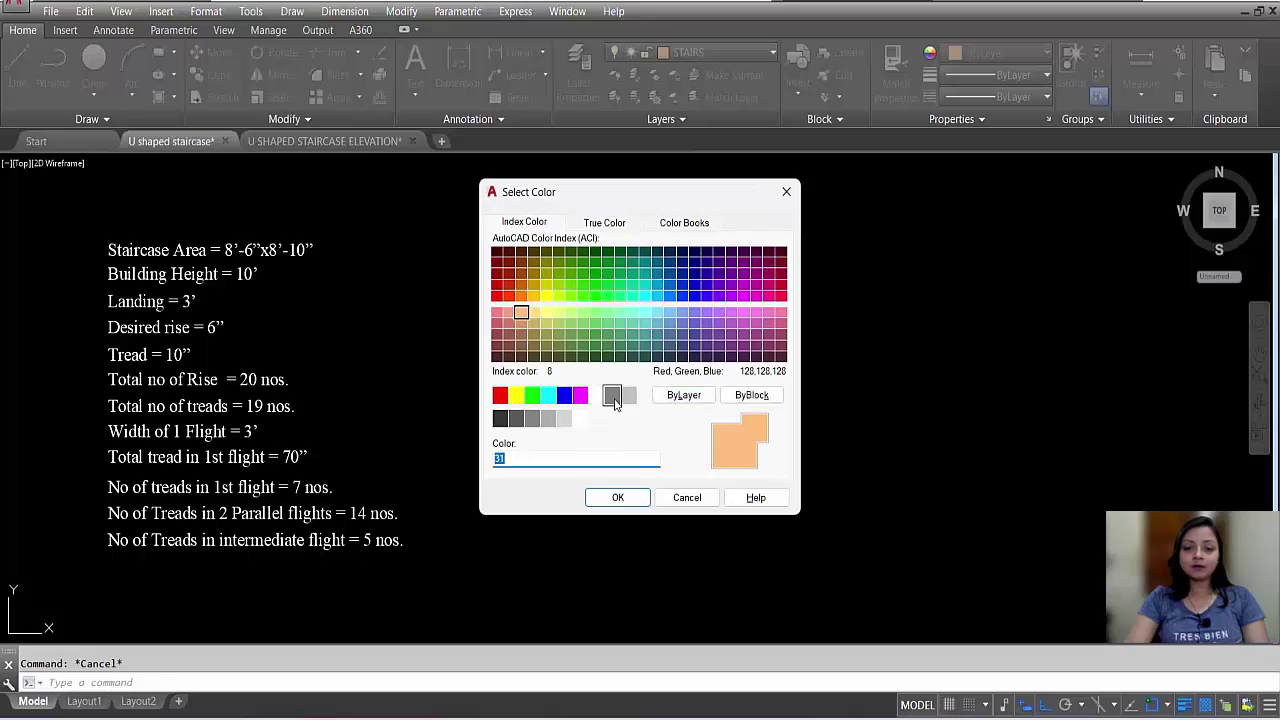
- Set the STAIRS layer's colour to white
left_click(596, 395)
left_click(618, 497)
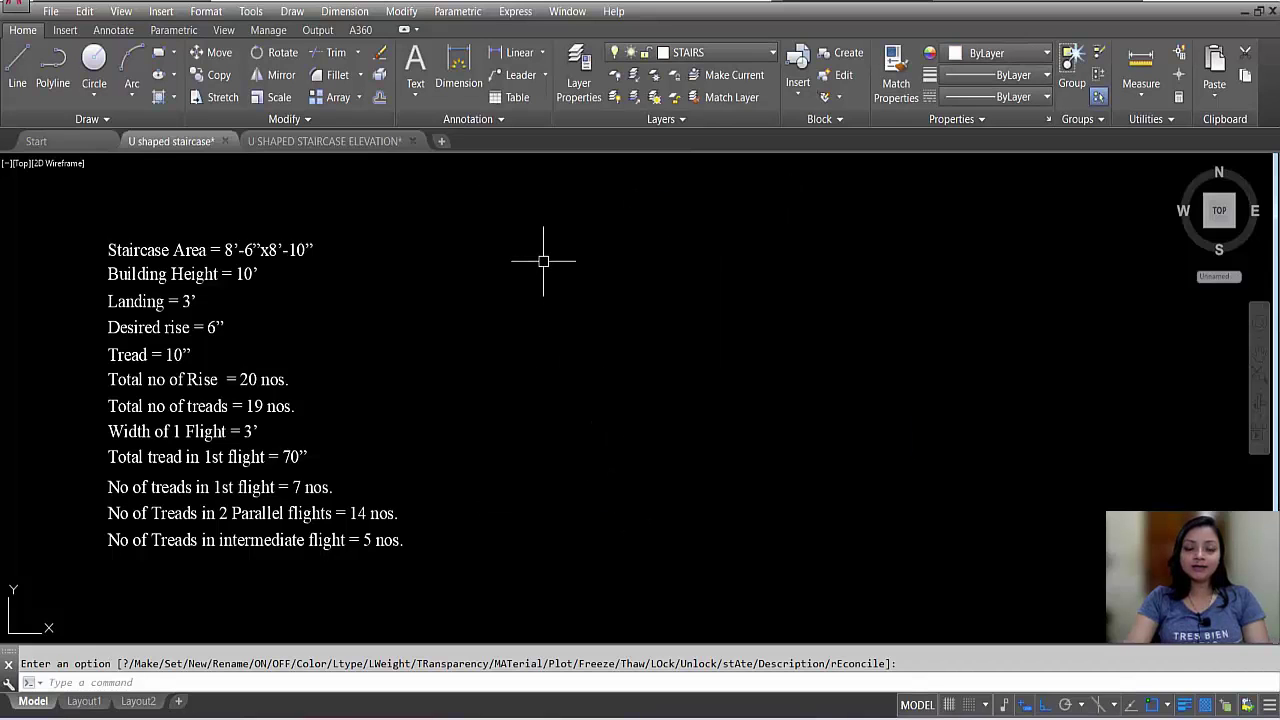
- Draw an 8'6" horizontal line beside the notes and an 8'10" vertical line down from its right end
type("L")
key("Return")
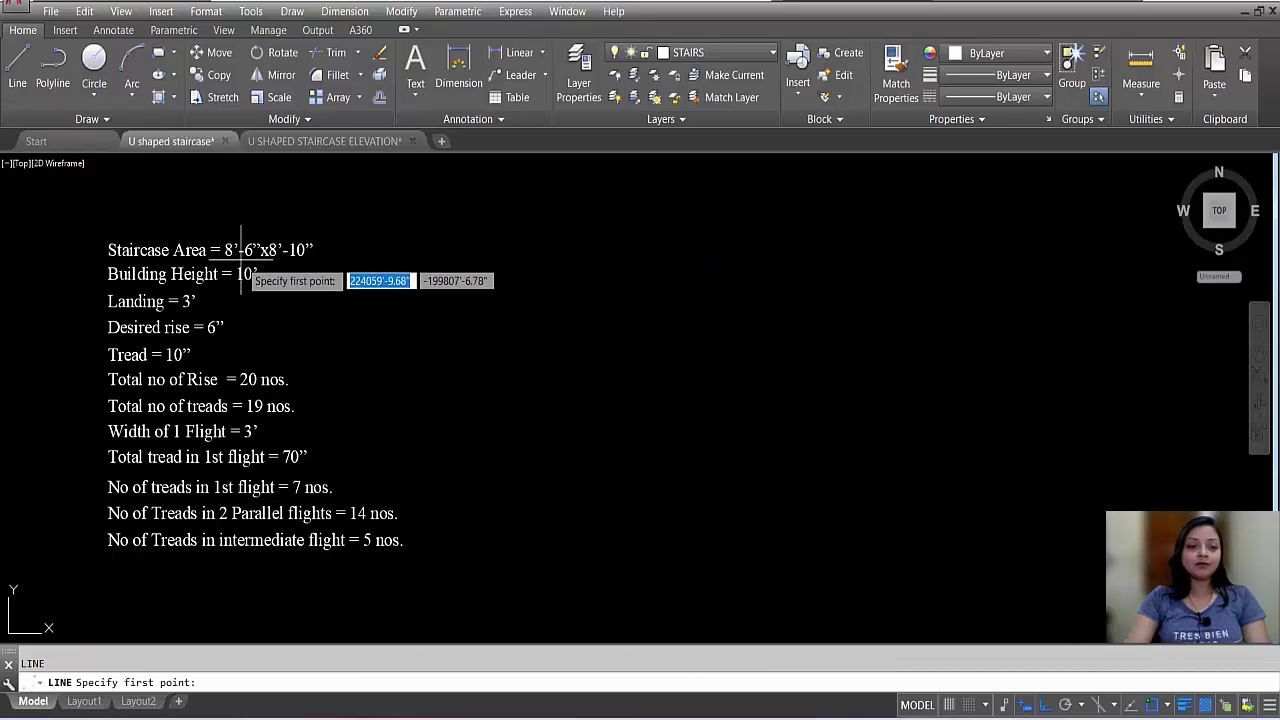
left_click(583, 252)
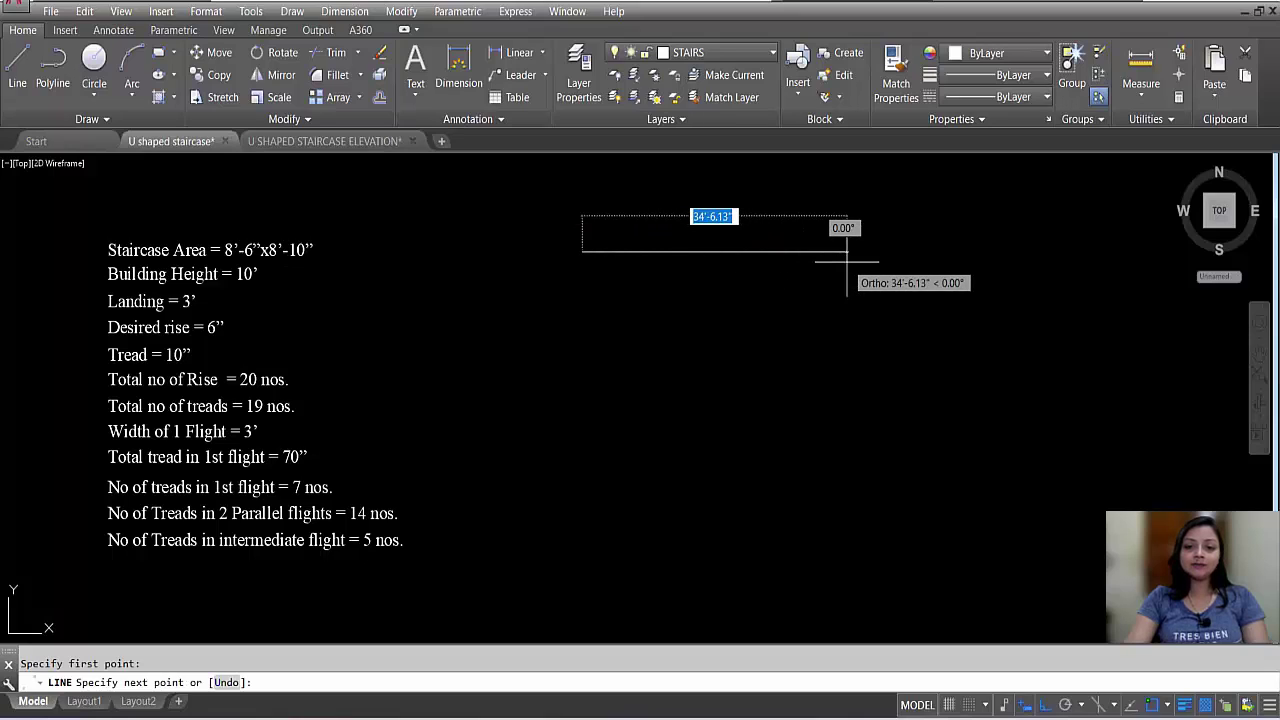
type("8")
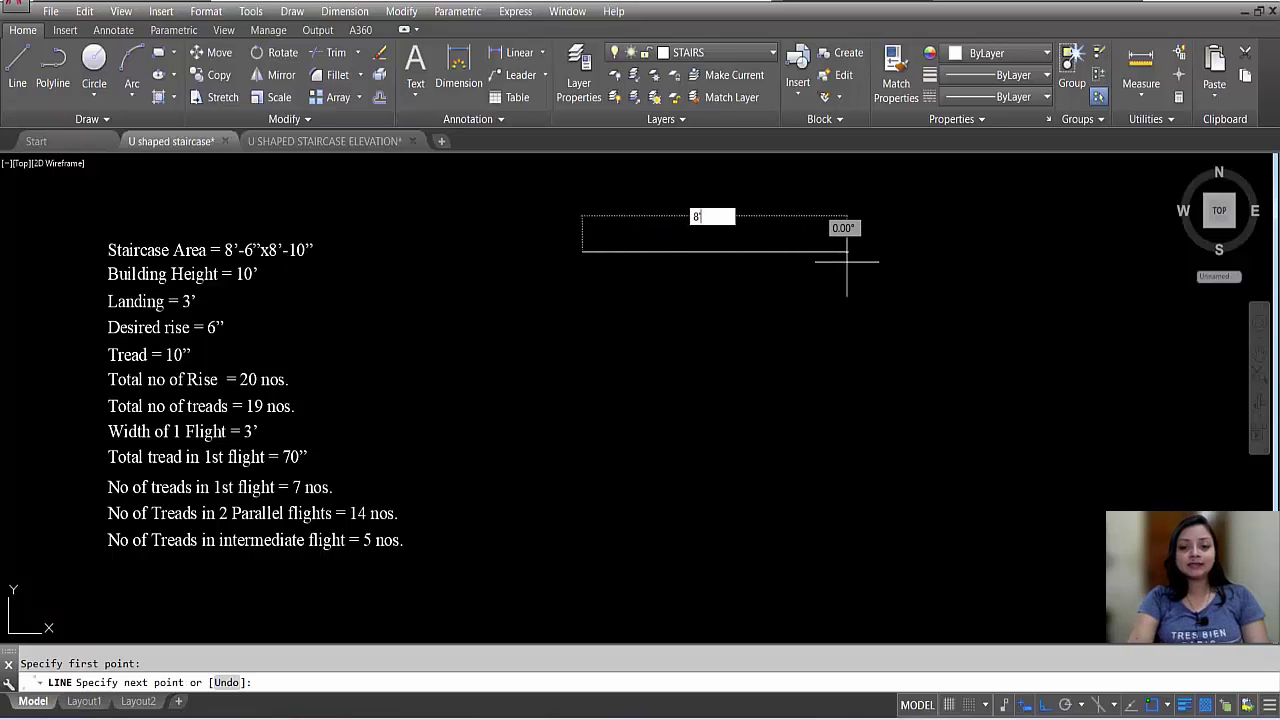
type("'6")
key("Return")
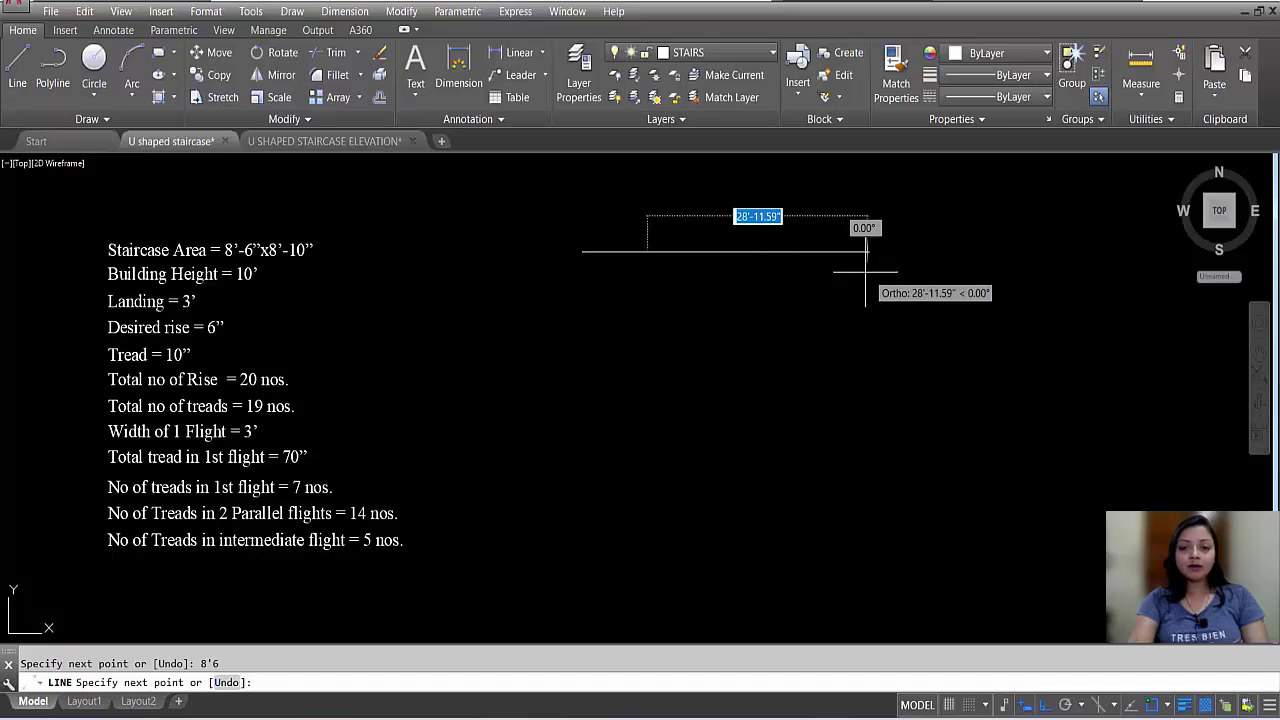
type("8'10")
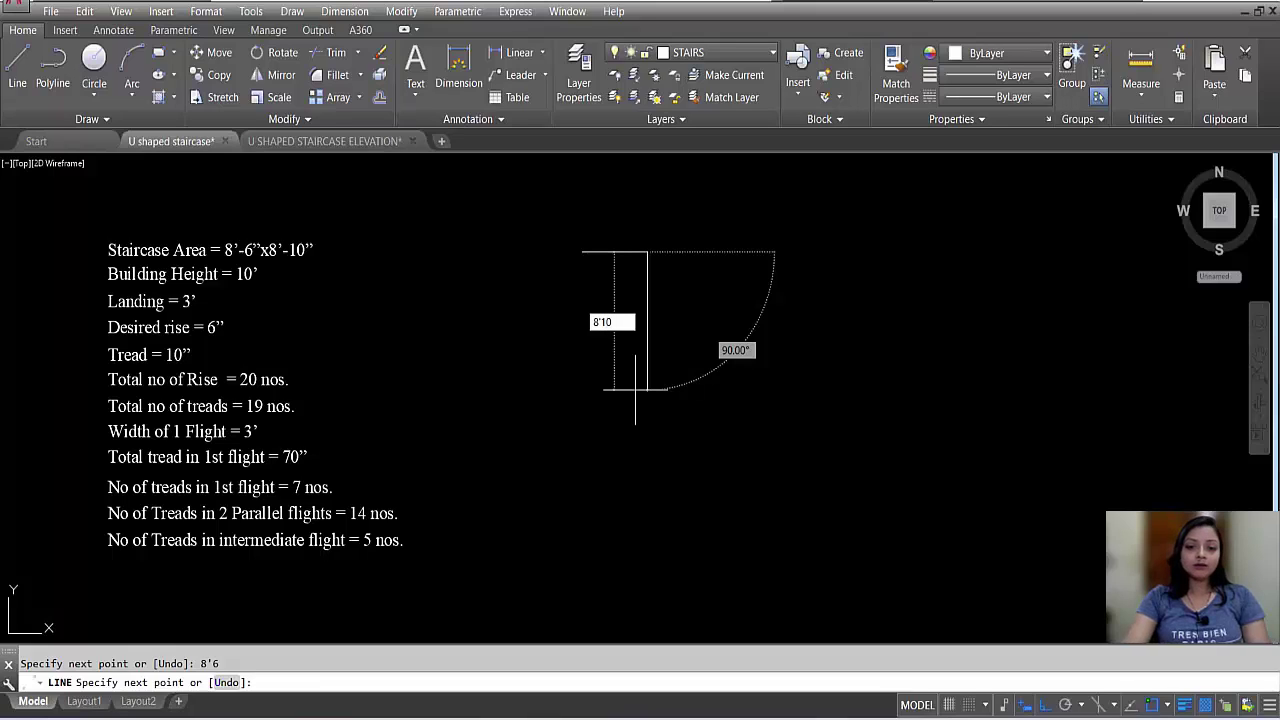
key("Return")
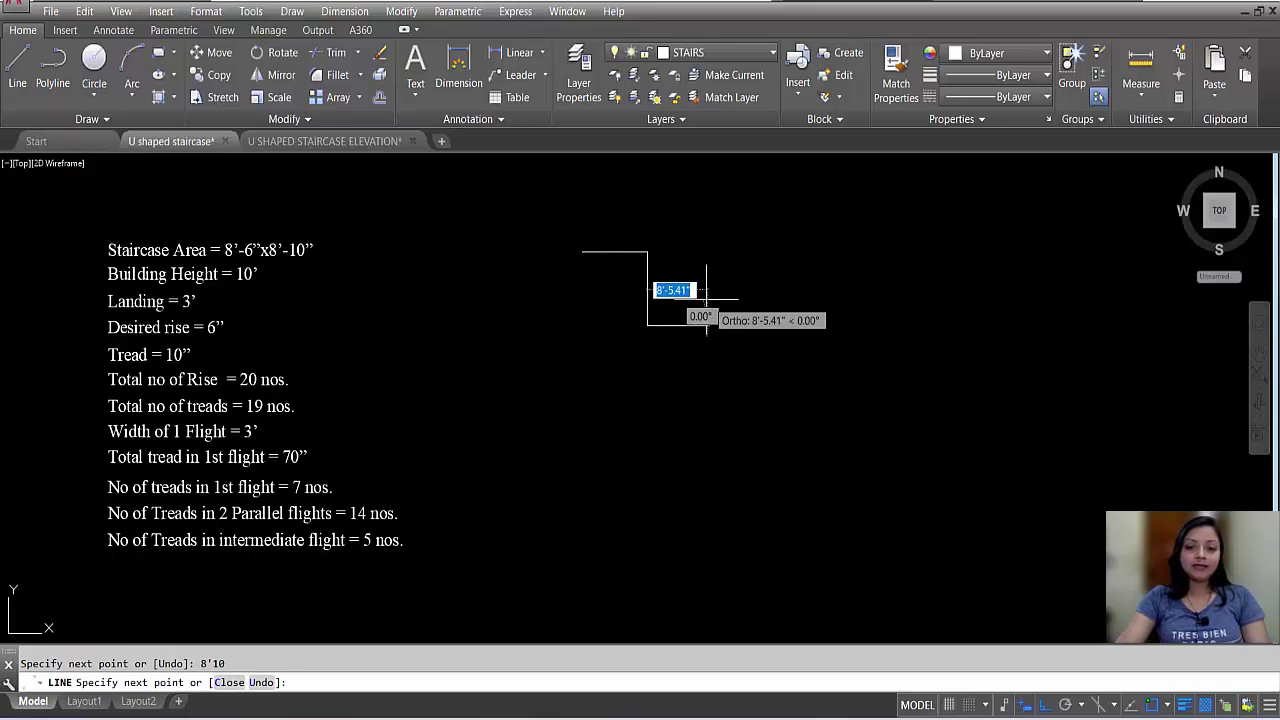
key("Escape")
- Offset the 8'10" vertical line 8'6" to the left to form the opposite side of the staircase outline
scroll(644, 277, "up", 2)
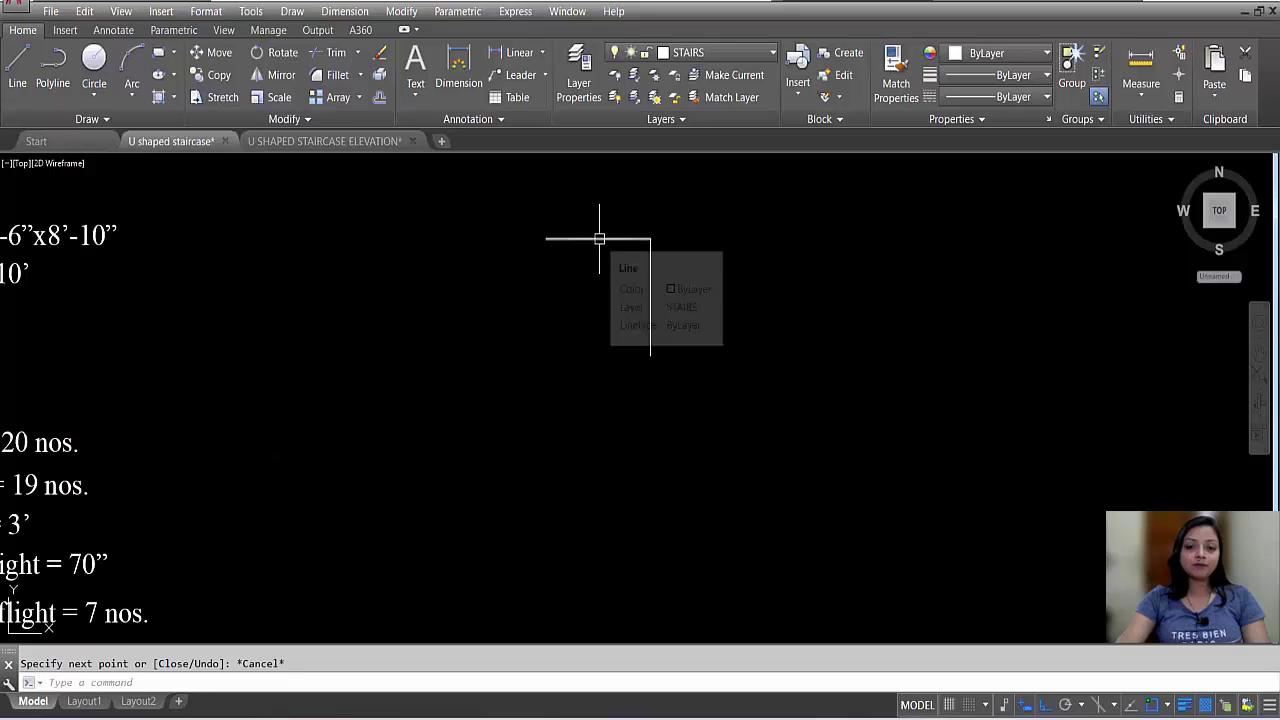
type("o")
key("Return")
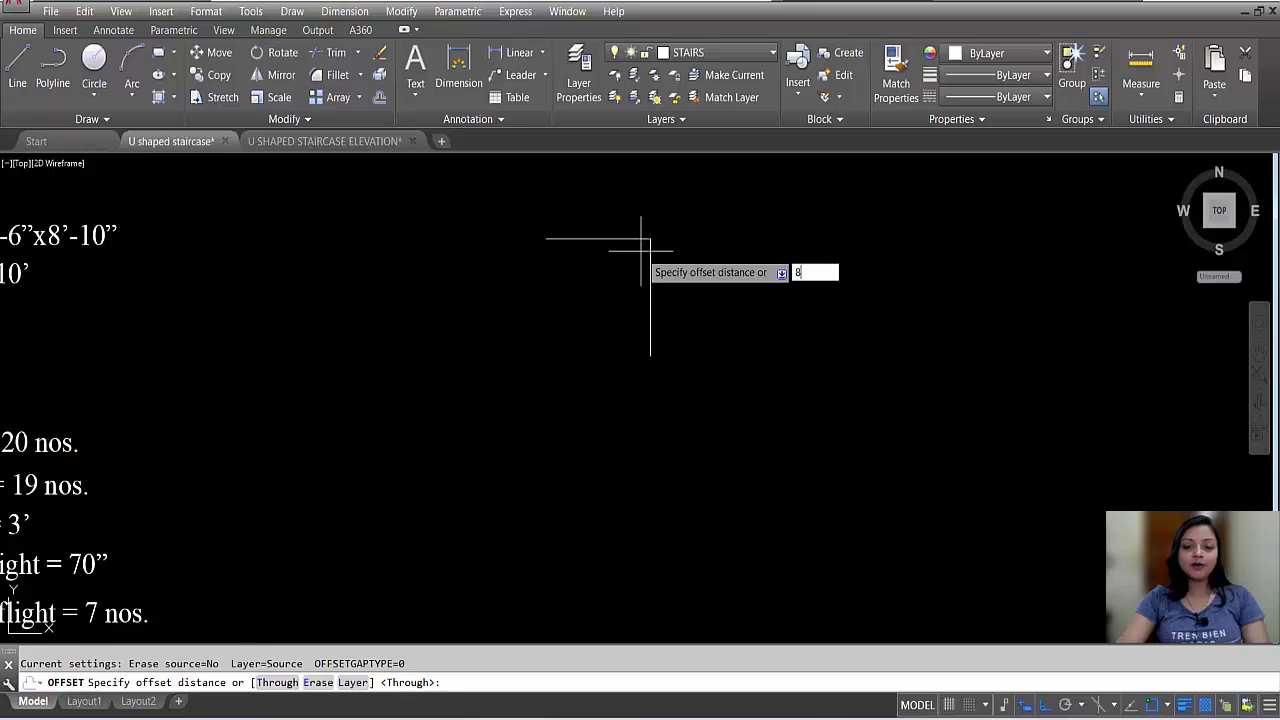
key("Return")
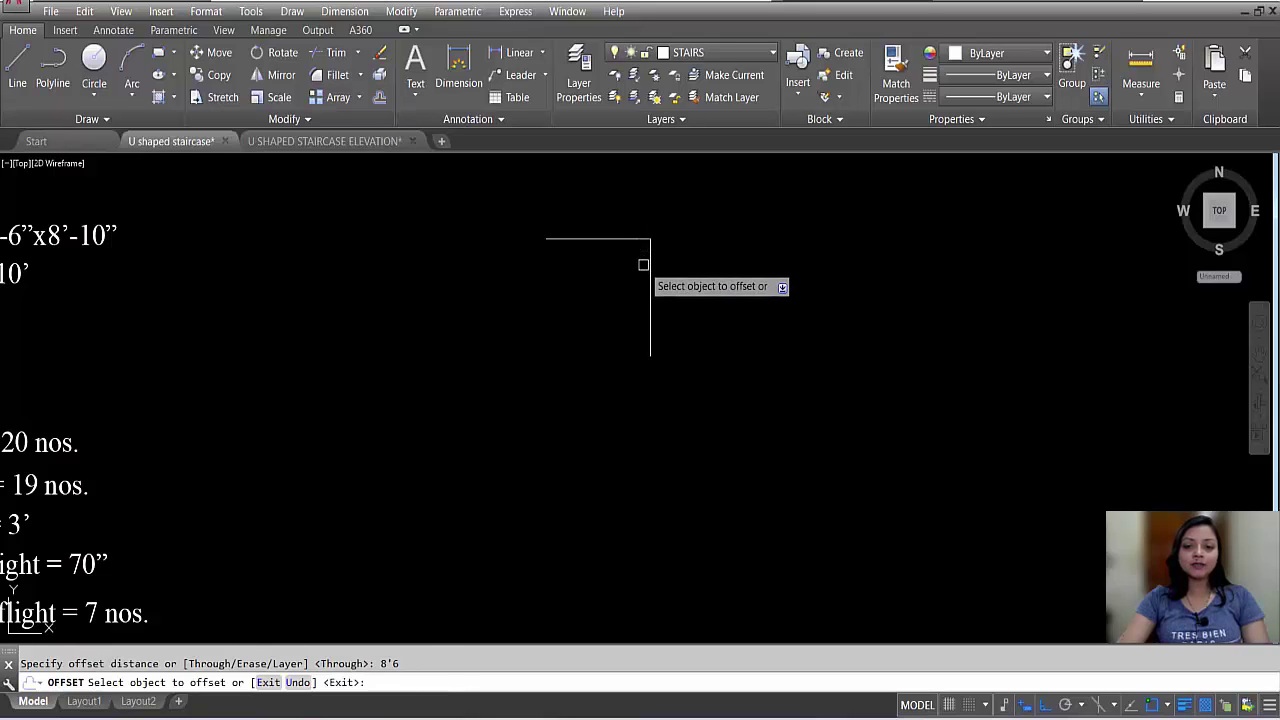
left_click(650, 275)
left_click(523, 286)
key("Escape")
scroll(650, 286, "down", 3)
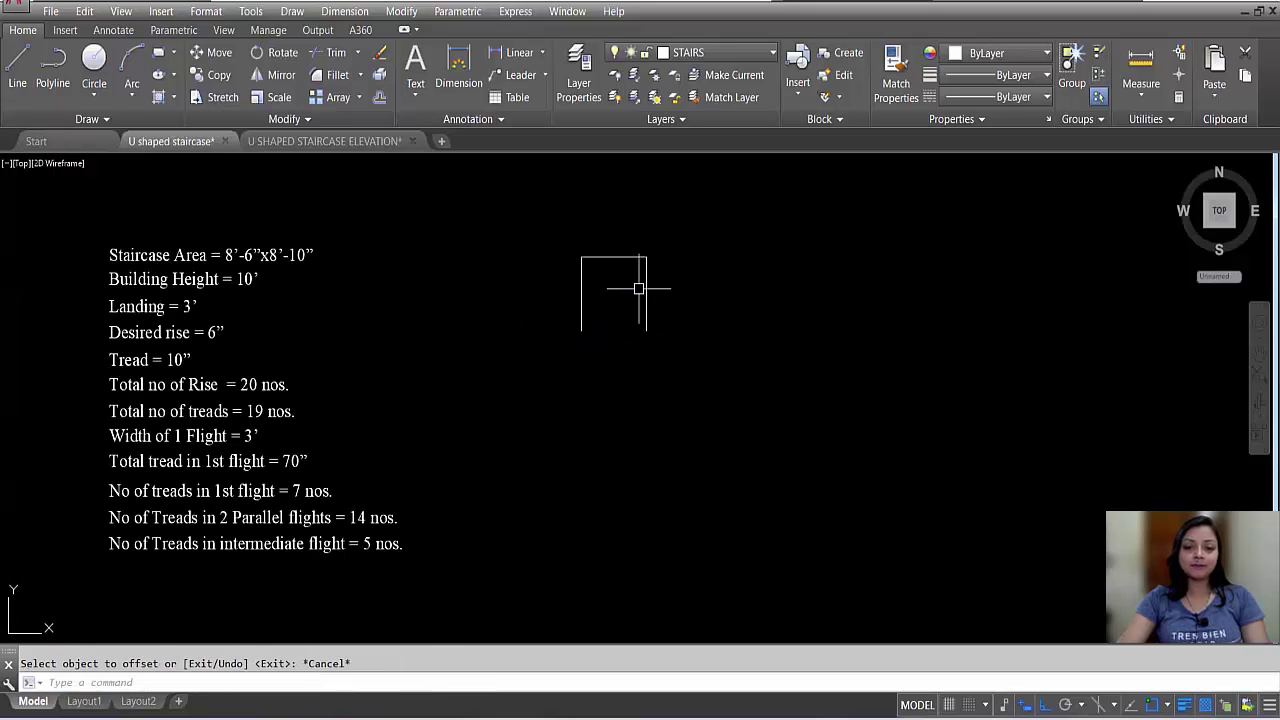
- Add linear dimensions to the staircase outline, above its top edge and beside its left edge
scroll(590, 265, "up", 3)
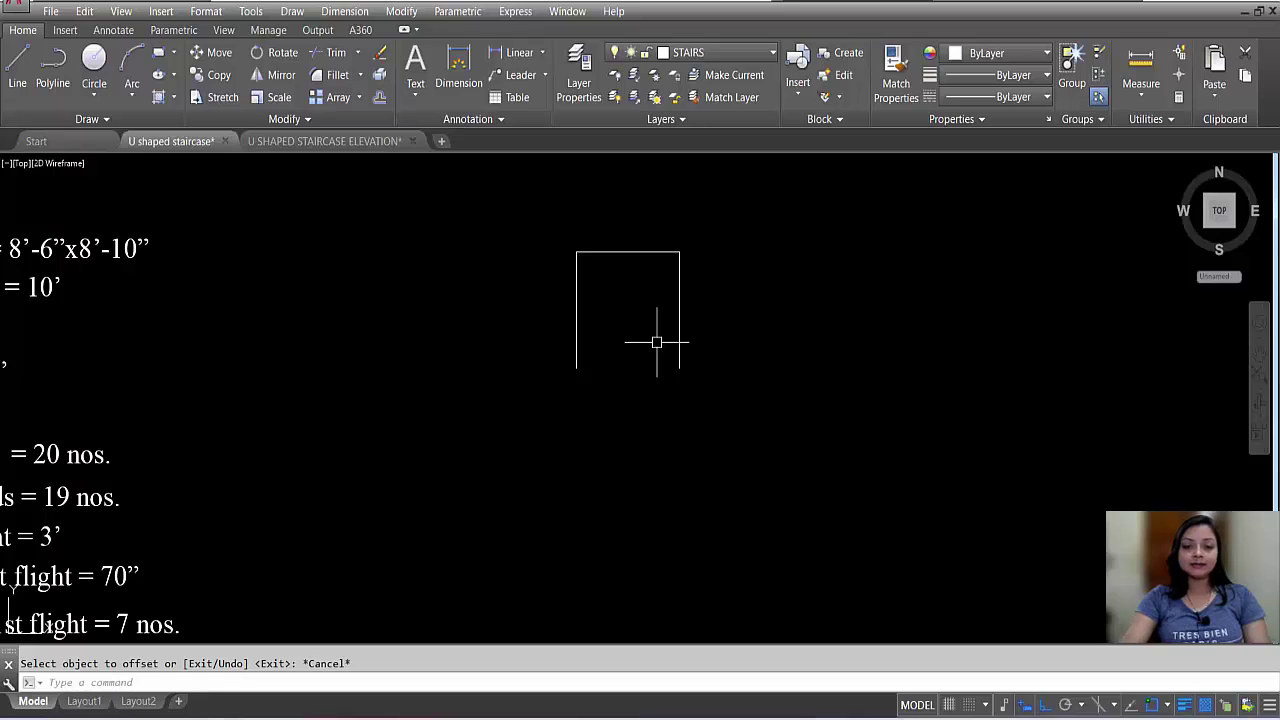
left_click(519, 52)
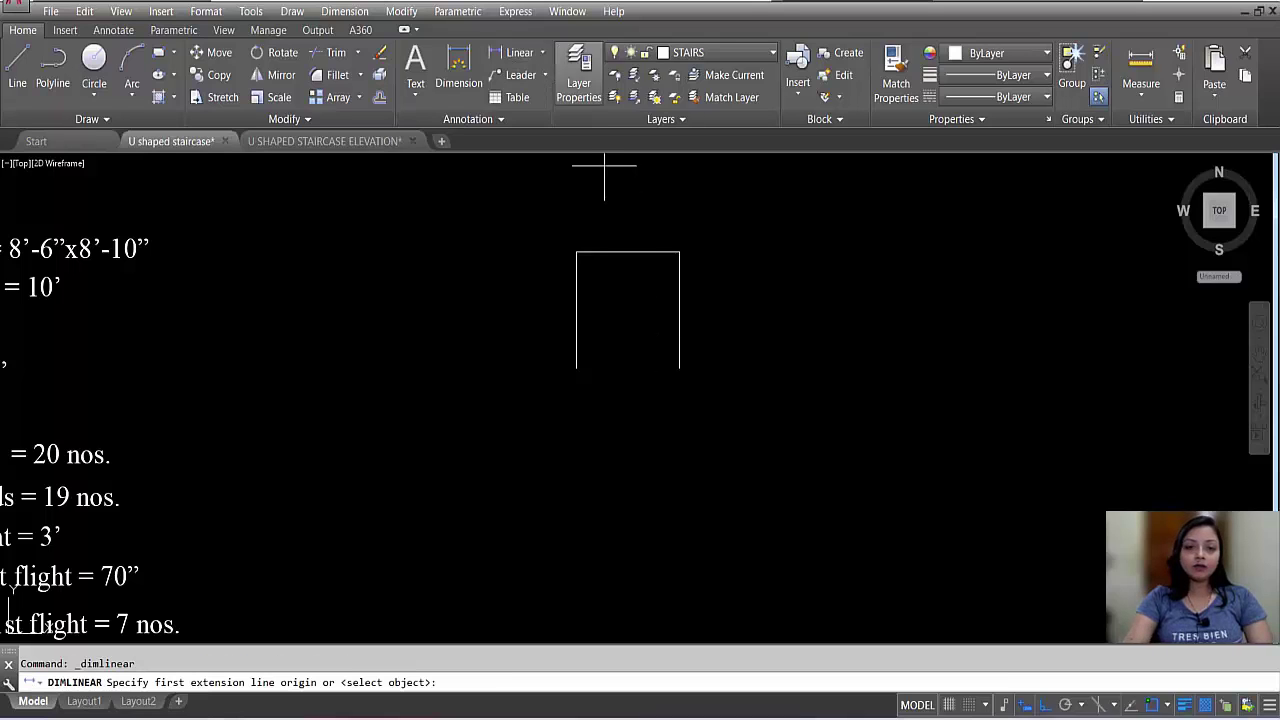
left_click(576, 252)
left_click(679, 252)
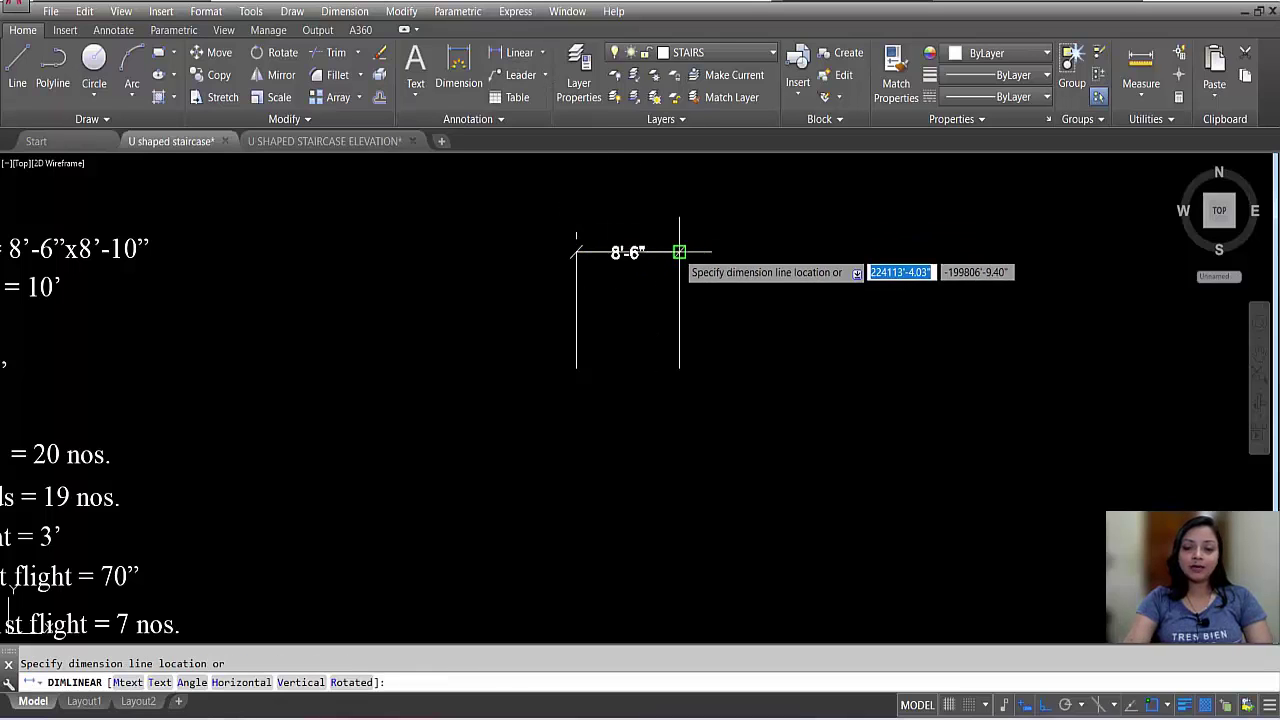
left_click(665, 225)
key("Return")
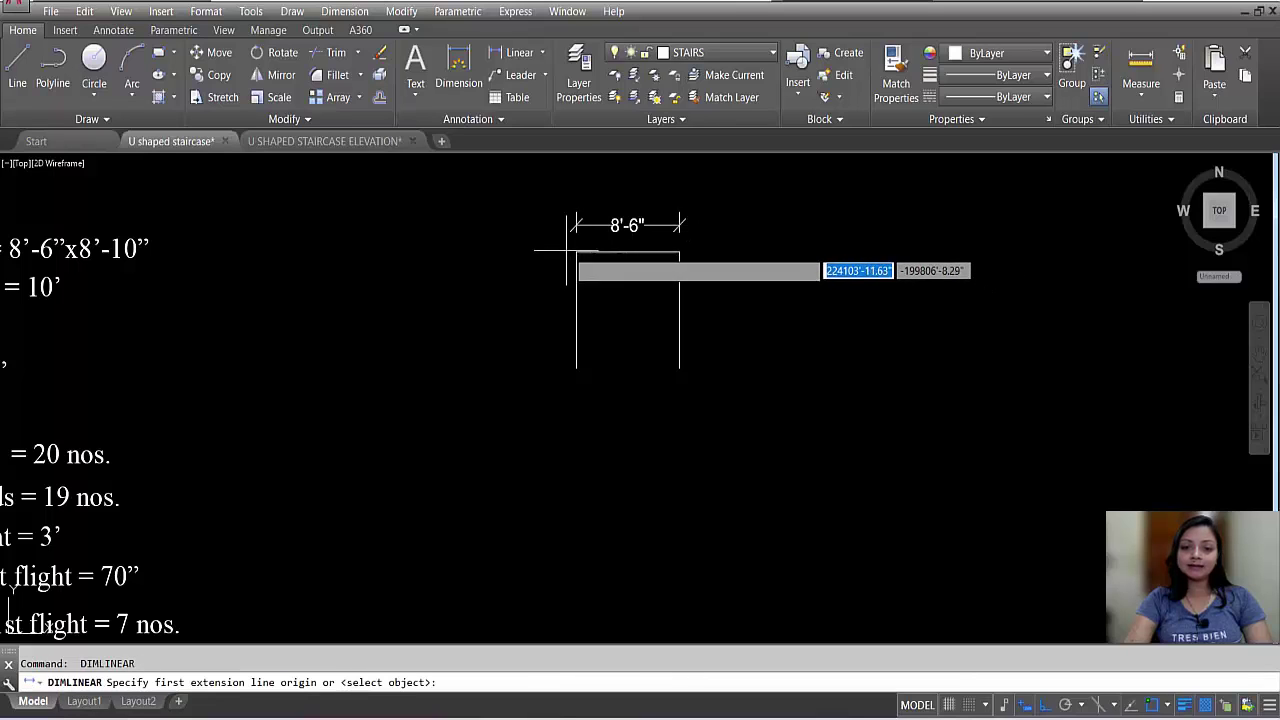
left_click(576, 252)
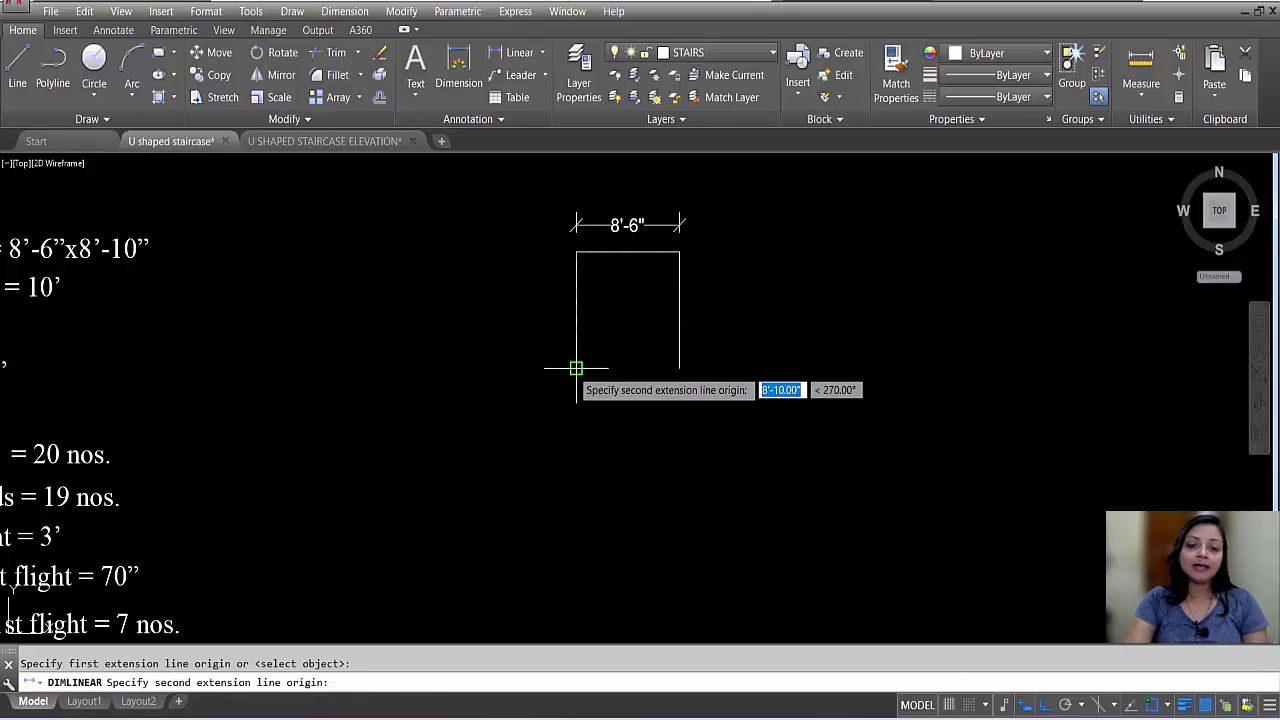
left_click(577, 368)
left_click(524, 335)
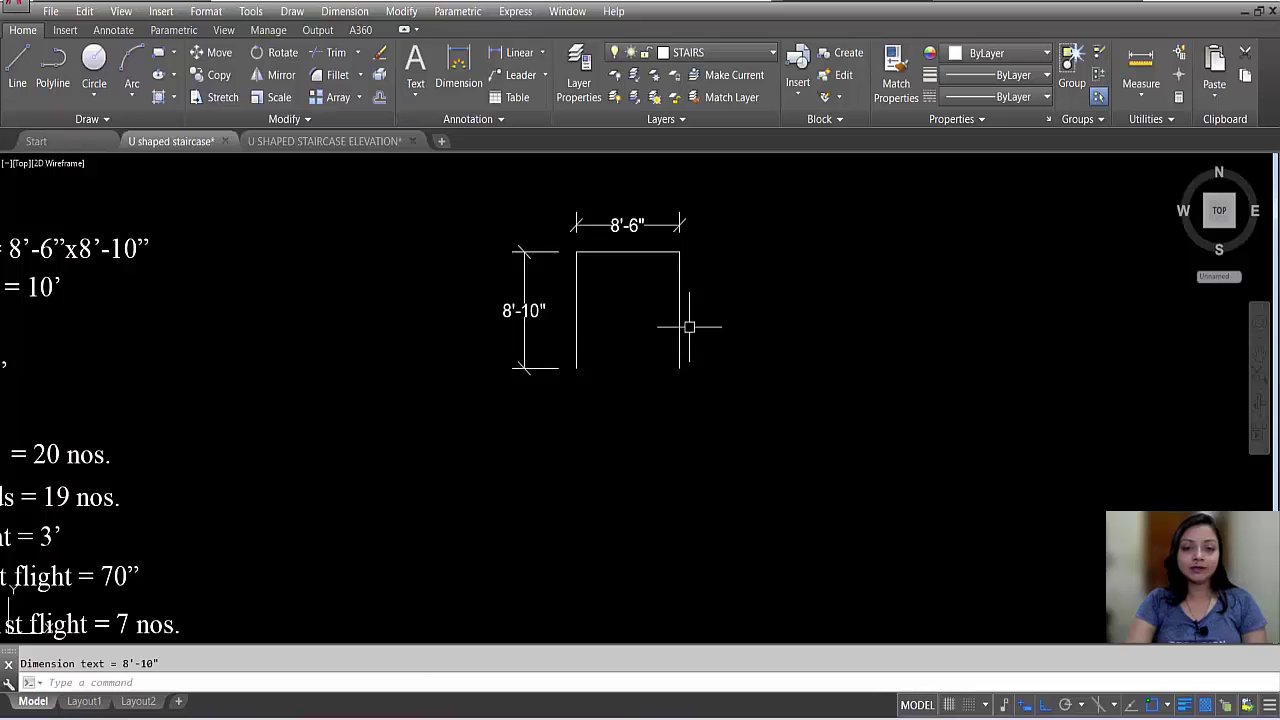
- Offset the outline's top line 3' downward to mark the landing depth
scroll(663, 286, "down", 3)
scroll(667, 293, "up", 3)
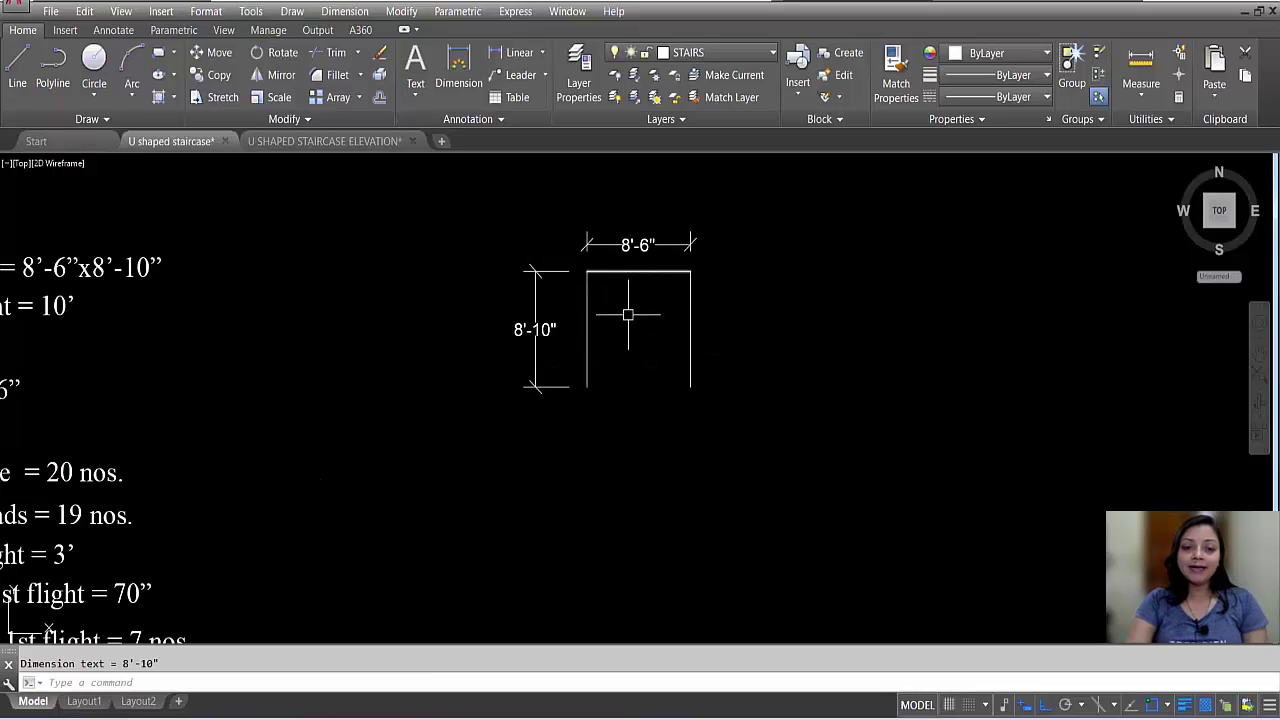
scroll(628, 314, "down", 2)
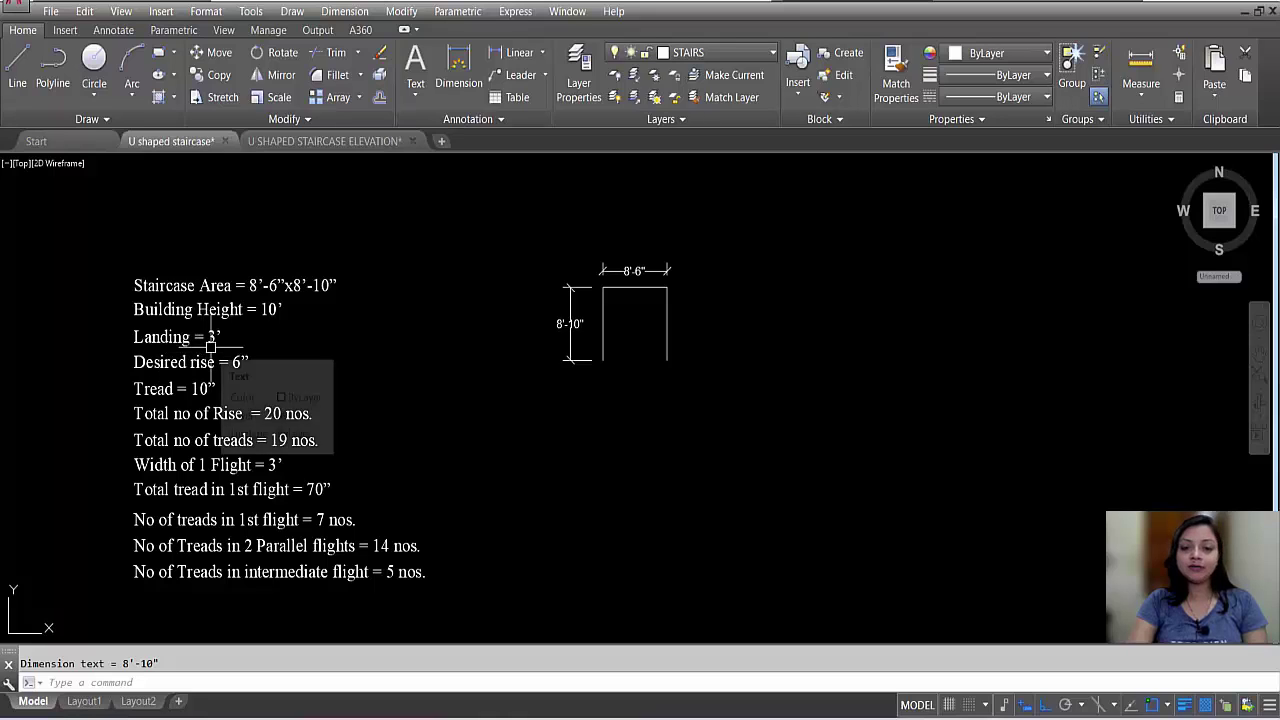
scroll(660, 317, "up", 2)
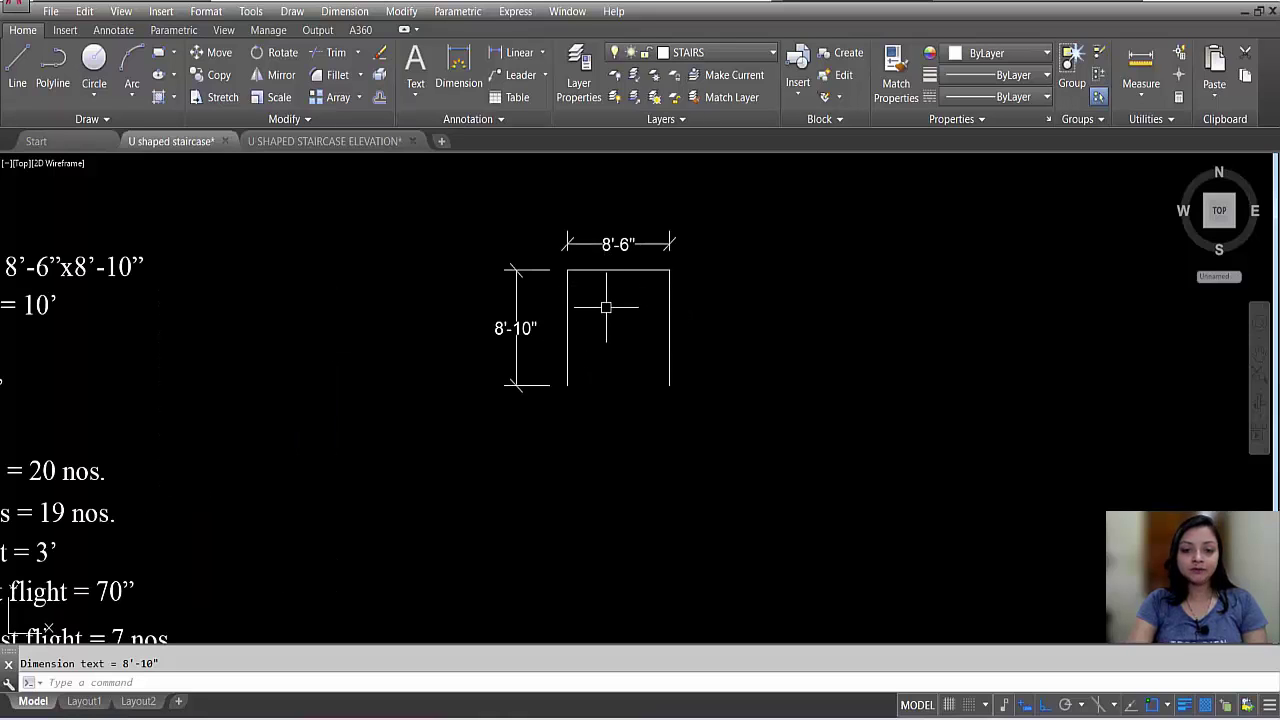
key("Return")
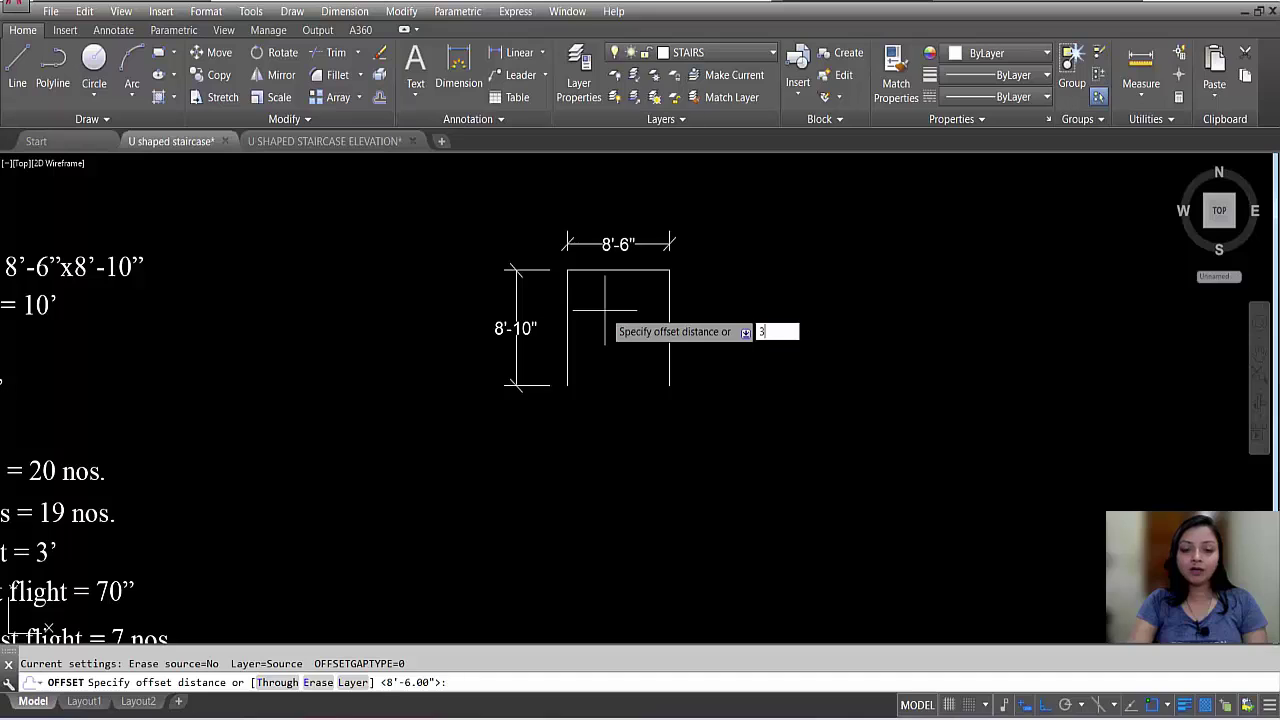
key("Return")
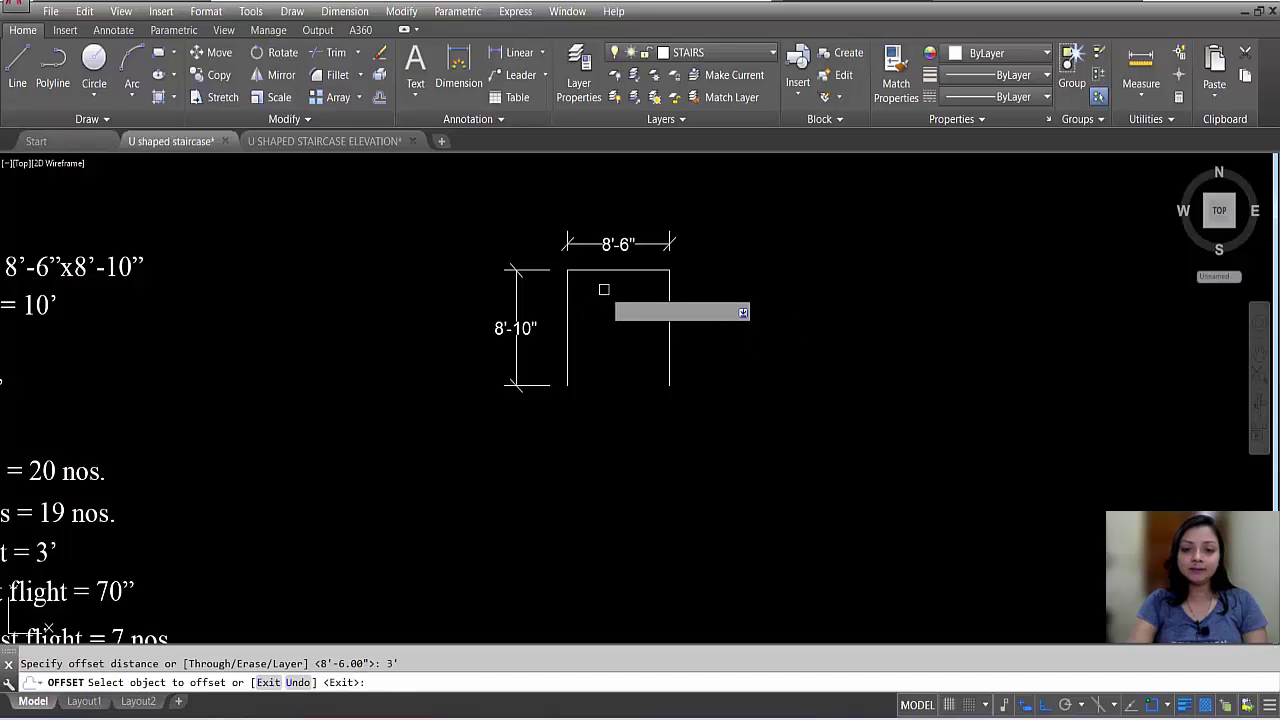
left_click(598, 271)
left_click(610, 320)
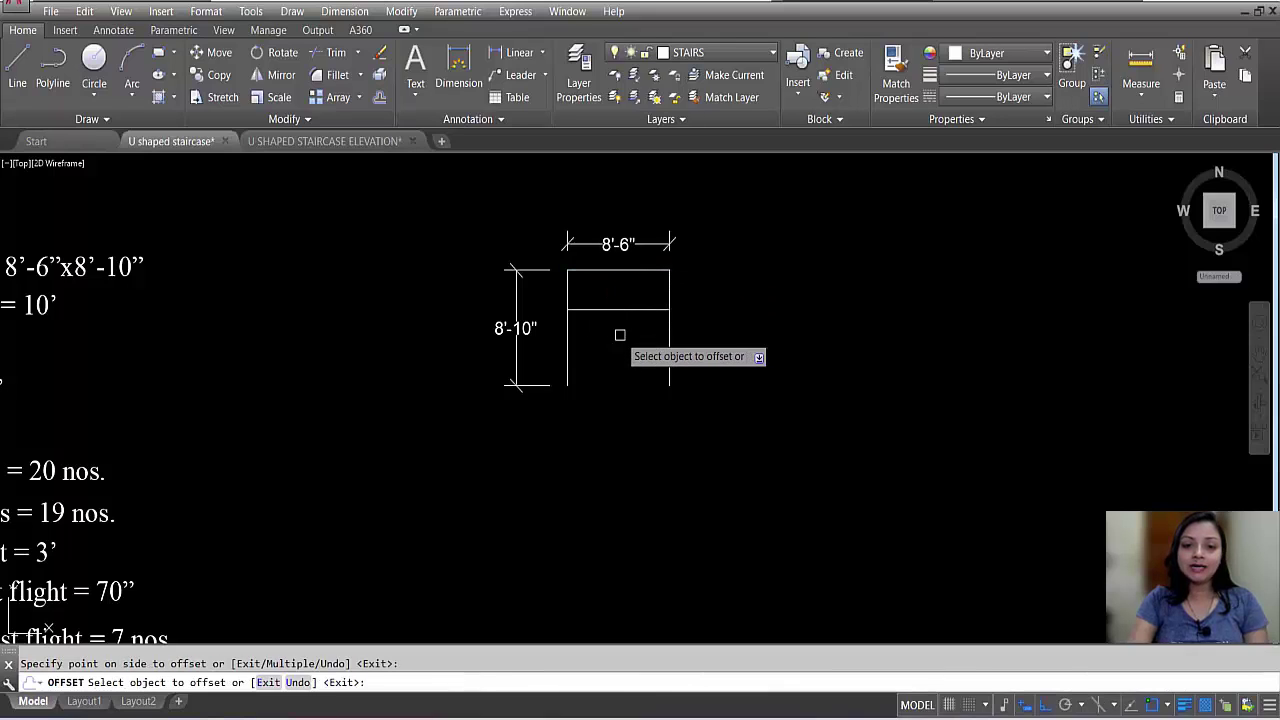
- Offset the left and right side lines 3' inward to mark the widths of the two parallel flights
left_click(567, 336)
left_click(625, 342)
left_click(668, 343)
left_click(630, 343)
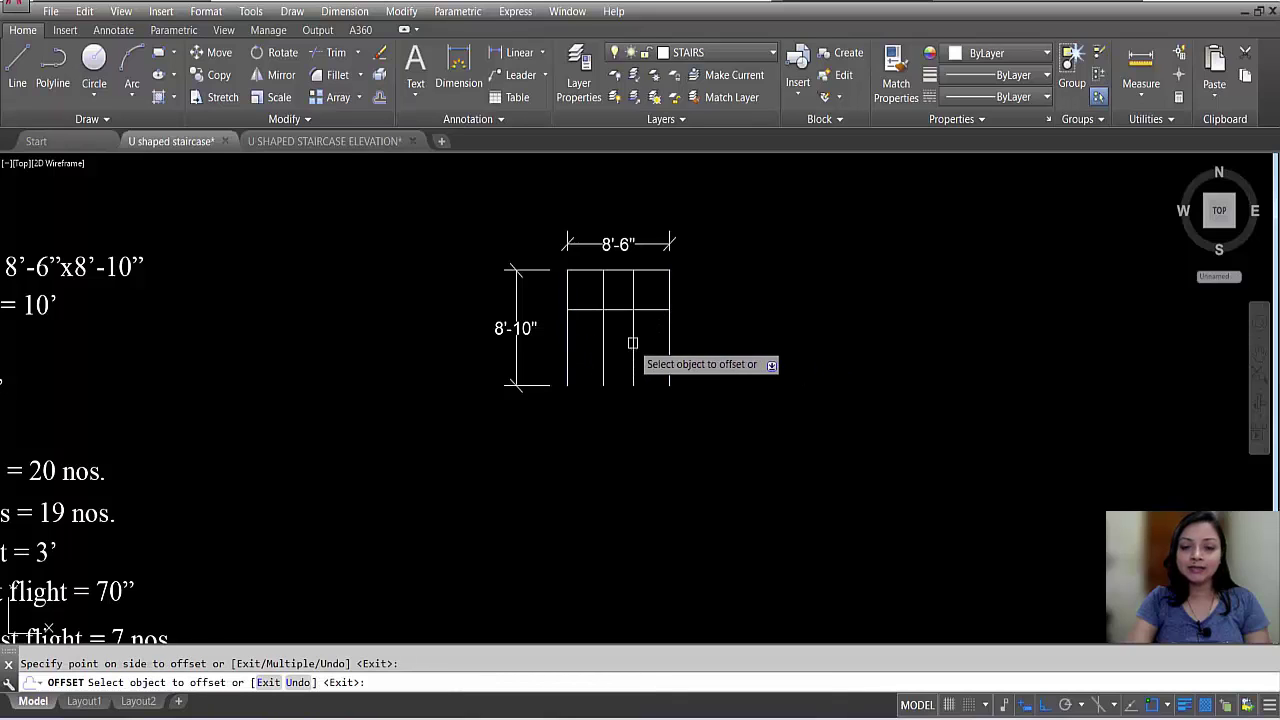
key("Escape")
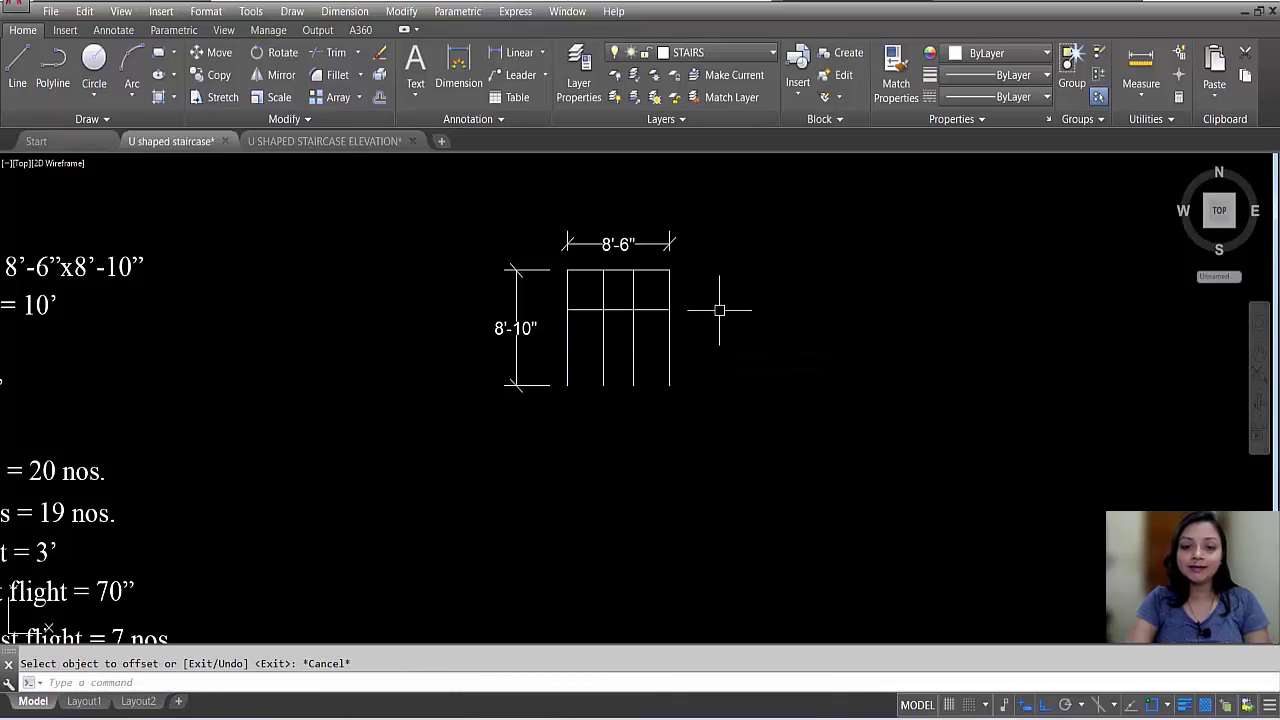
- Measure the left flight's width at its open lower end with a temporary linear dimension
scroll(710, 256, "down", 2)
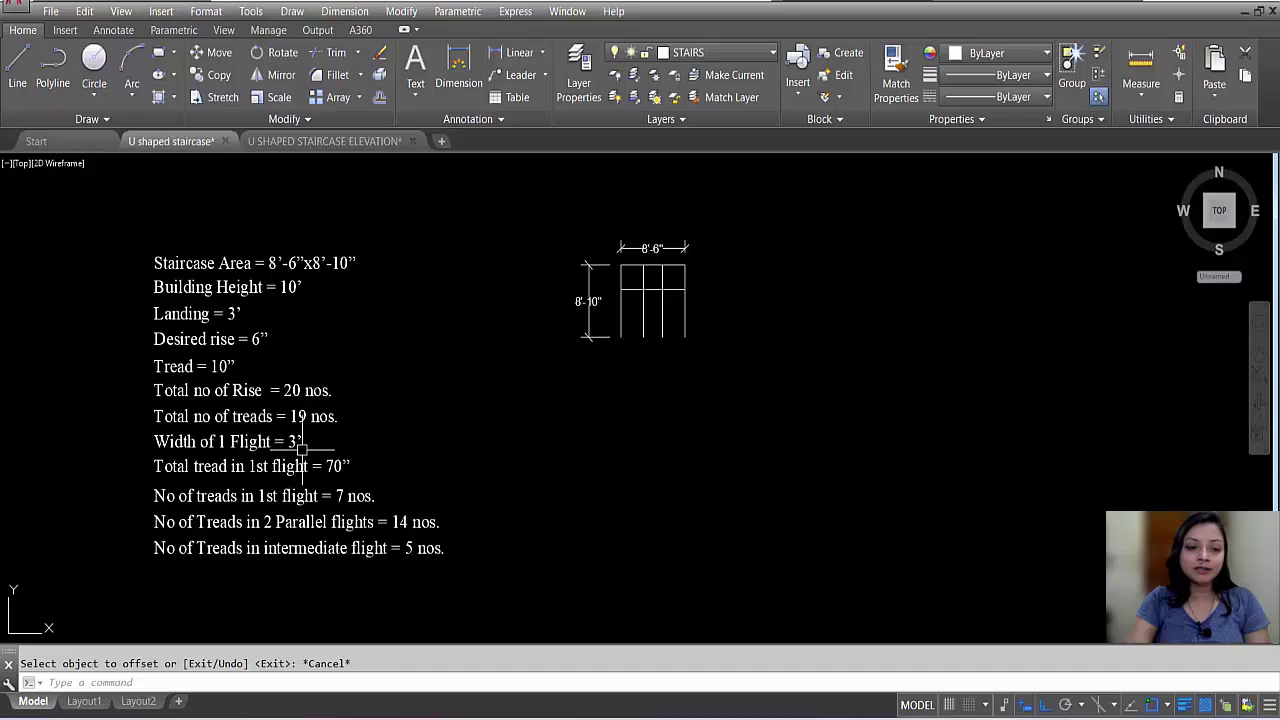
left_click(519, 52)
scroll(645, 327, "up", 4)
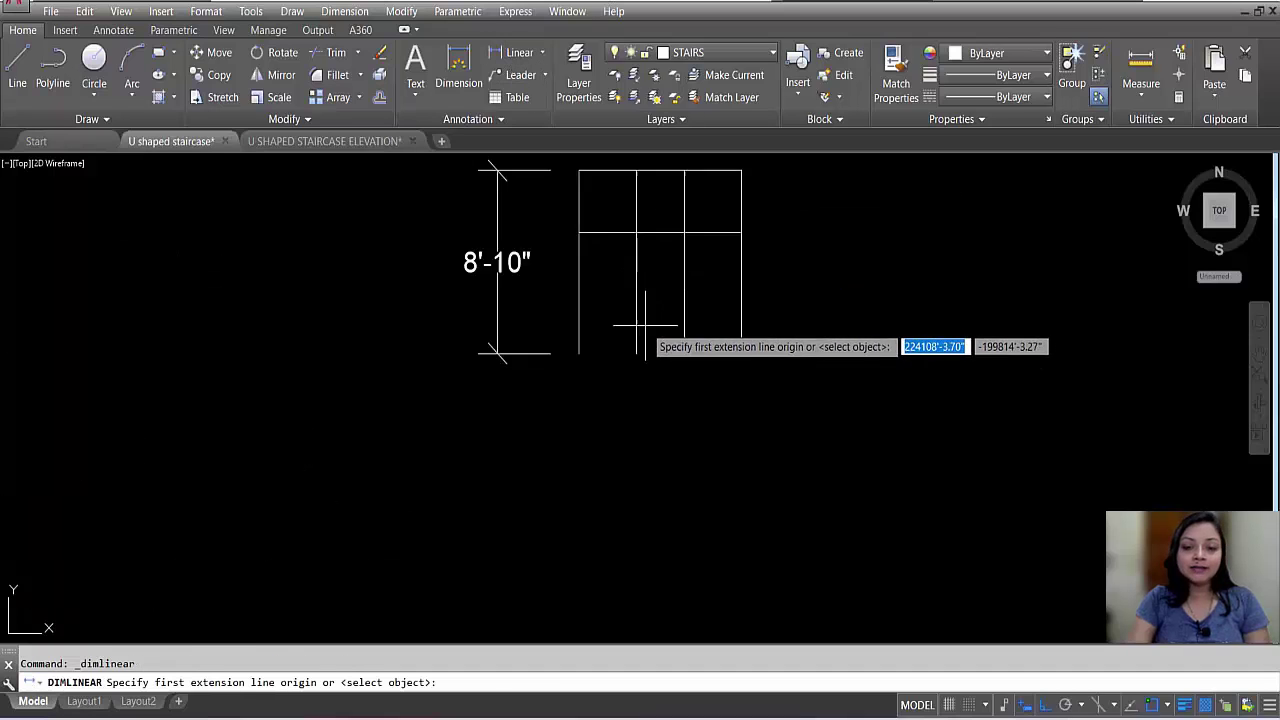
scroll(645, 327, "up", 2)
left_click(629, 368)
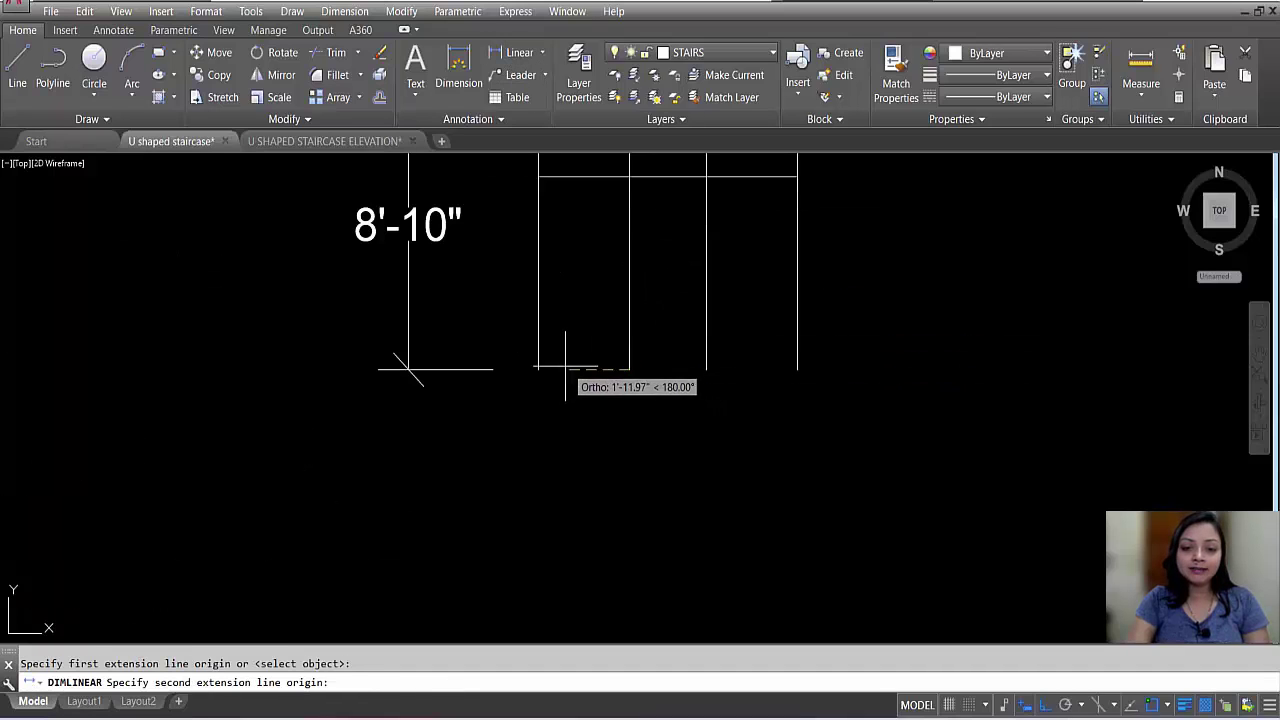
left_click(537, 367)
scroll(537, 367, "down", 1)
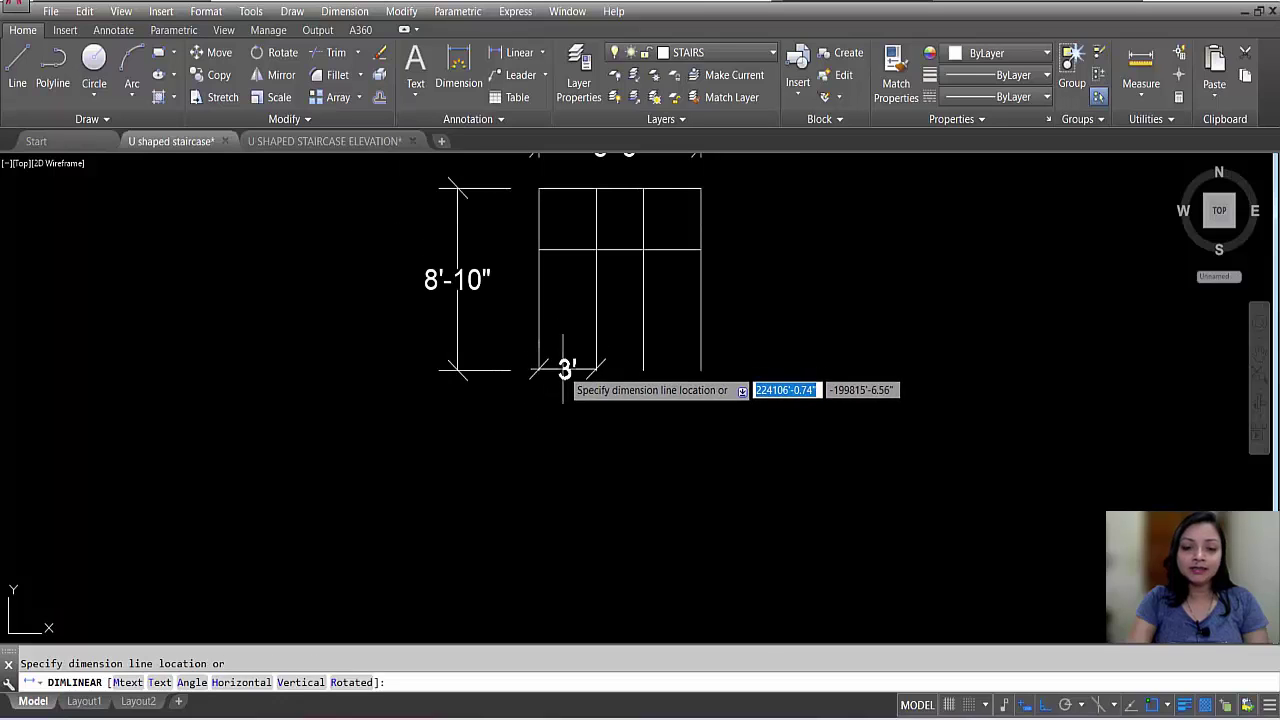
key("Escape")
scroll(566, 360, "down", 4)
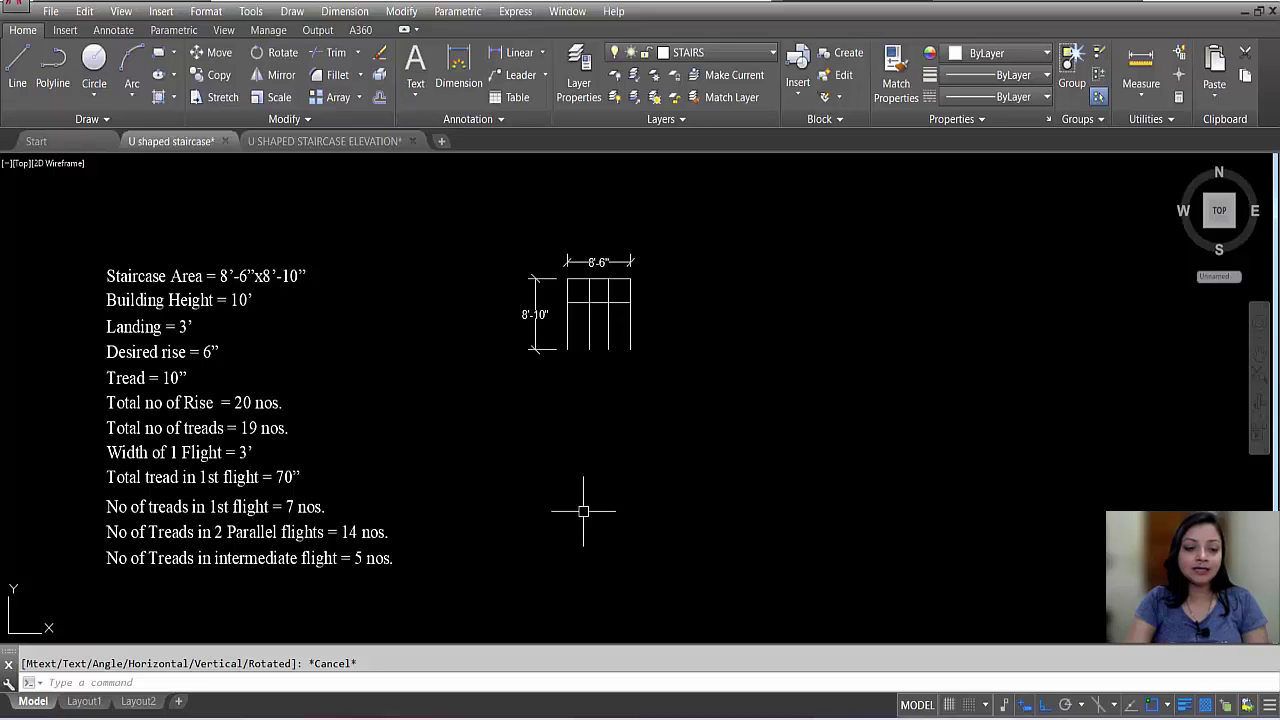
- Measure the left flight's length from the landing line to its open lower end with a temporary linear dimension
scroll(603, 281, "up", 2)
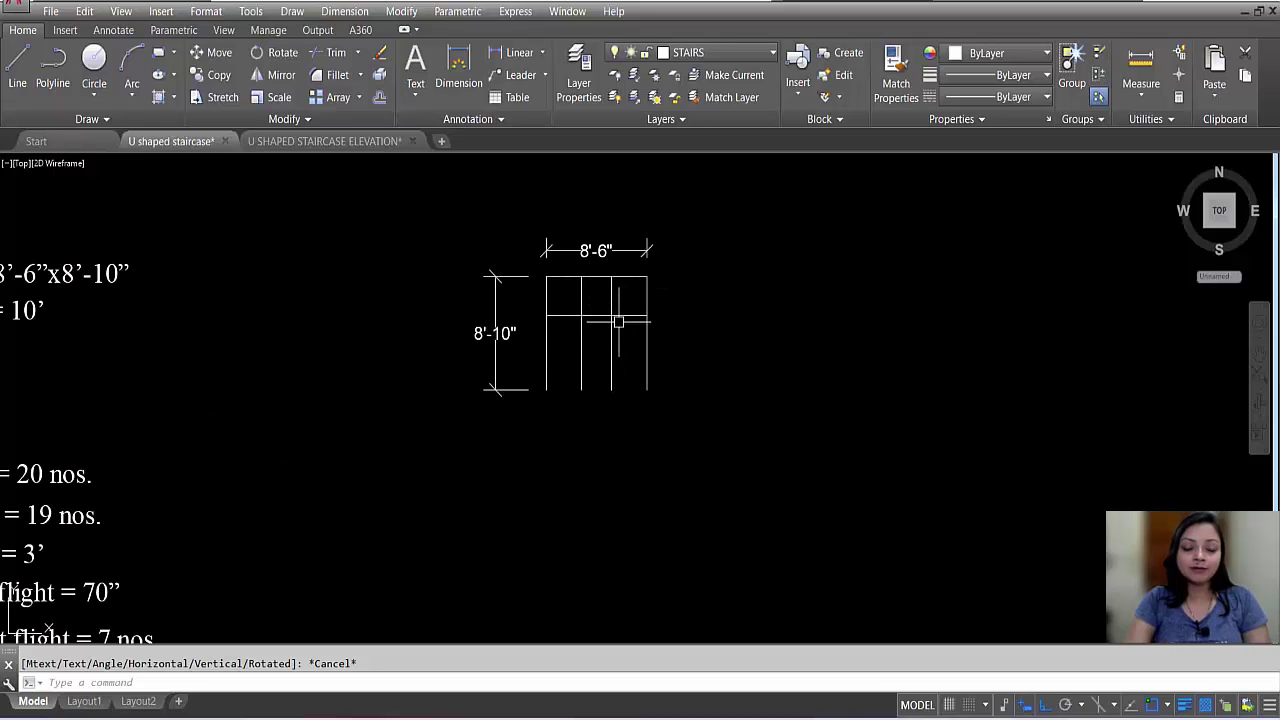
scroll(618, 321, "down", 3)
scroll(582, 300, "up", 5)
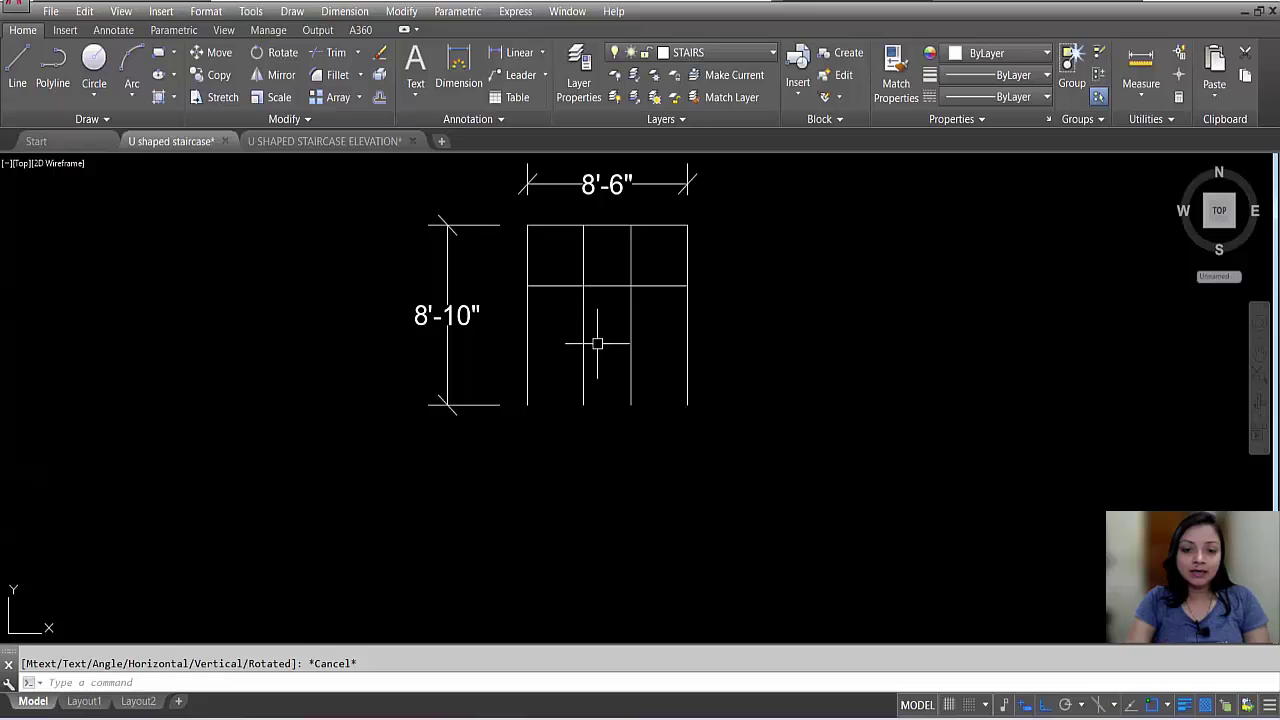
scroll(587, 322, "down", 4)
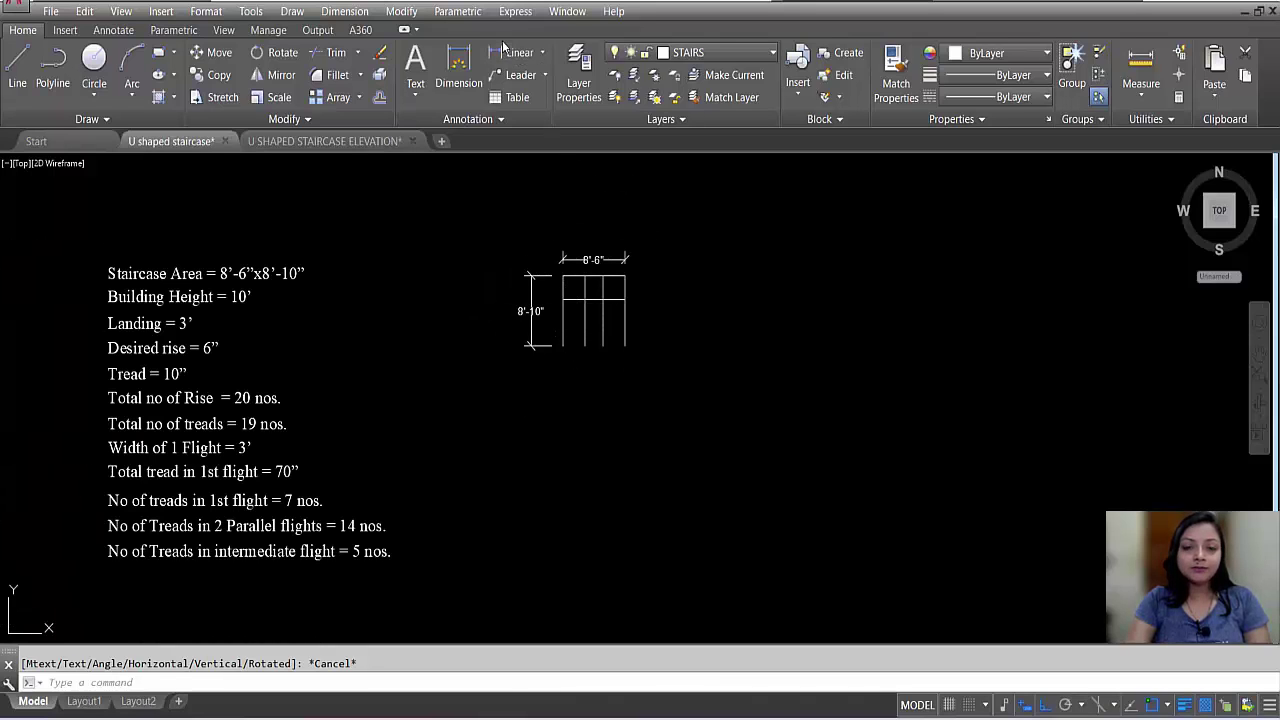
left_click(503, 53)
scroll(586, 400, "up", 3)
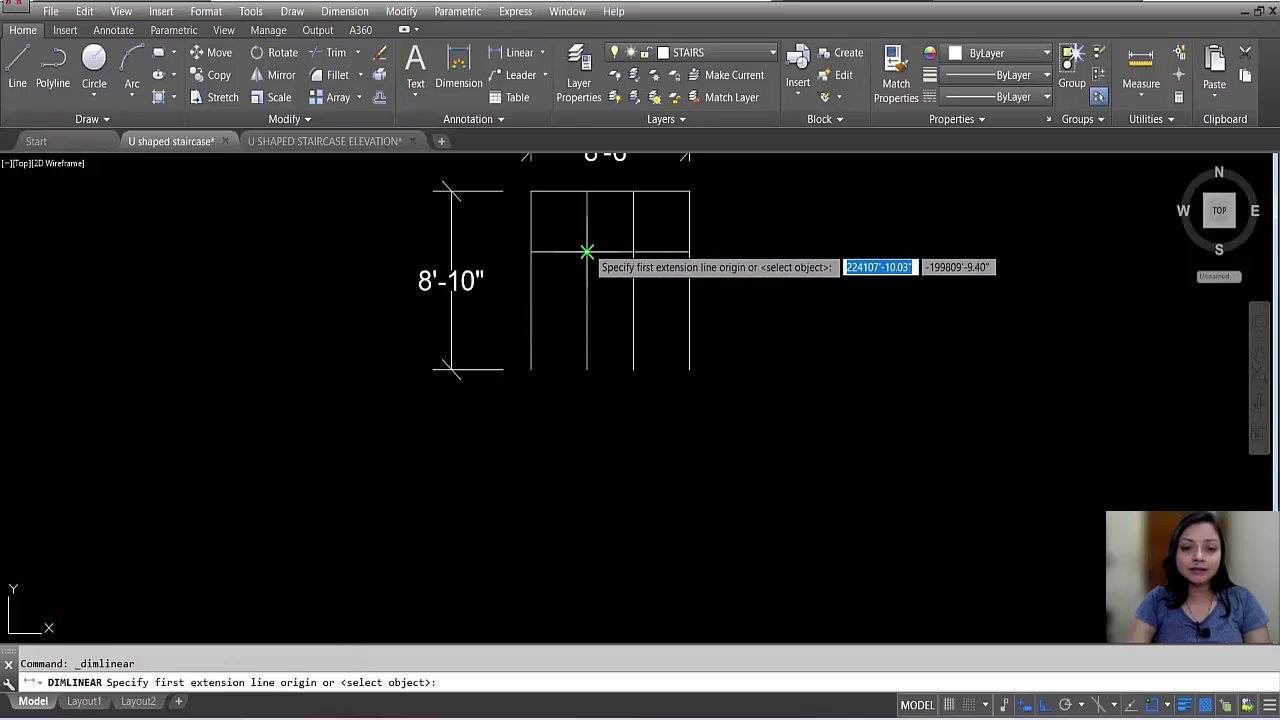
left_click(587, 245)
key("Escape")
key("Return")
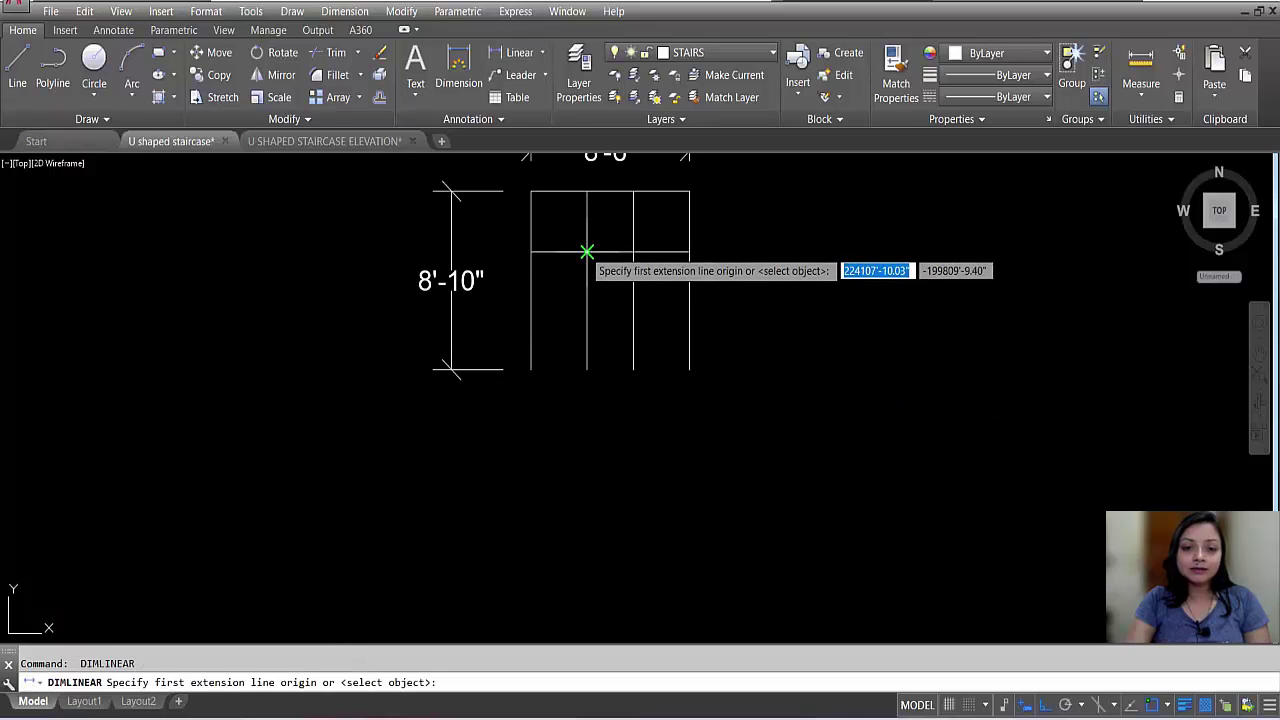
left_click(587, 252)
left_click(587, 370)
scroll(587, 368, "down", 6)
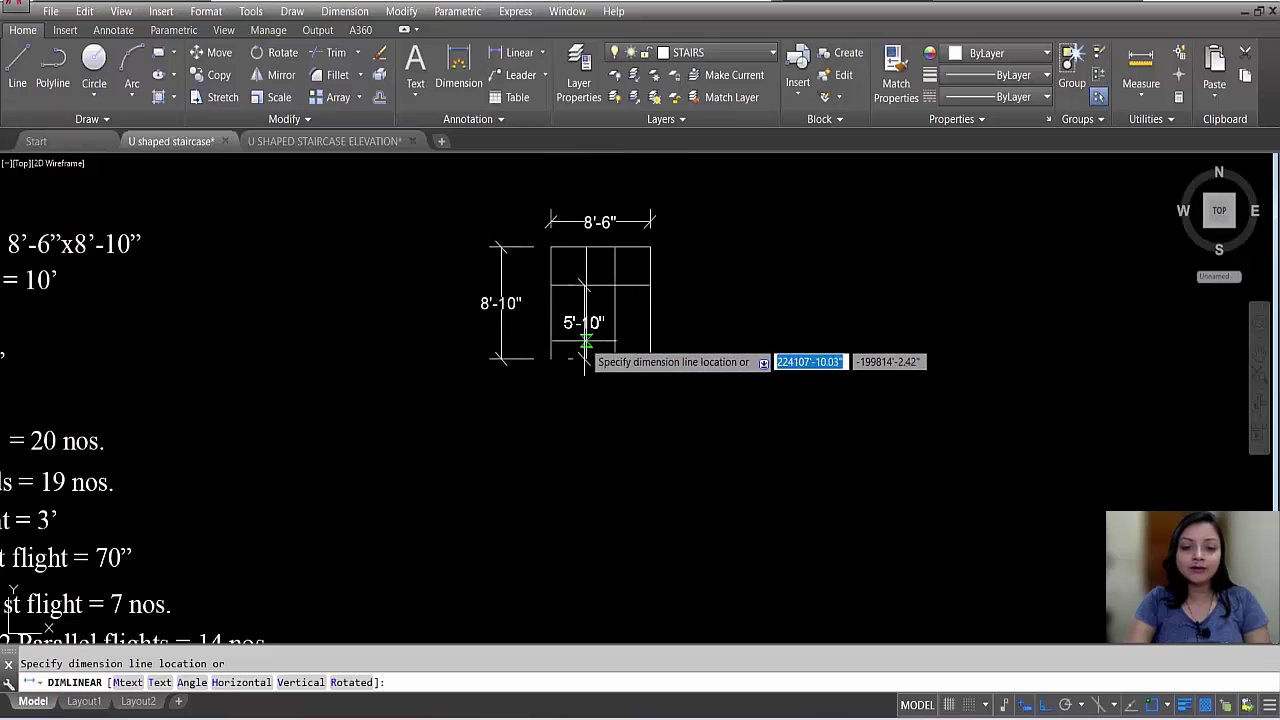
scroll(425, 430, "up", 5)
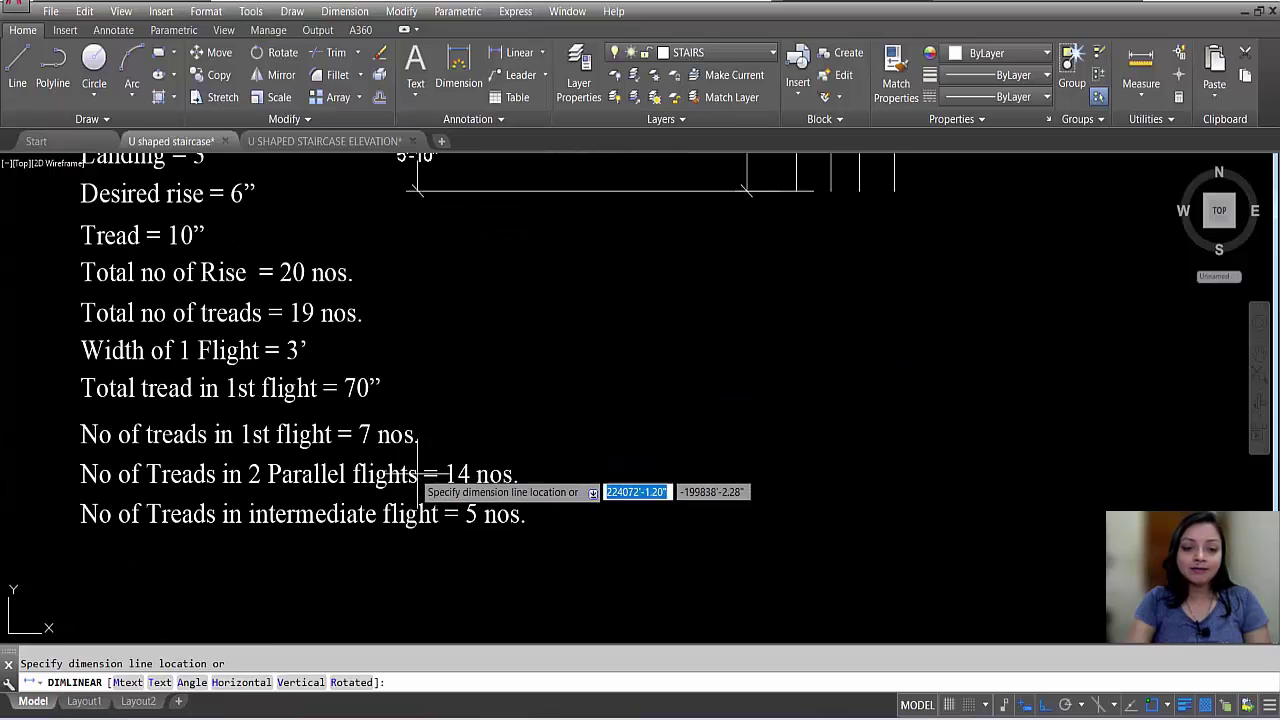
scroll(398, 404, "down", 4)
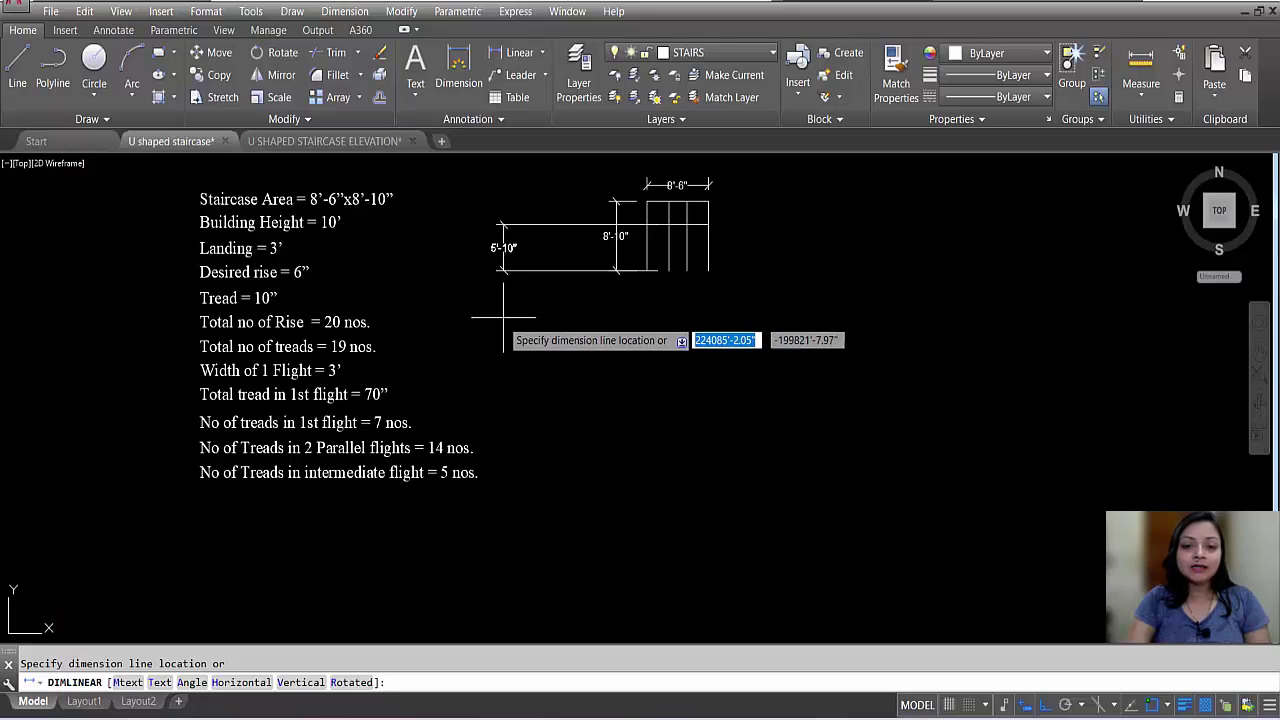
key("Escape")
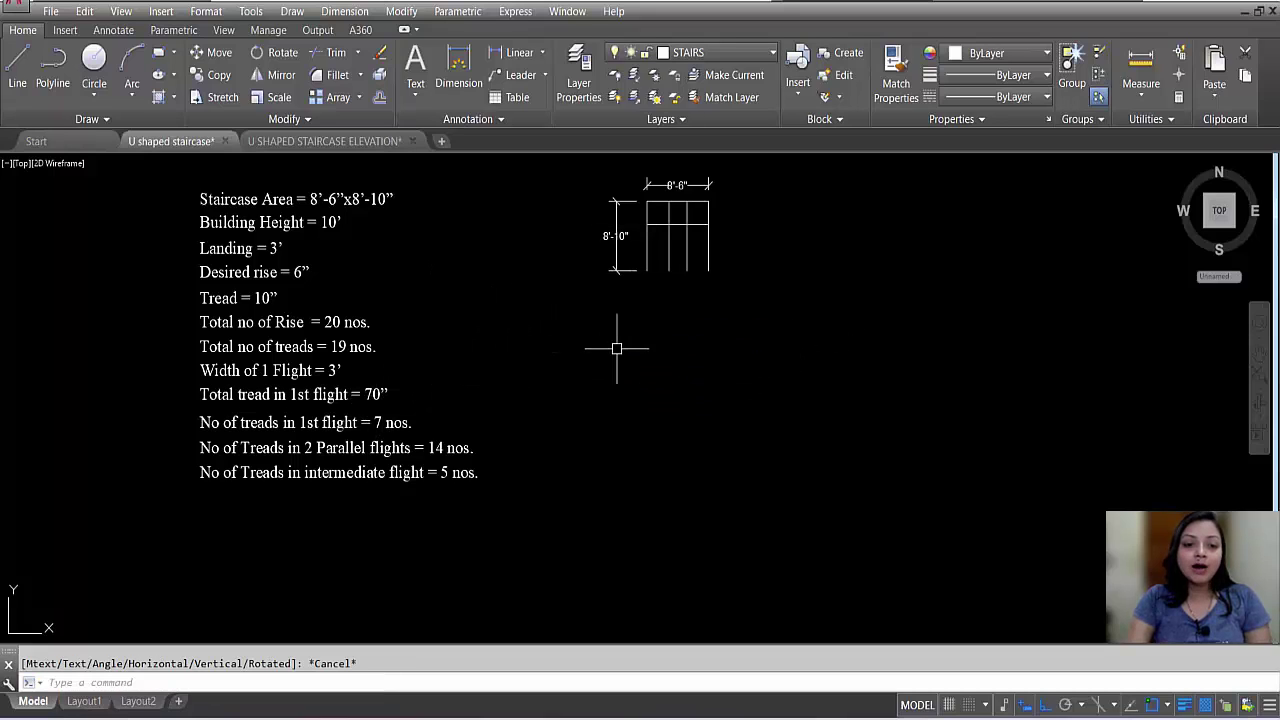
- Draw a line across the open lower end of the left flight, from its inner side line to the outer one
scroll(625, 303, "up", 2)
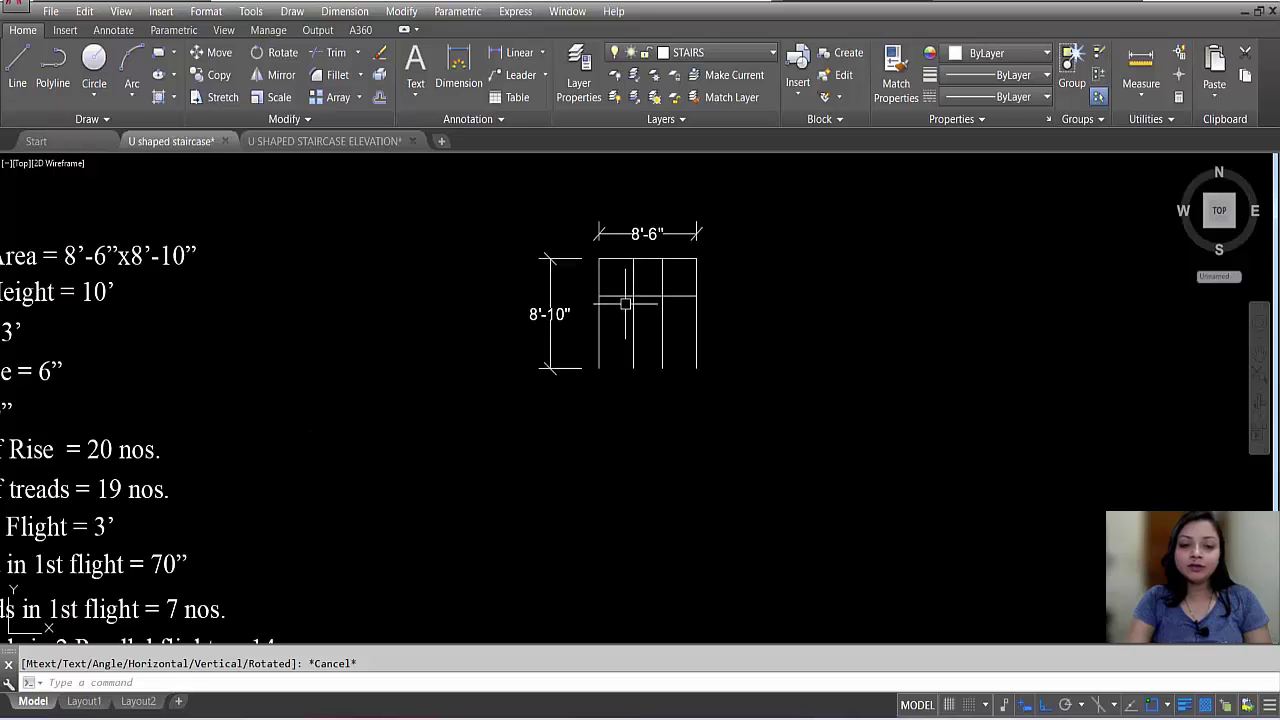
scroll(678, 364, "down", 2)
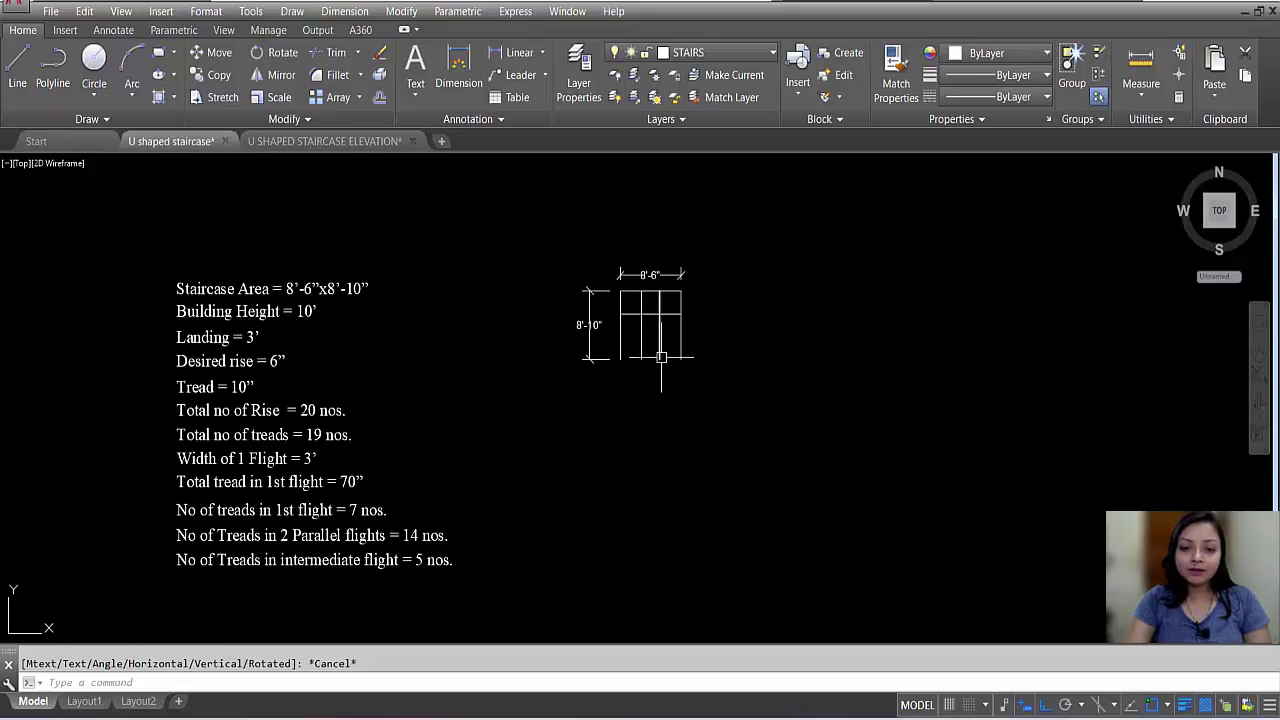
scroll(642, 357, "up", 2)
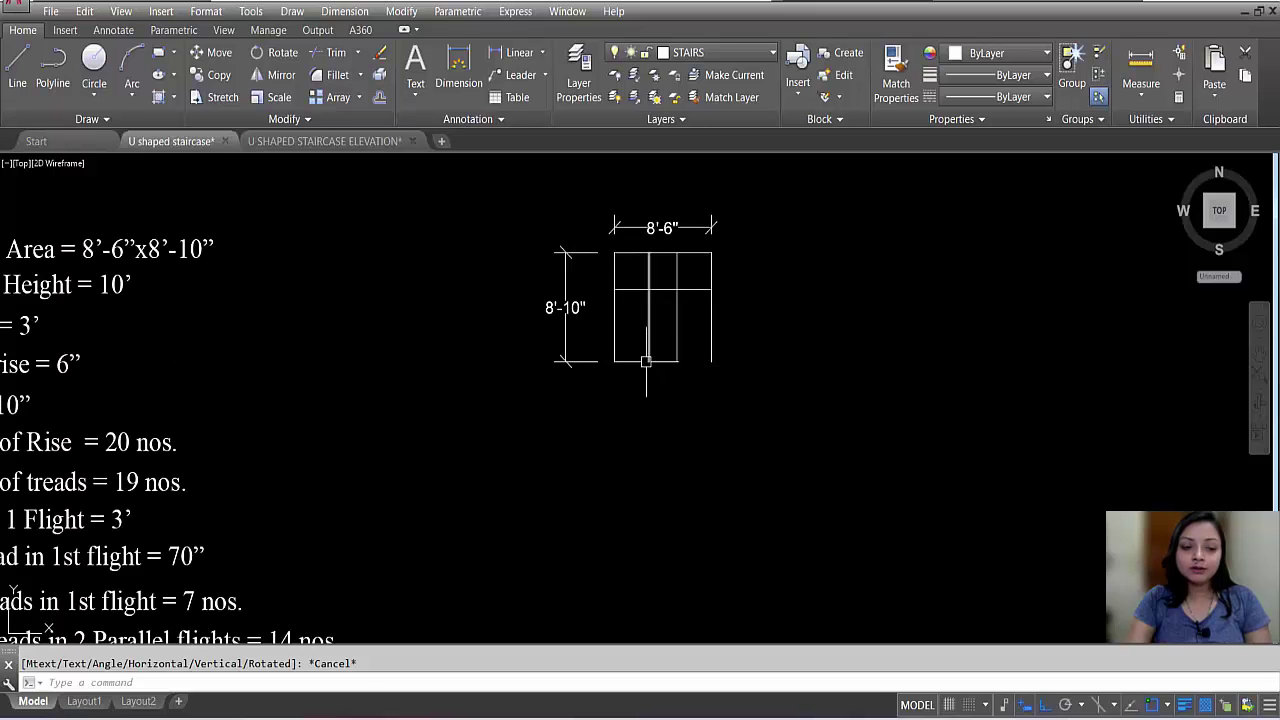
type("l")
key("Return")
scroll(651, 357, "up", 2)
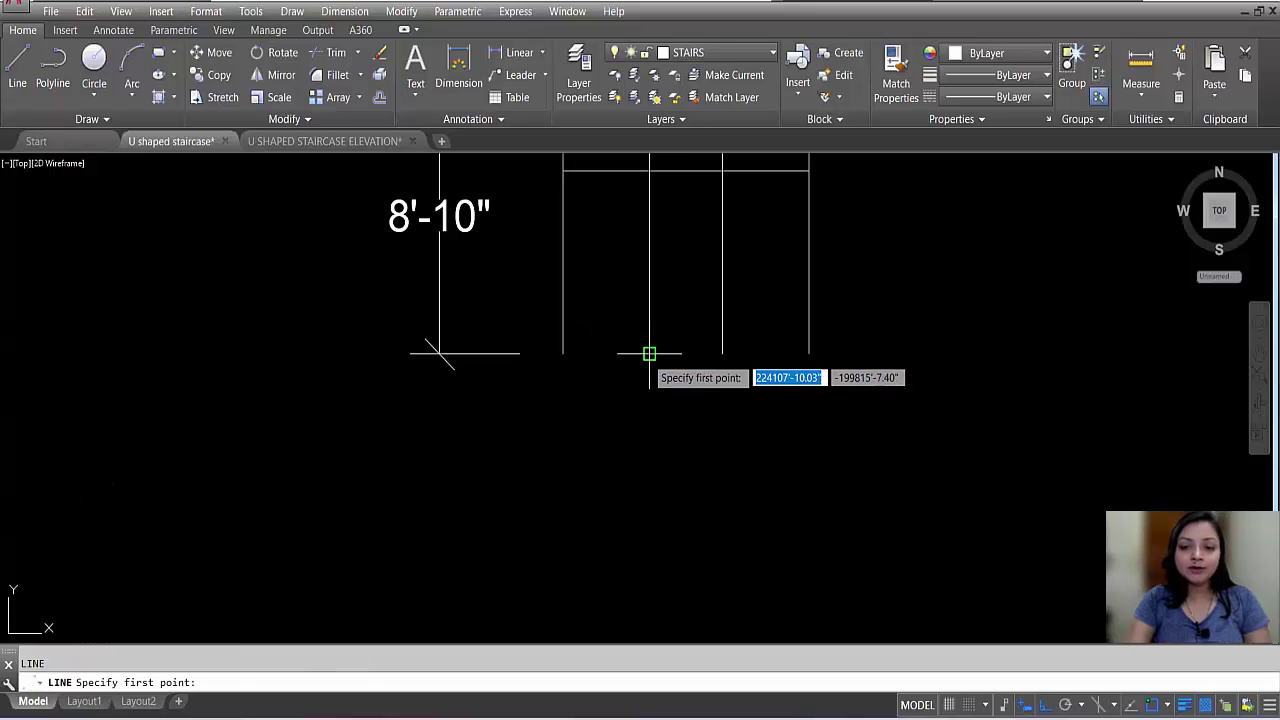
left_click(645, 355)
left_click(563, 354)
key("Escape")
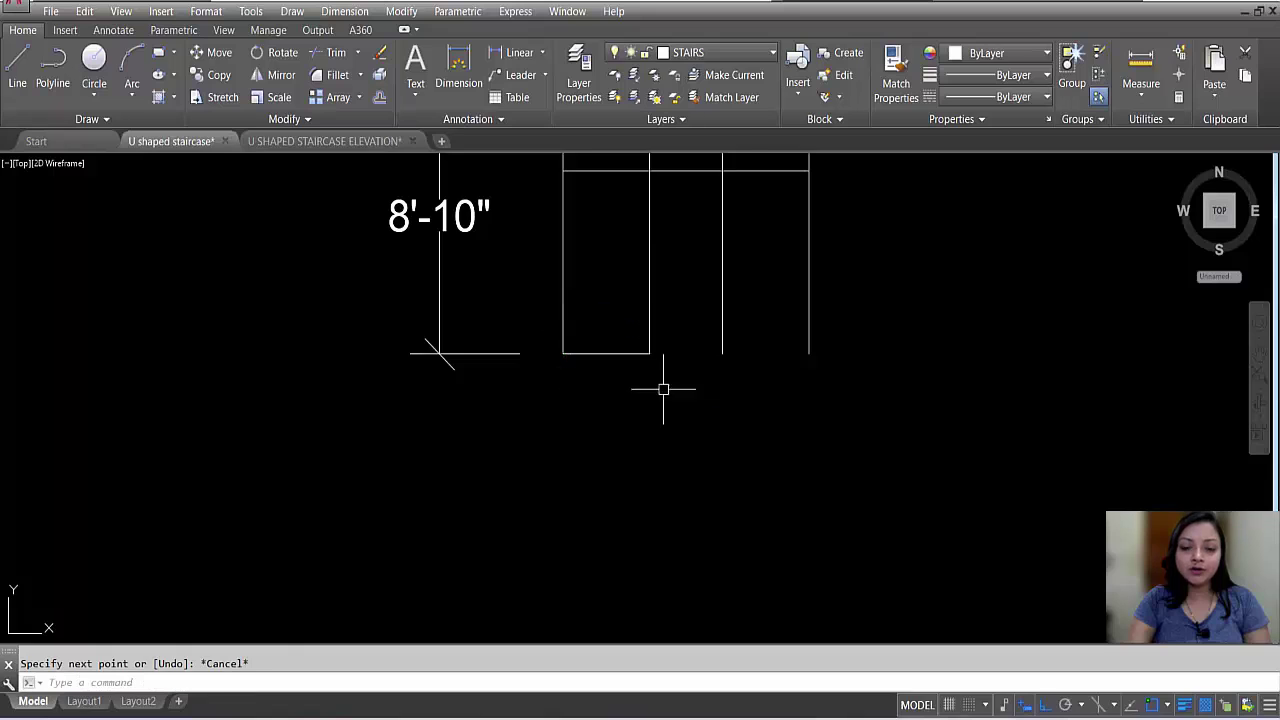
- Offset the left flight's bottom line 10" upward to create the first tread line
scroll(642, 347, "down", 3)
scroll(634, 335, "up", 2)
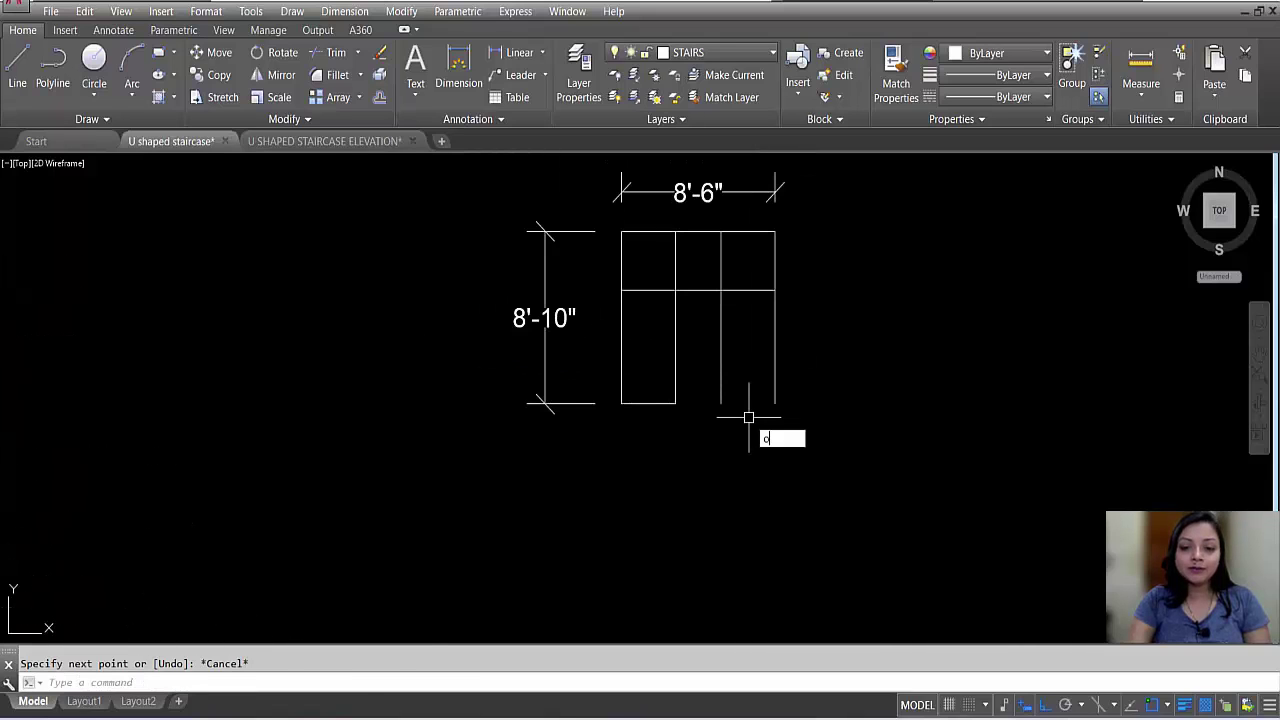
key("Return")
scroll(757, 400, "down", 4)
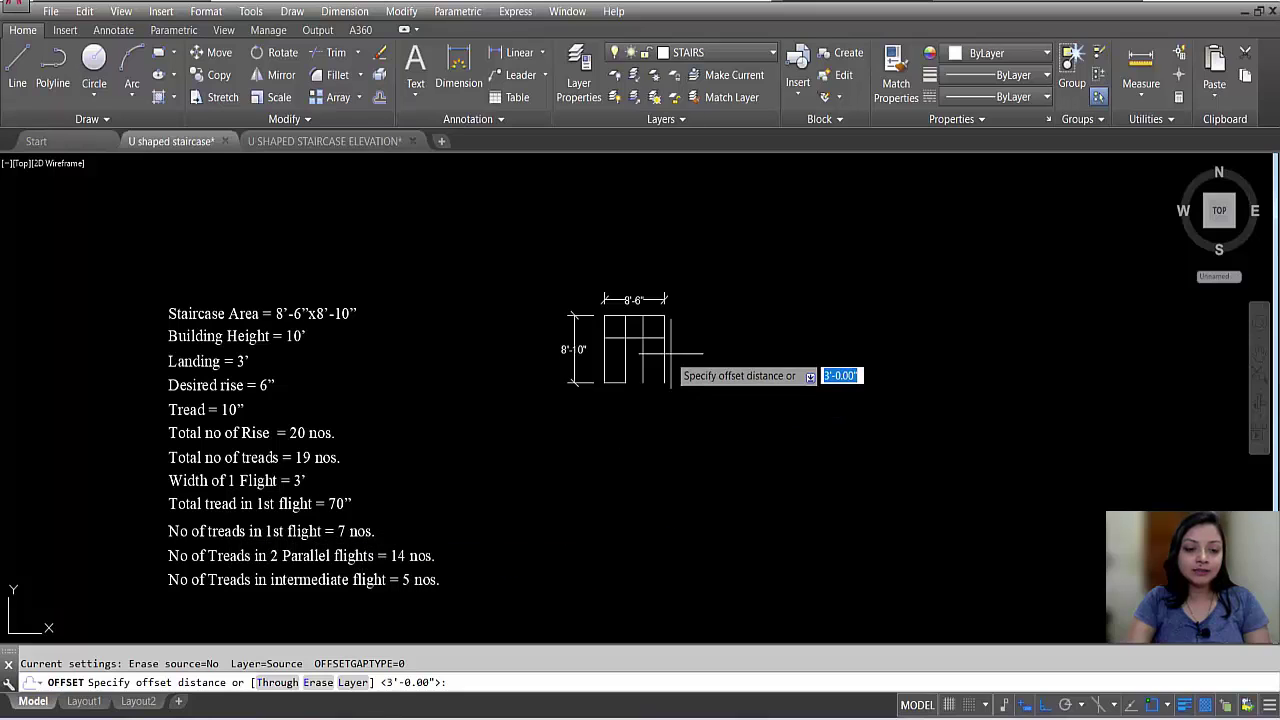
scroll(620, 366, "up", 5)
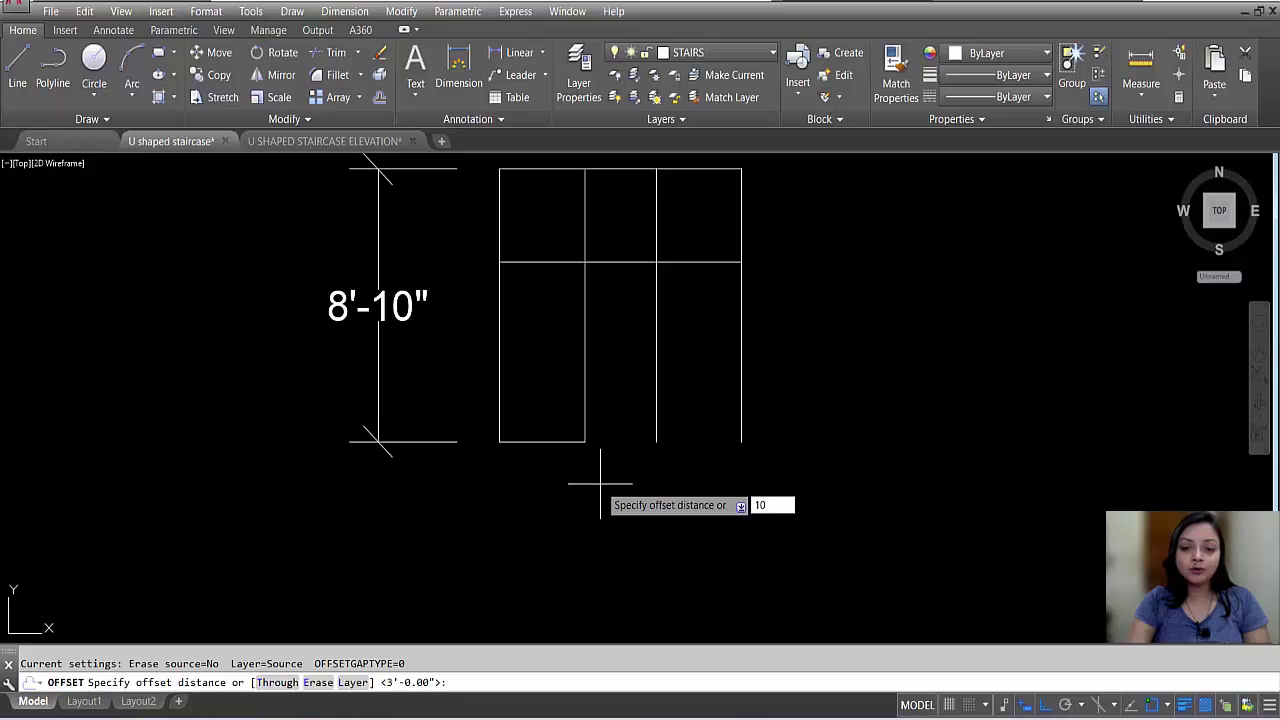
key("Return")
scroll(614, 463, "down", 5)
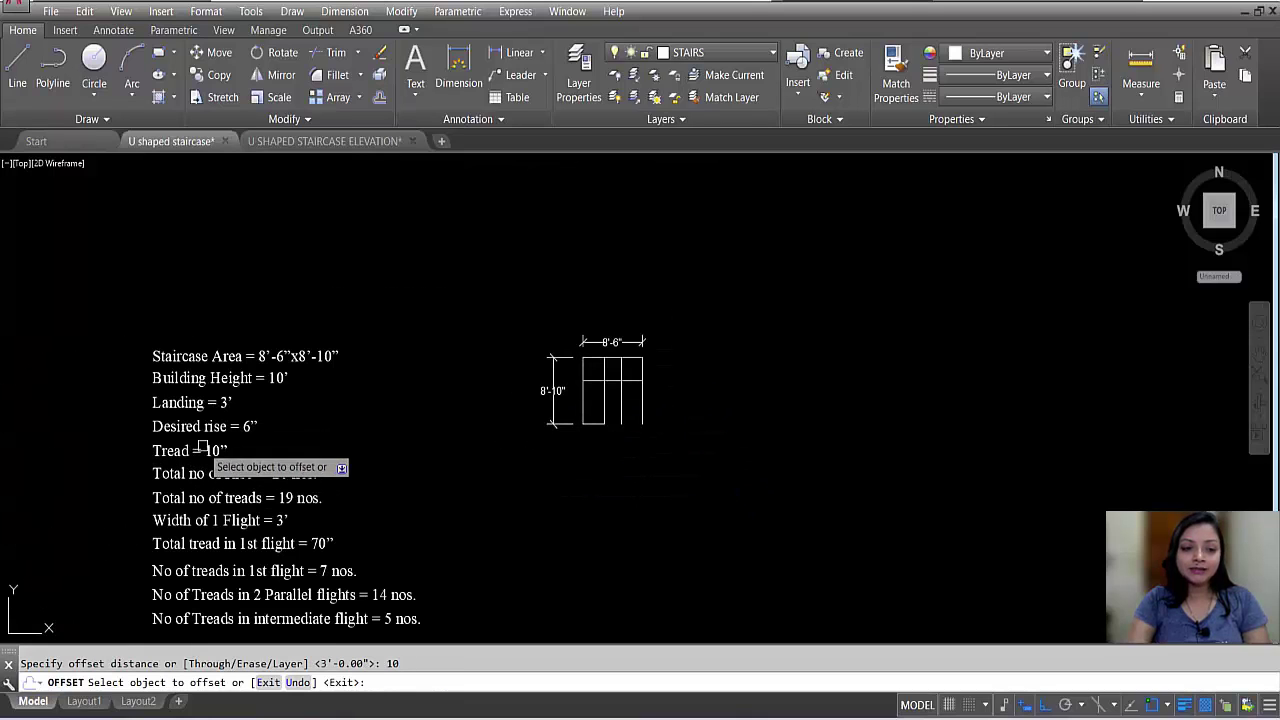
scroll(188, 463, "up", 4)
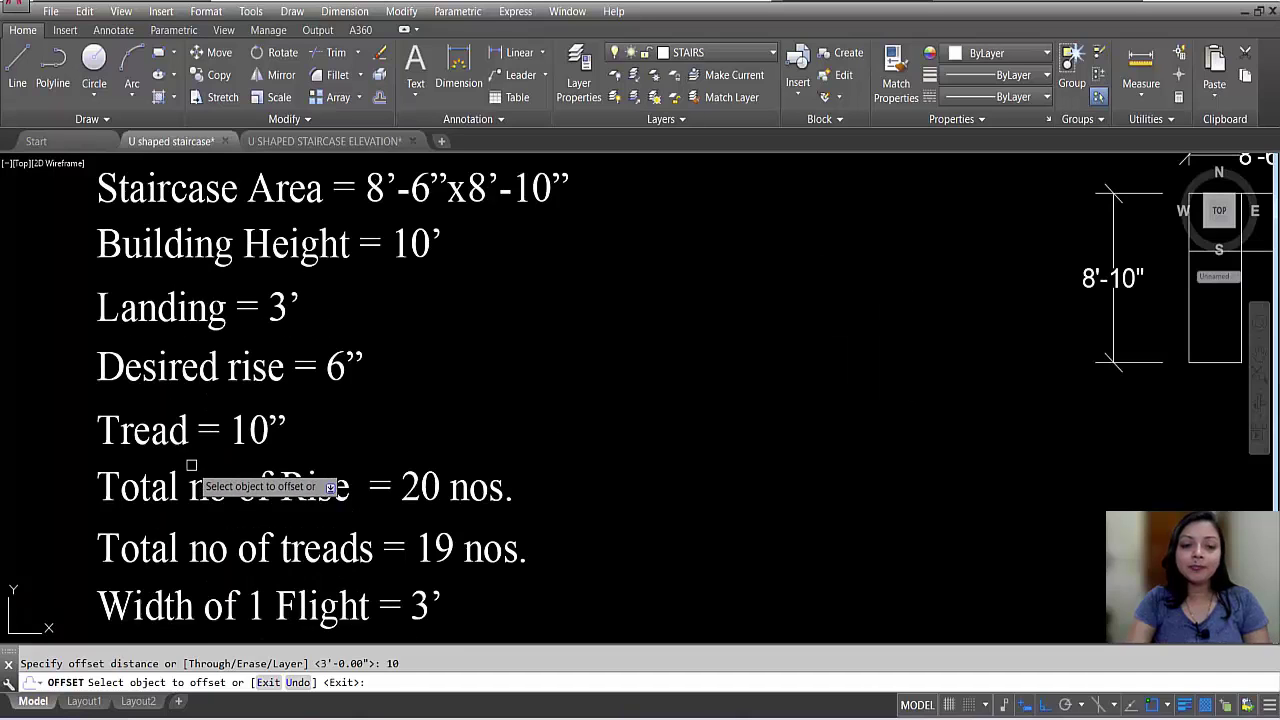
scroll(255, 437, "down", 5)
scroll(660, 410, "up", 3)
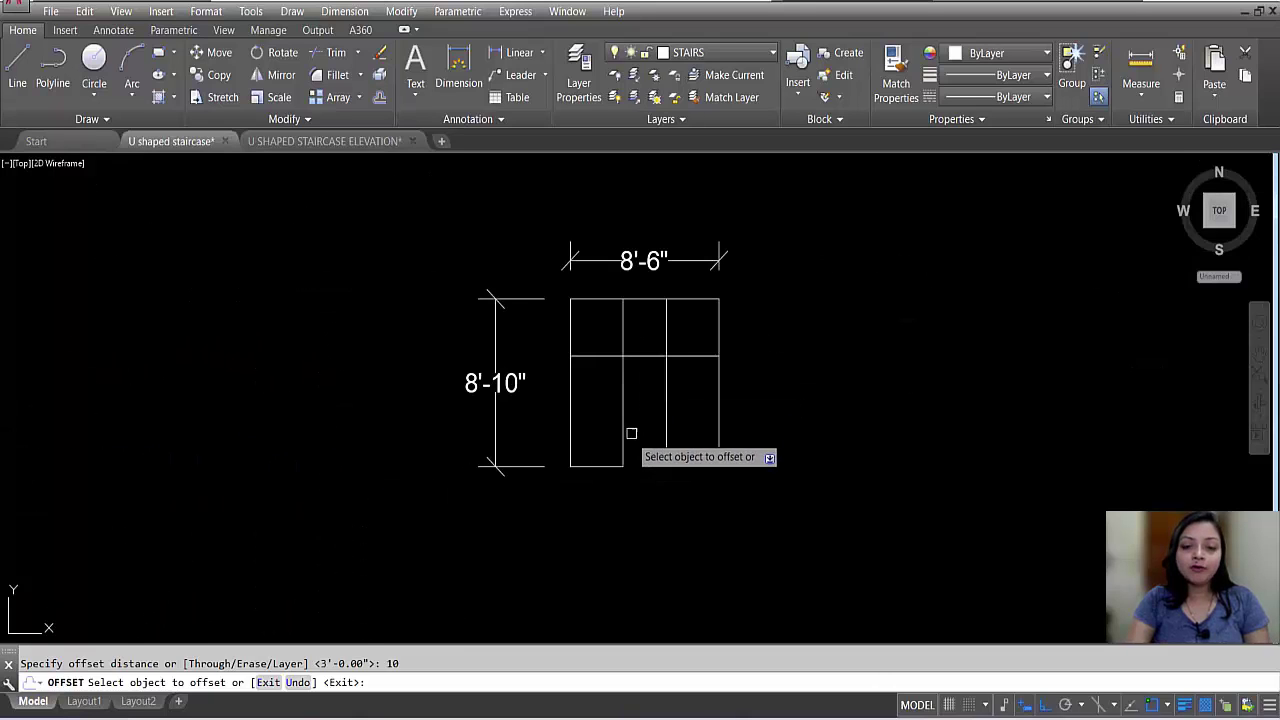
left_click(604, 467)
left_click(606, 449)
- Offset each new tread line another 10" upward, adding five more lines to divide the left flight into seven treads
scroll(606, 448, "up", 4)
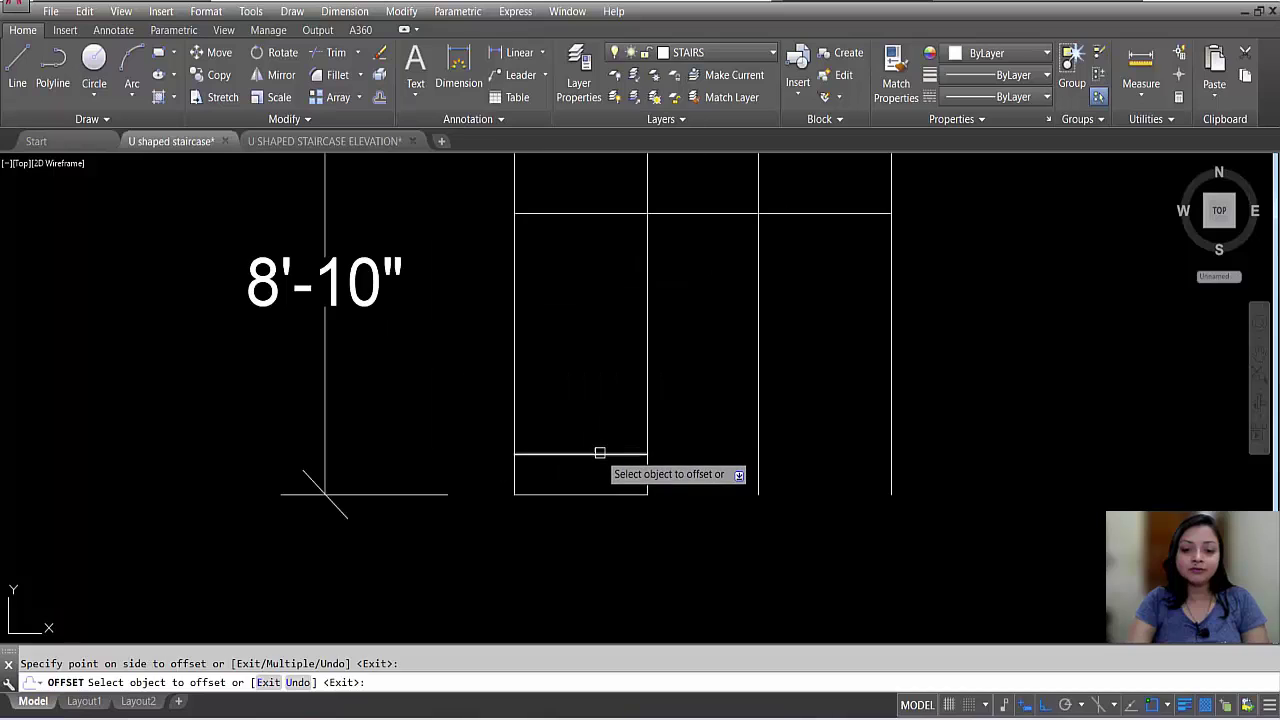
left_click(604, 454)
left_click(614, 410)
left_click(608, 414)
left_click(611, 362)
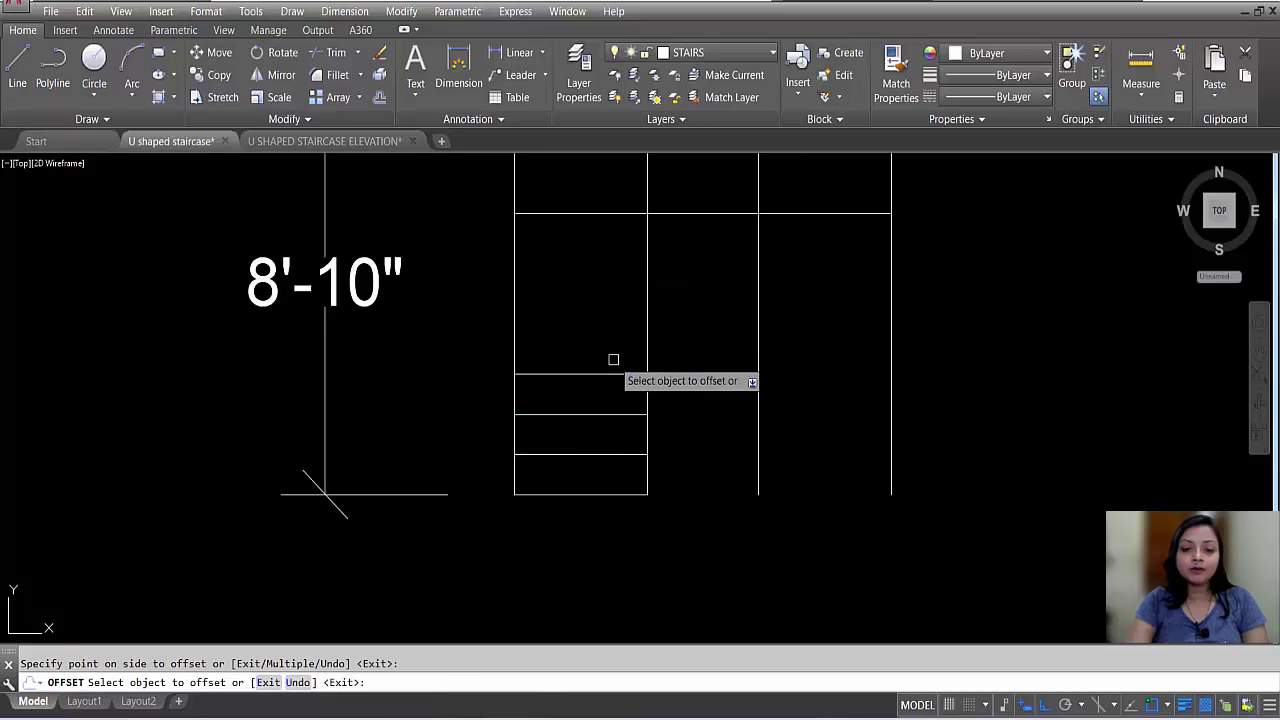
left_click(613, 378)
left_click(608, 278)
left_click(611, 332)
left_click(611, 278)
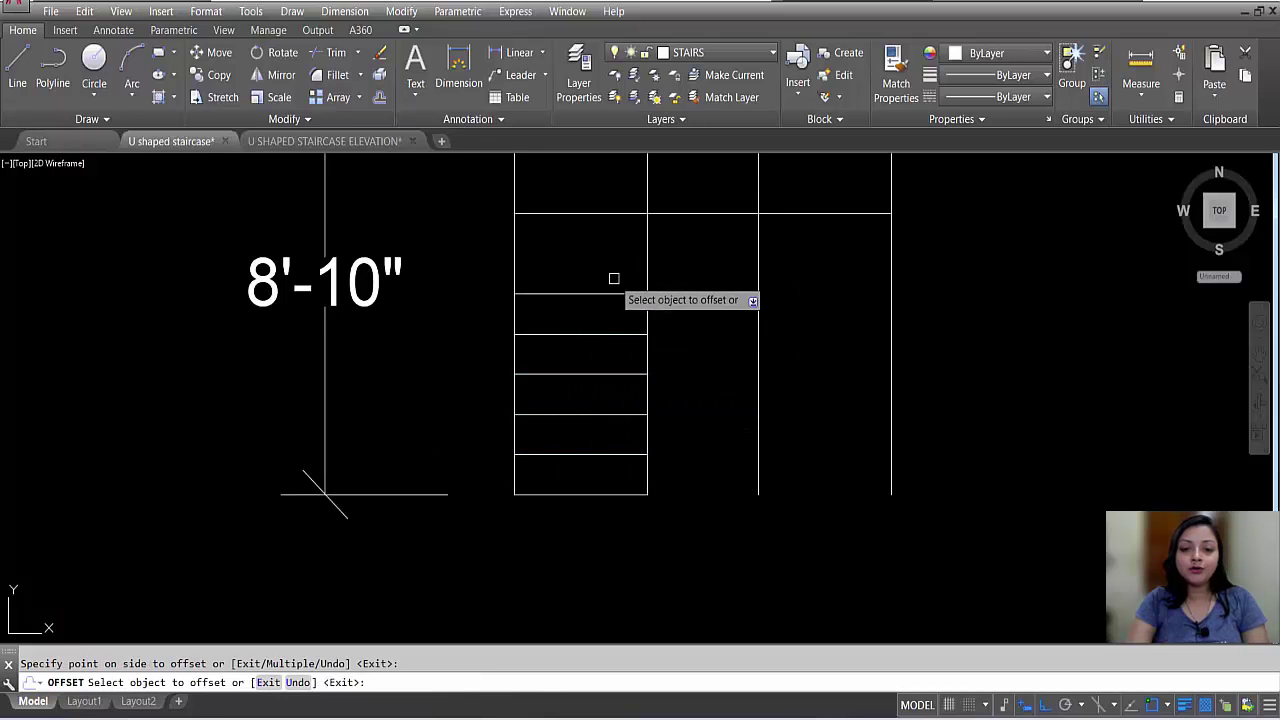
left_click(620, 296)
left_click(613, 240)
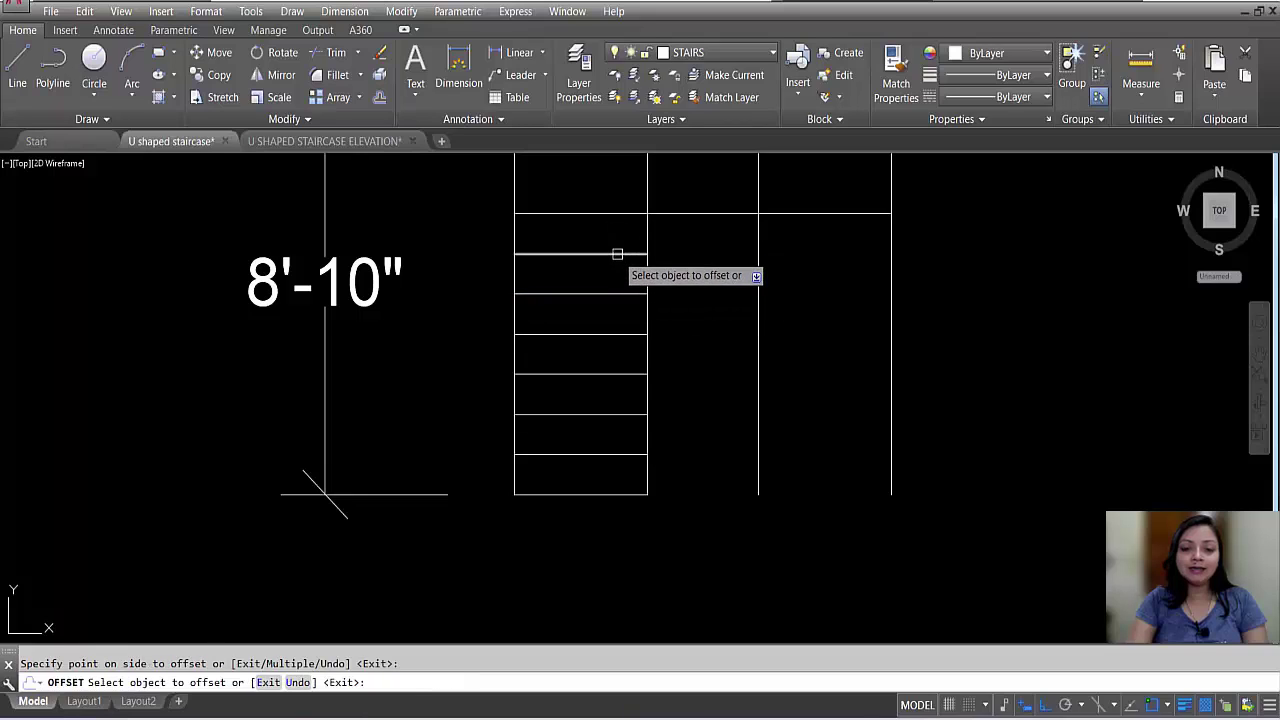
left_click(619, 254)
key("Escape")
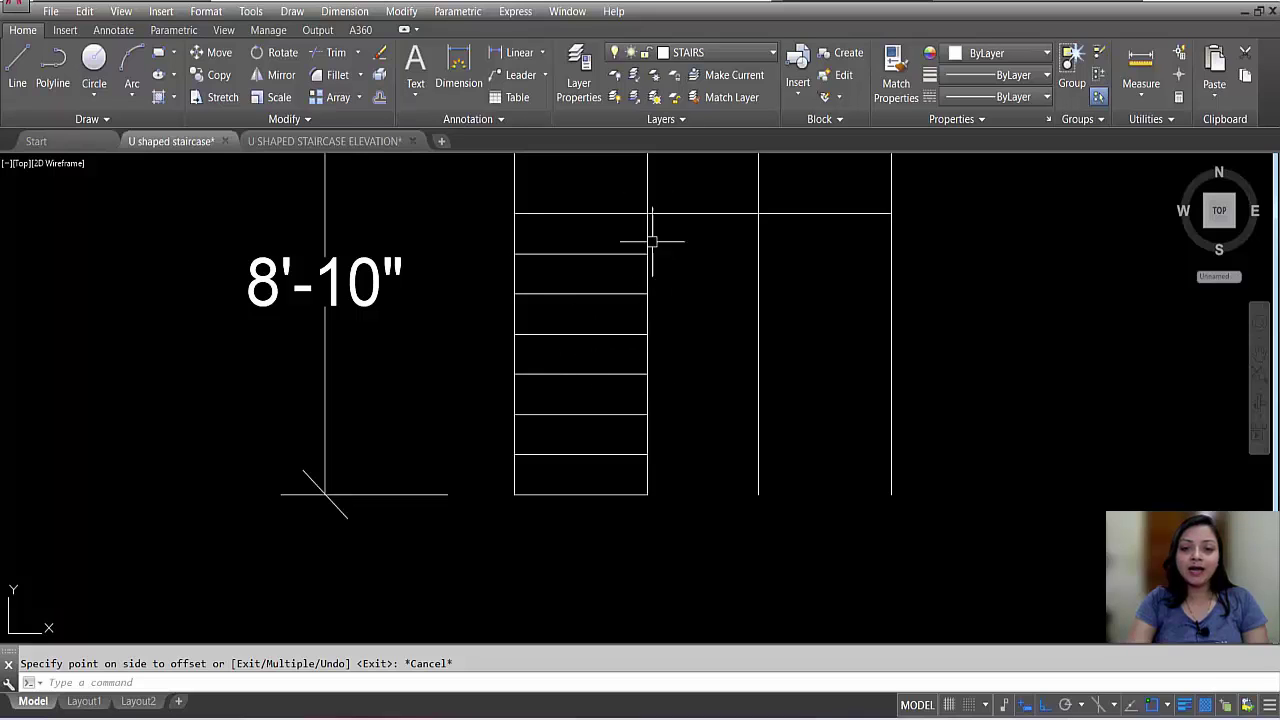
- Mirror the six tread lines onto the right flight about a vertical axis through the landing line's midpoint, keeping the originals
scroll(648, 392, "down", 2)
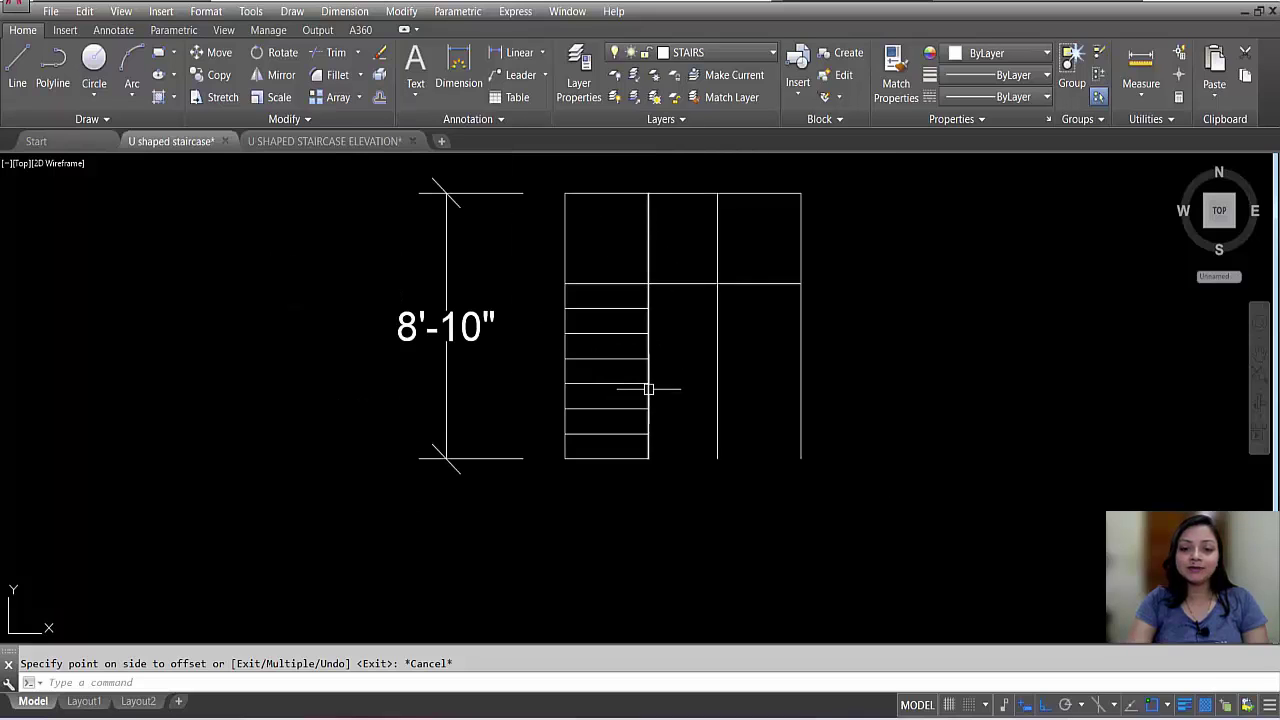
left_click(623, 290)
left_click(582, 449)
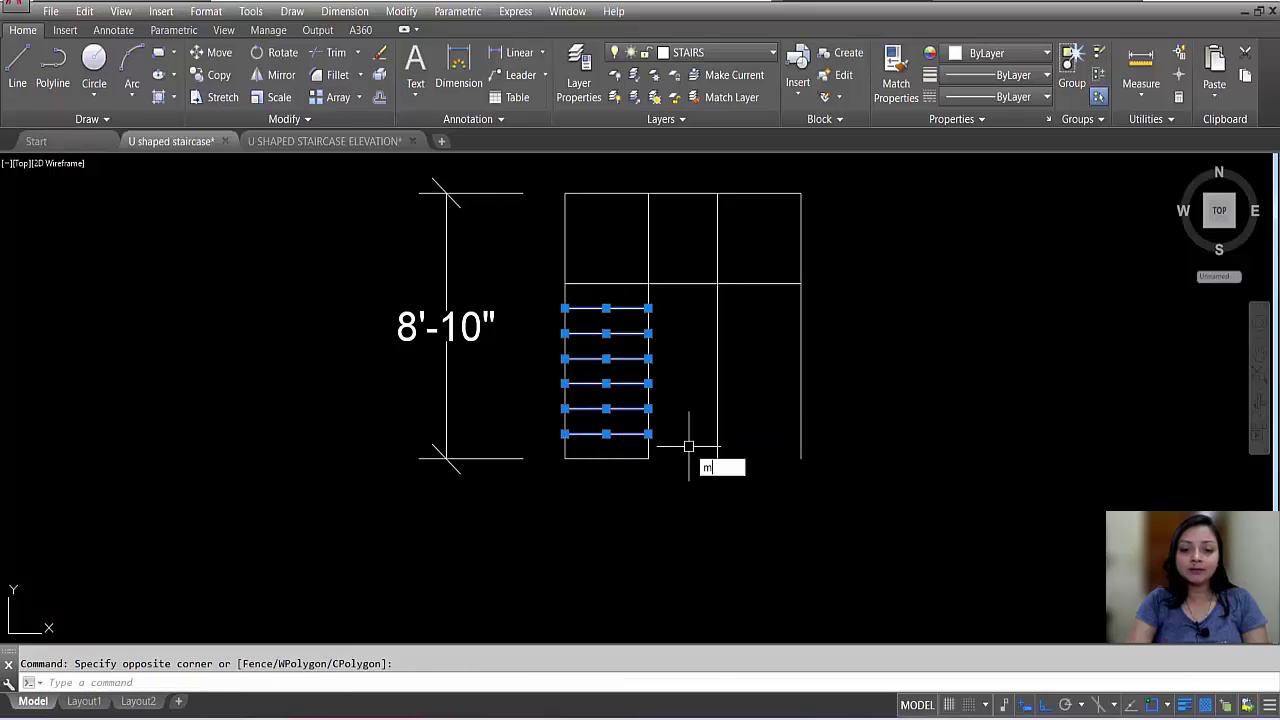
key("Return")
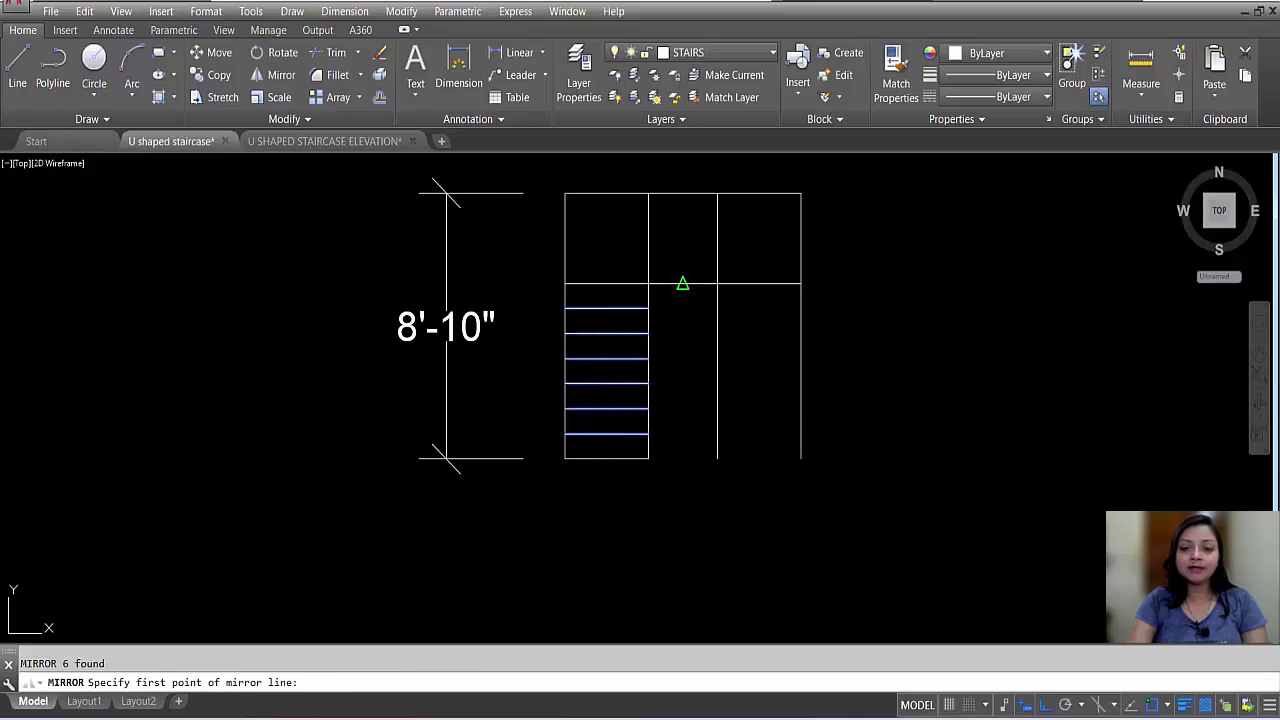
left_click(683, 284)
left_click(695, 505)
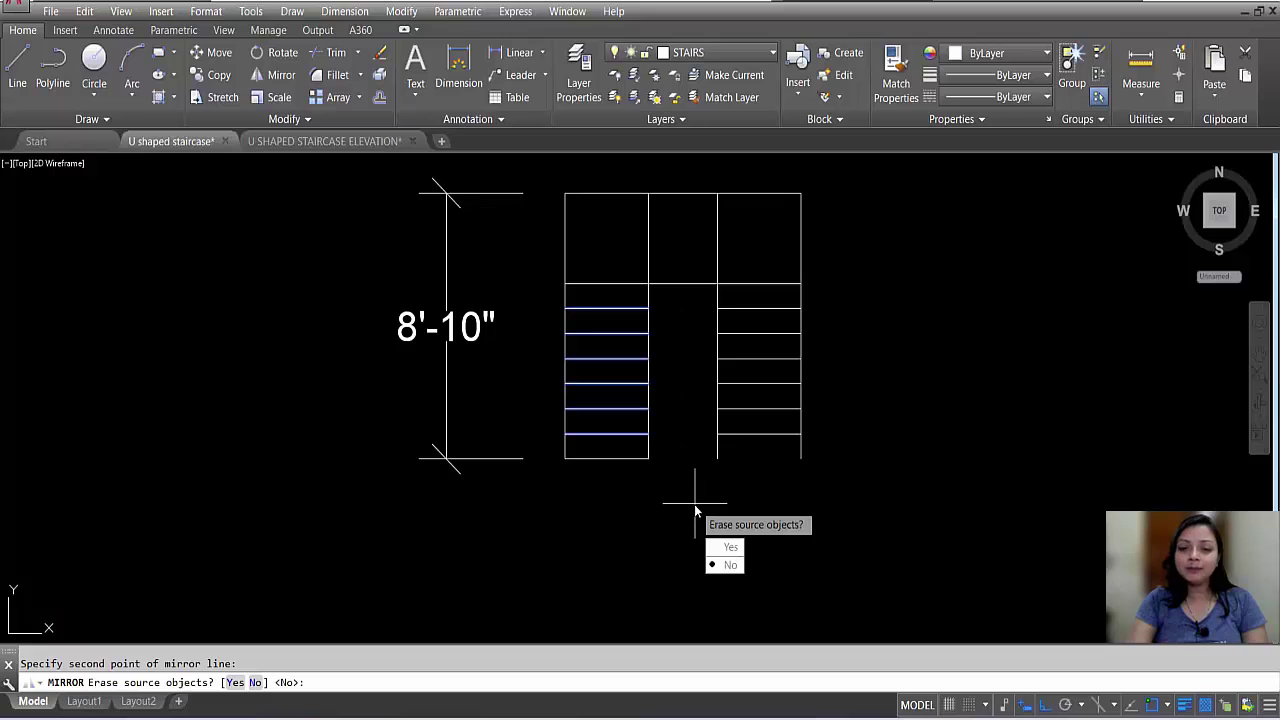
key("Return")
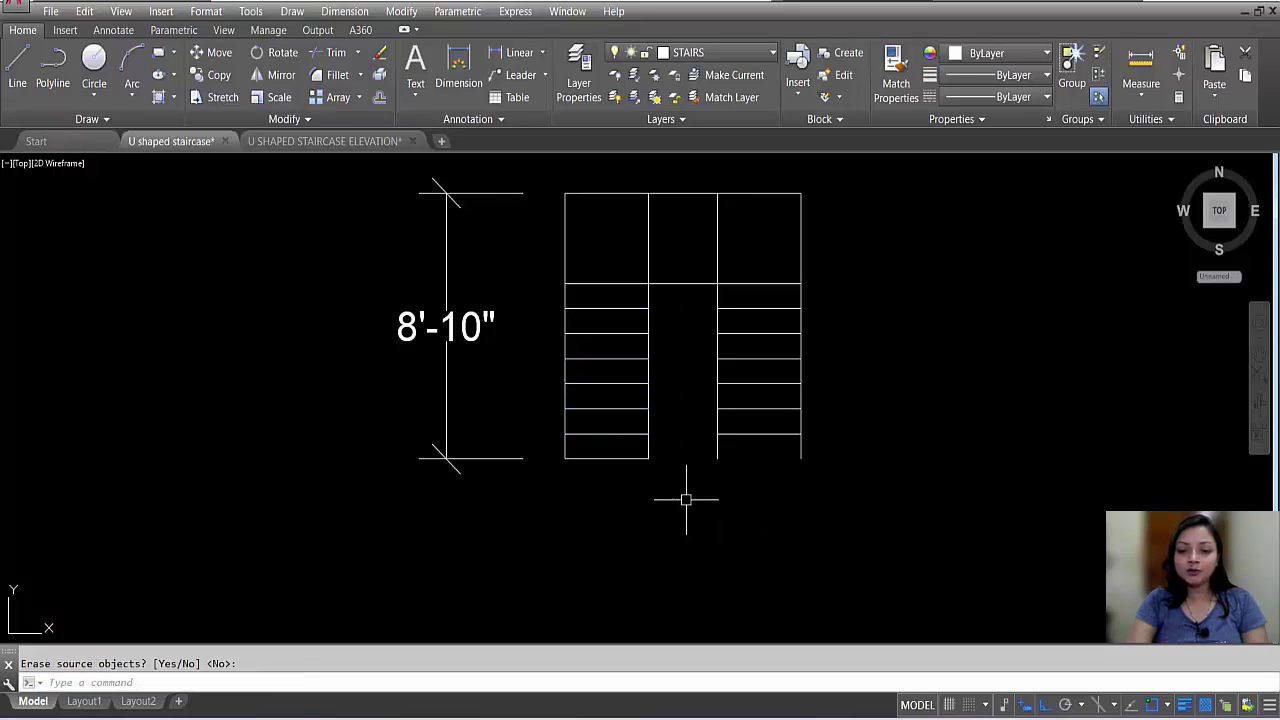
- Mirror the left flight's bottom line about the same central axis to close the right flight, keeping the original
left_click(617, 455)
left_click(606, 481)
type("mi")
key("Return")
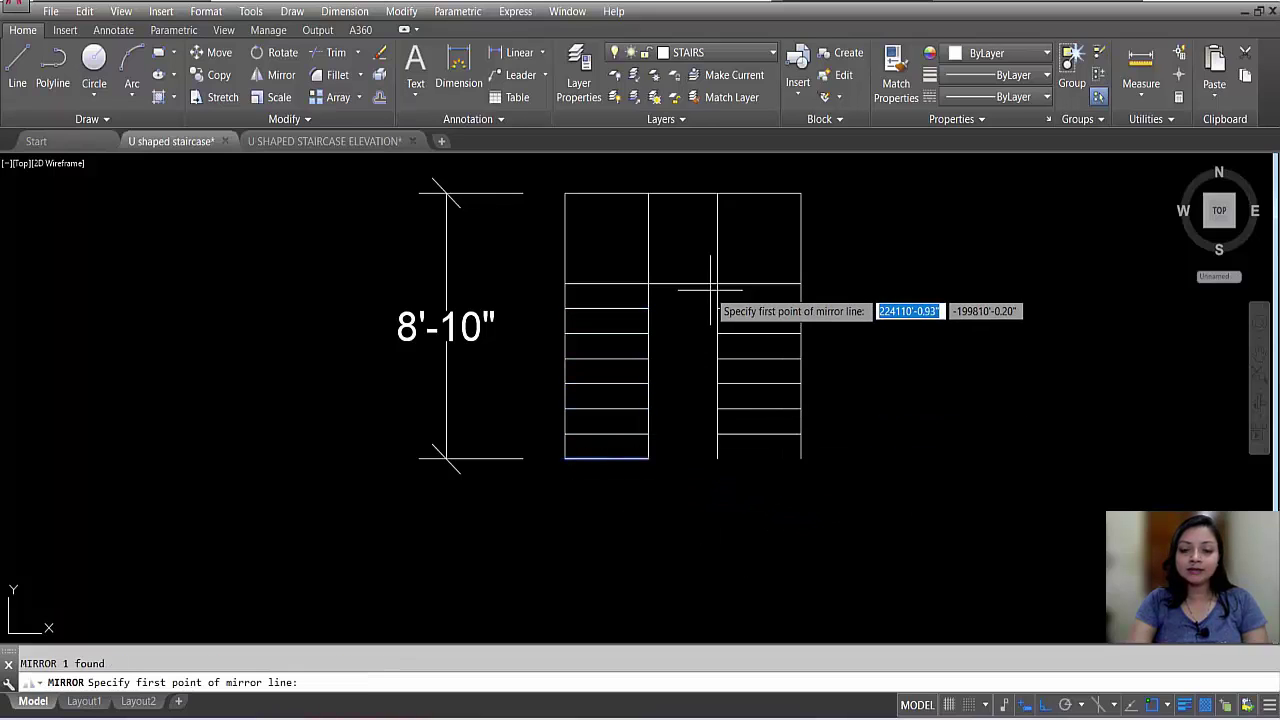
left_click(682, 286)
left_click(691, 522)
key("Return")
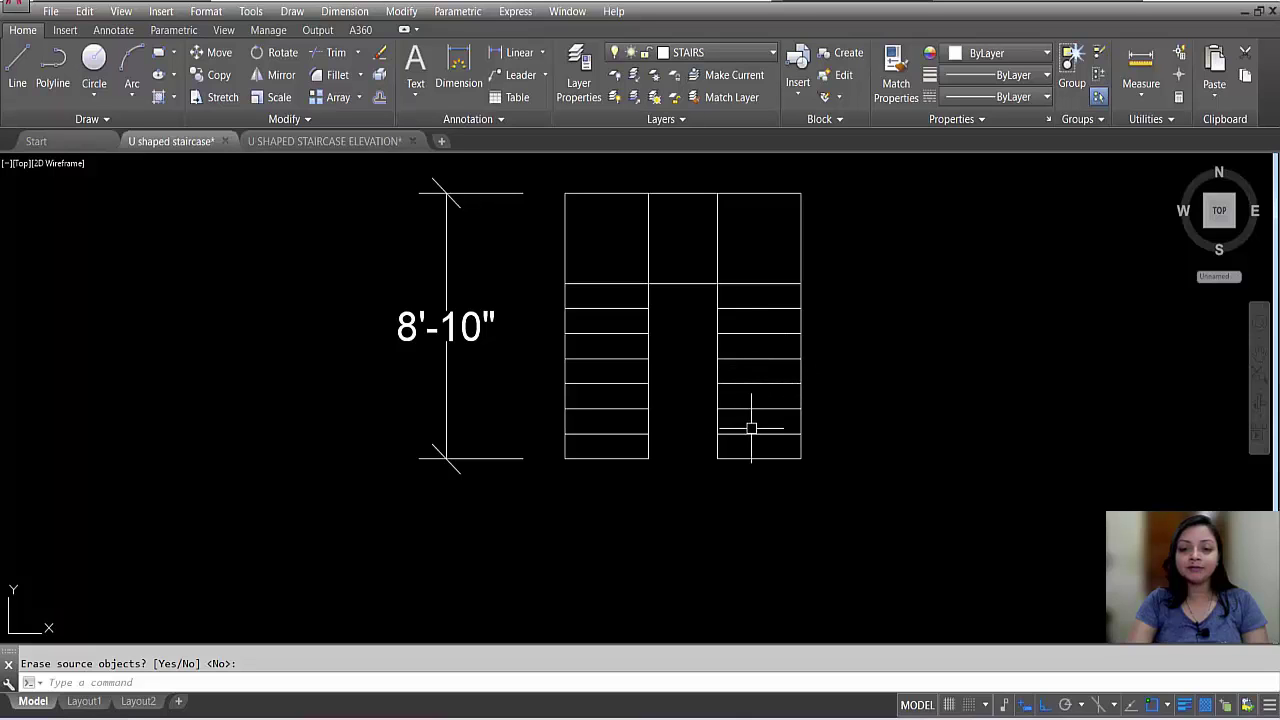
- Measure the clear width of the intermediate flight between the two landings along the staircase's top edge
scroll(771, 453, "down", 4)
scroll(440, 495, "up", 6)
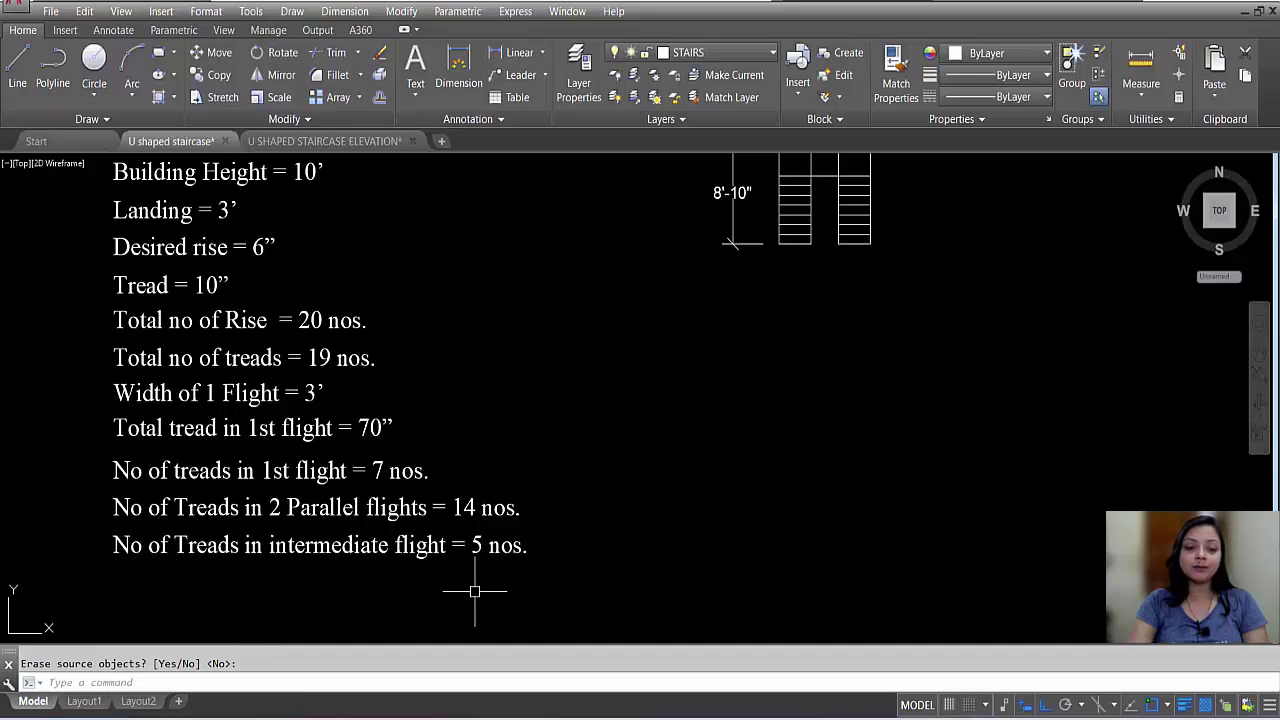
scroll(474, 591, "down", 4)
scroll(629, 491, "up", 6)
scroll(544, 386, "up", 2)
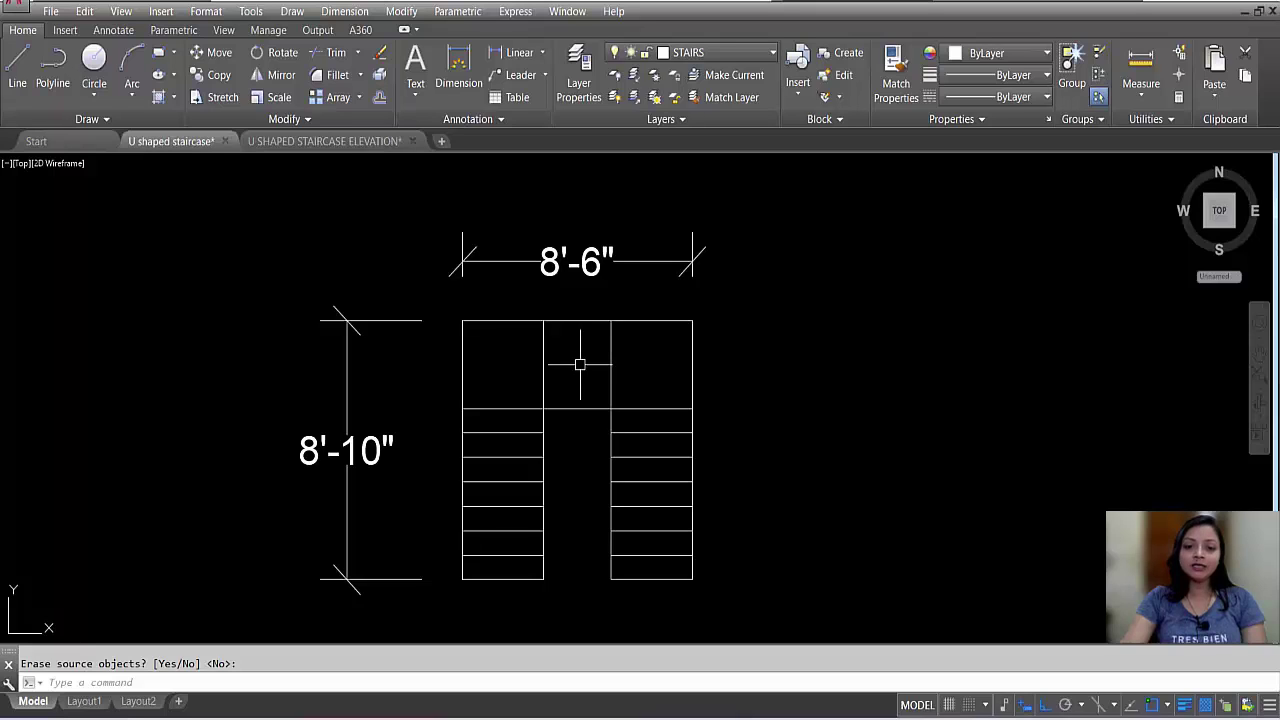
left_click(519, 52)
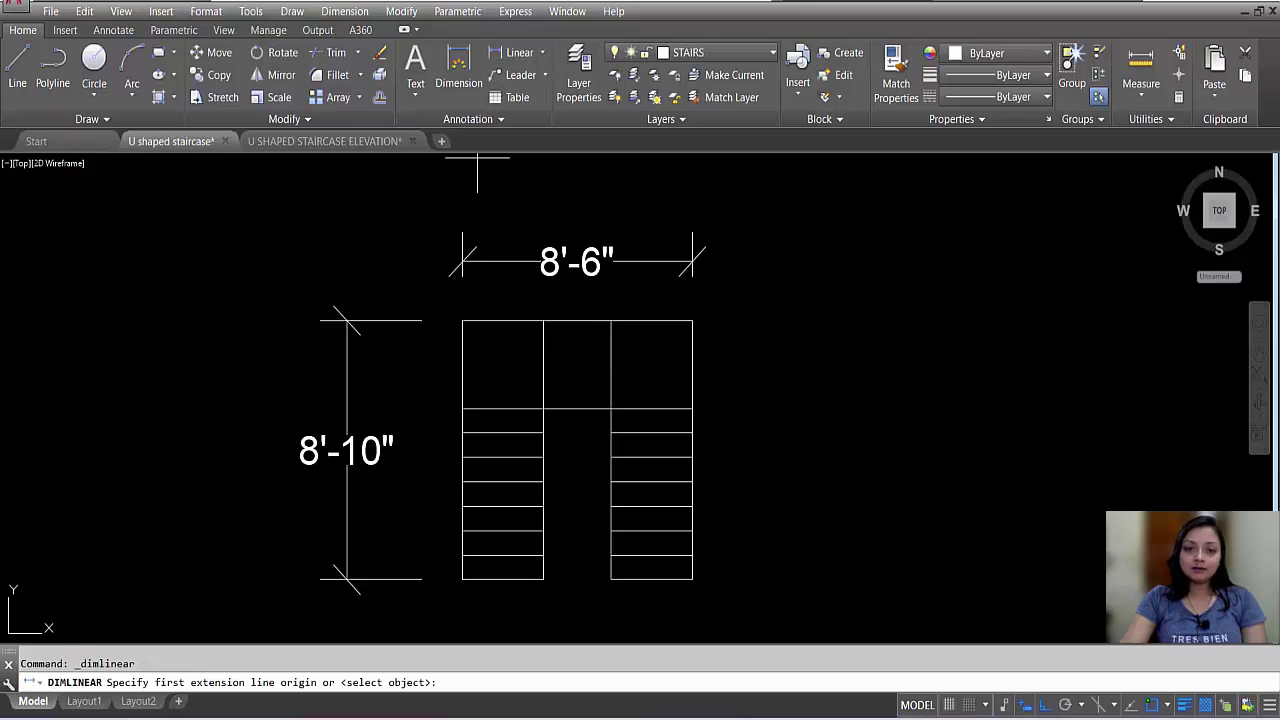
left_click(543, 320)
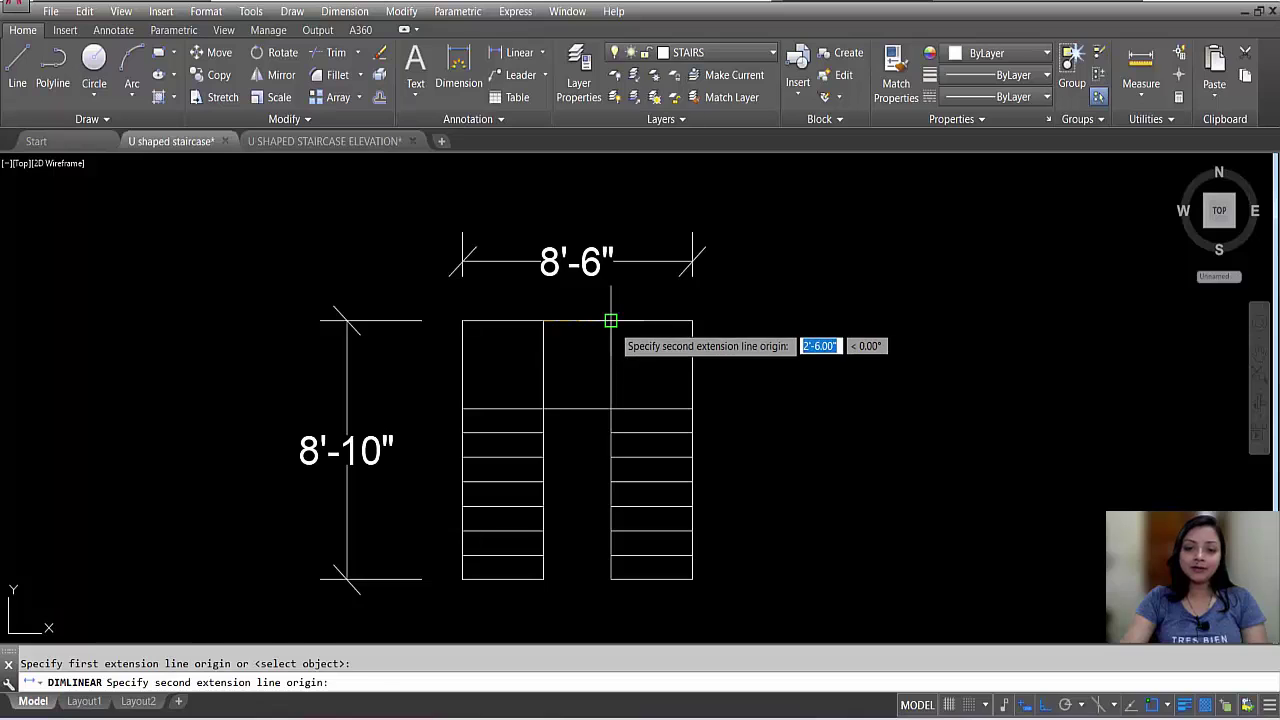
left_click(611, 320)
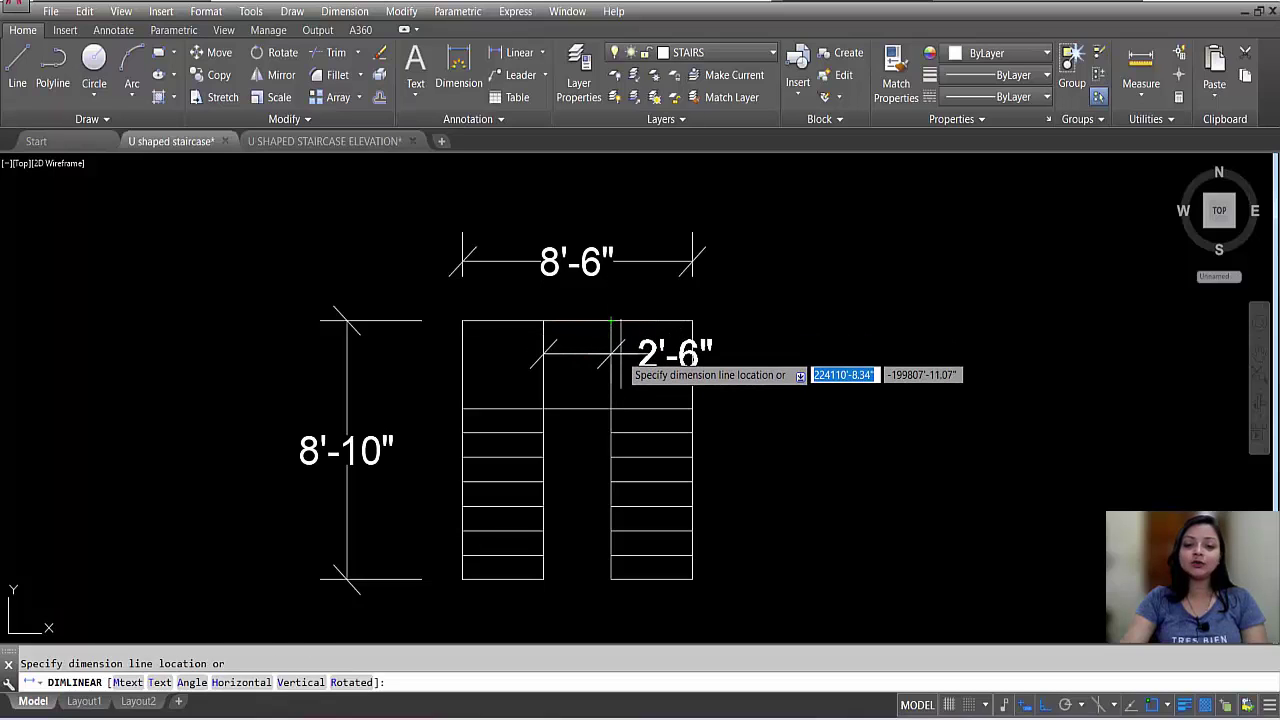
key("Escape")
- Switch to Calculator, compute 2 × 12 + 6 for the intermediate flight's width in inches, and divide the result by 10
scroll(635, 335, "down", 5)
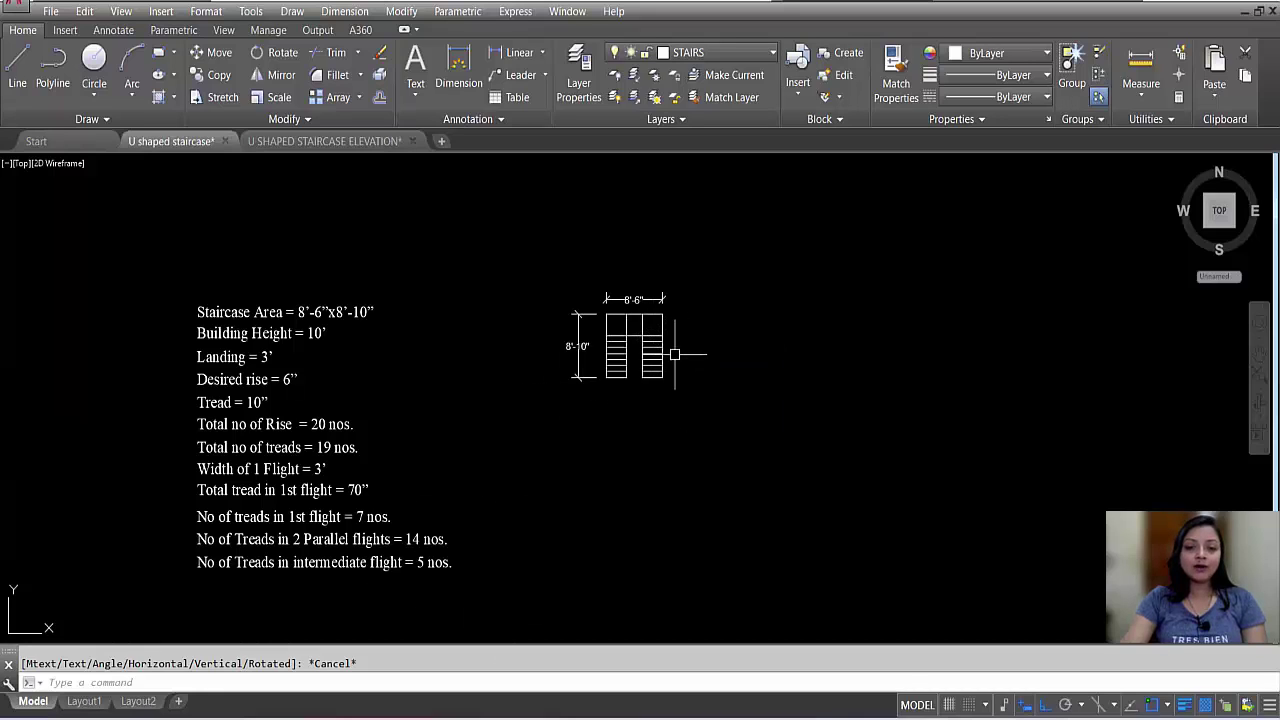
scroll(622, 337, "up", 2)
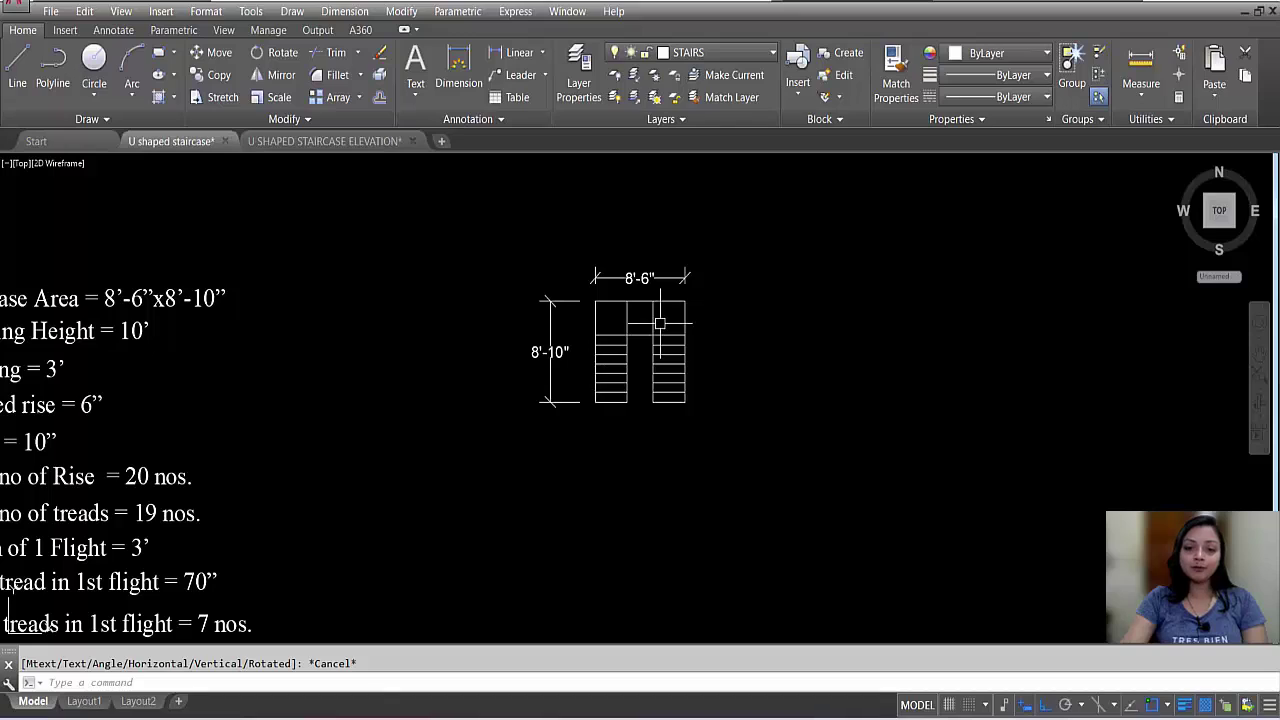
scroll(660, 322, "up", 2)
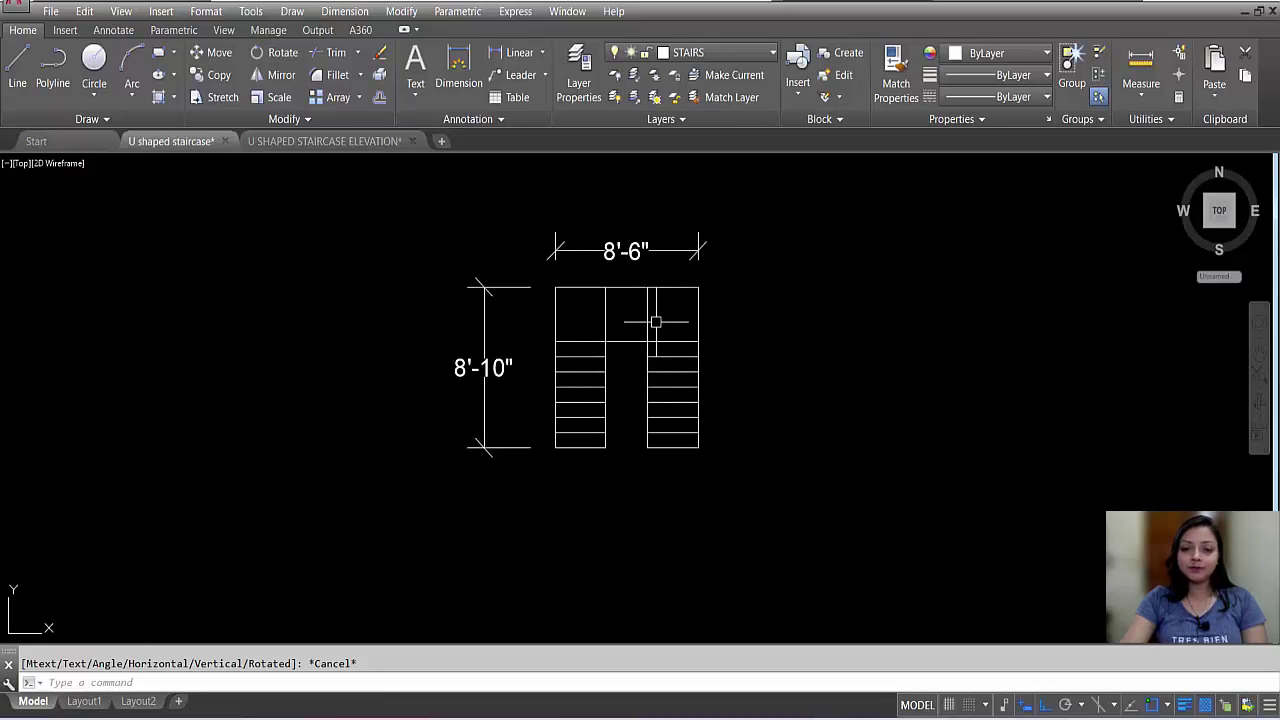
key("XF86Calculator")
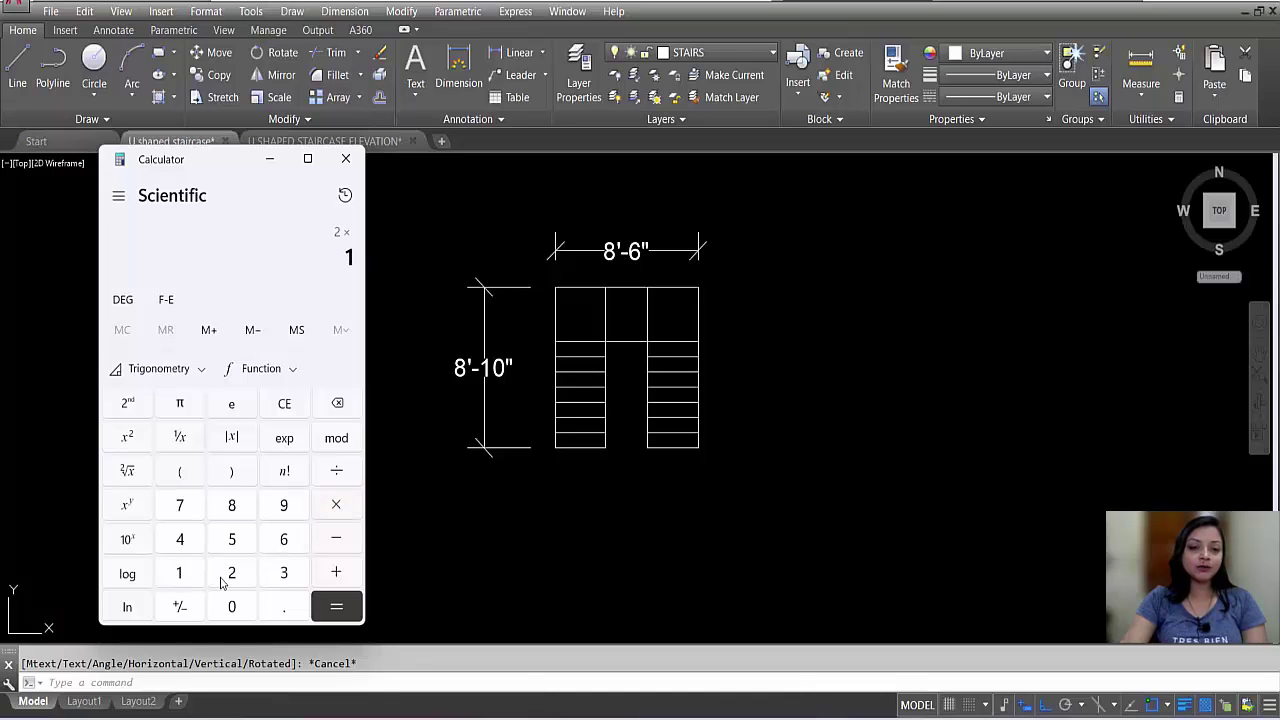
left_click(338, 596)
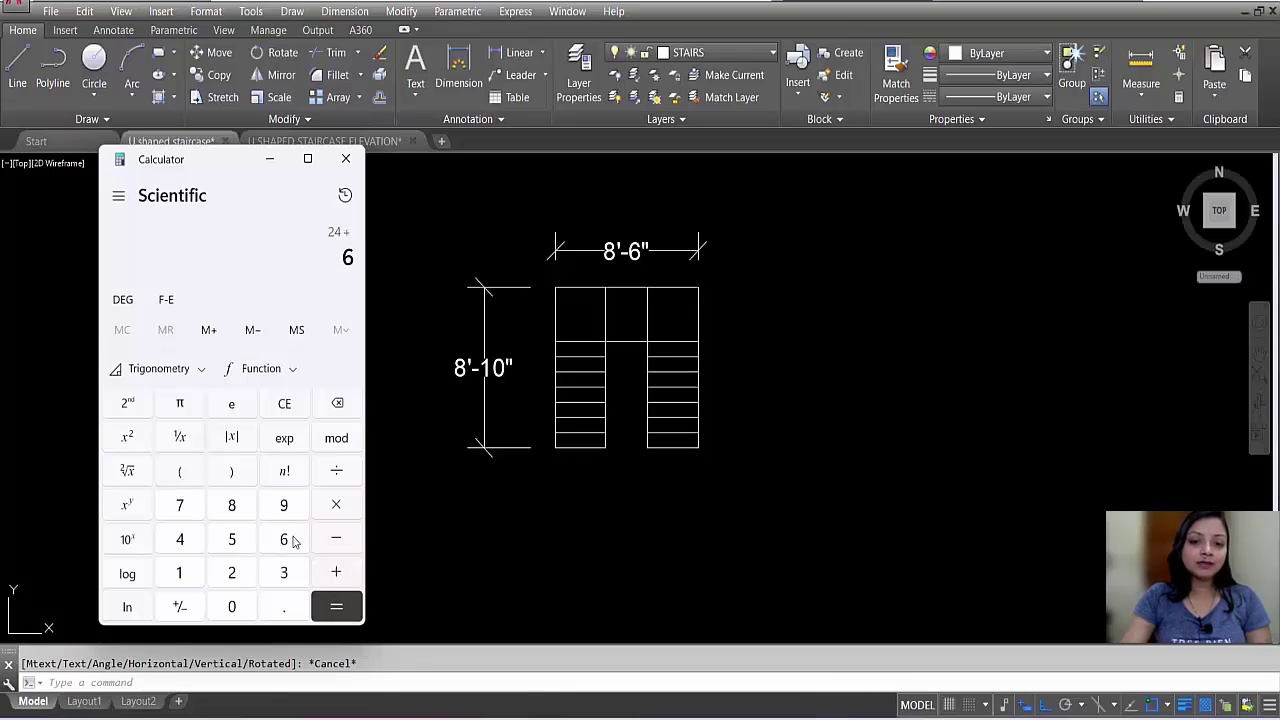
left_click(336, 606)
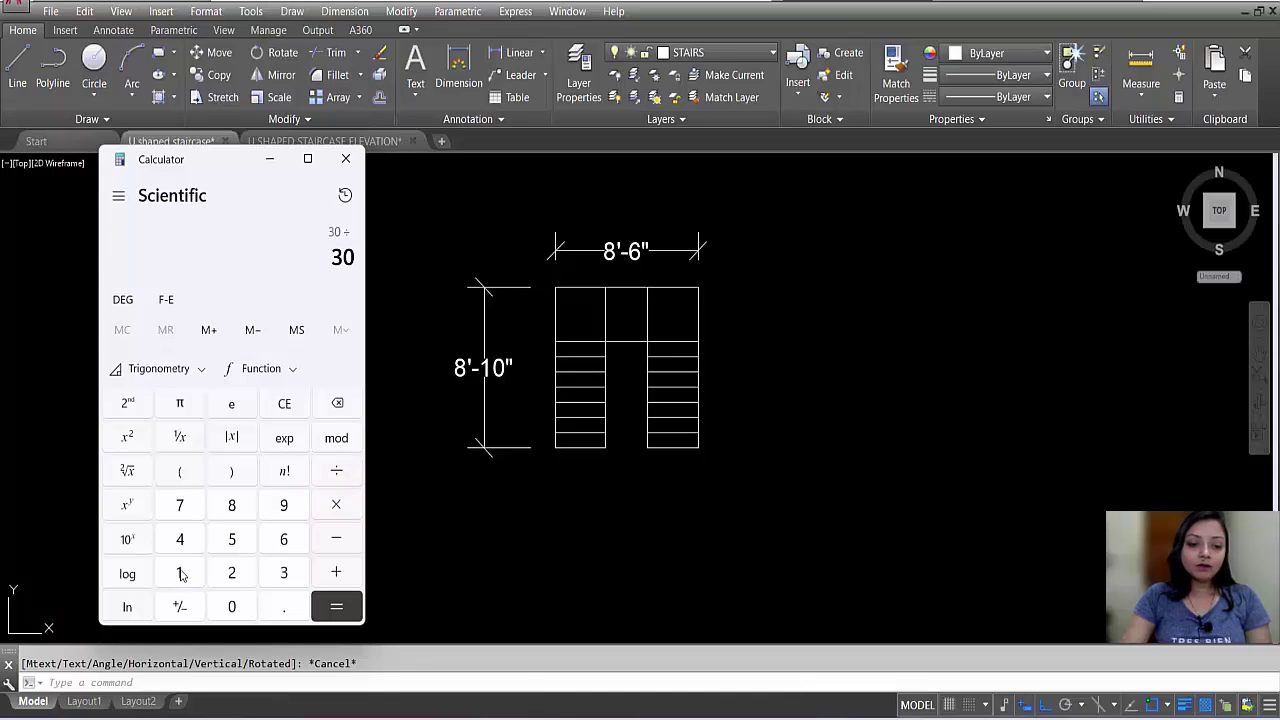
left_click(336, 606)
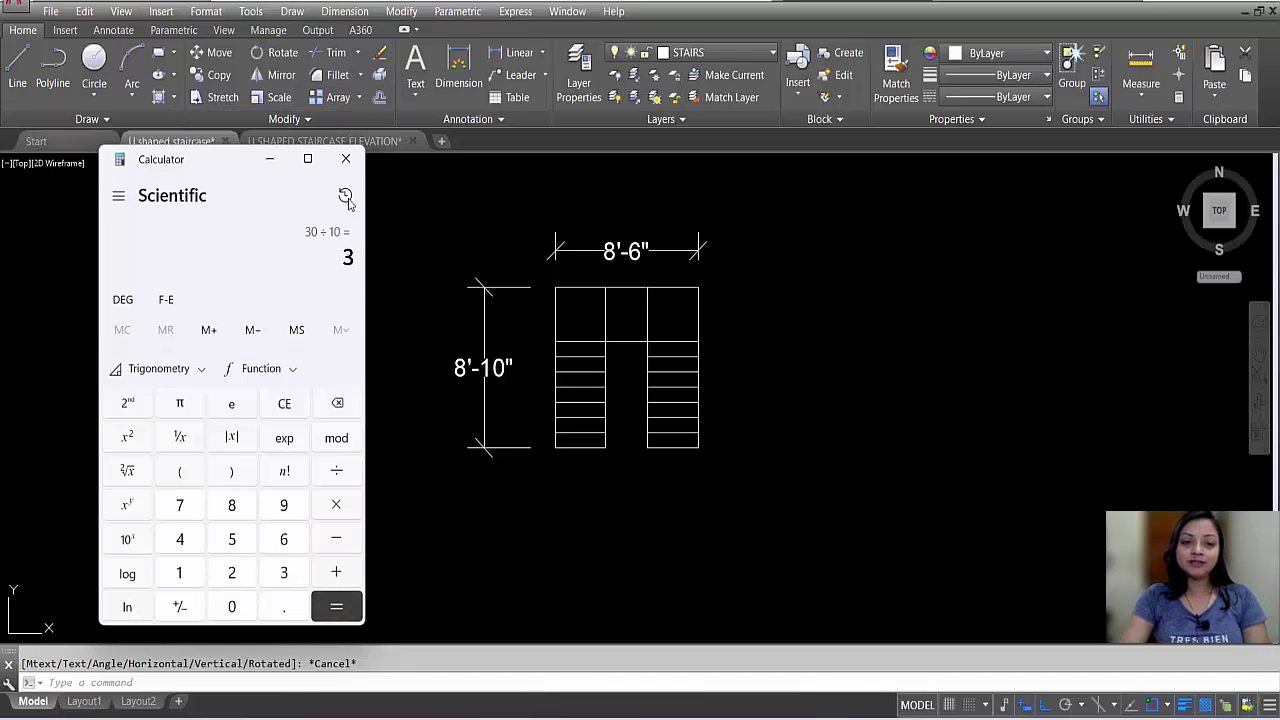
left_click(346, 160)
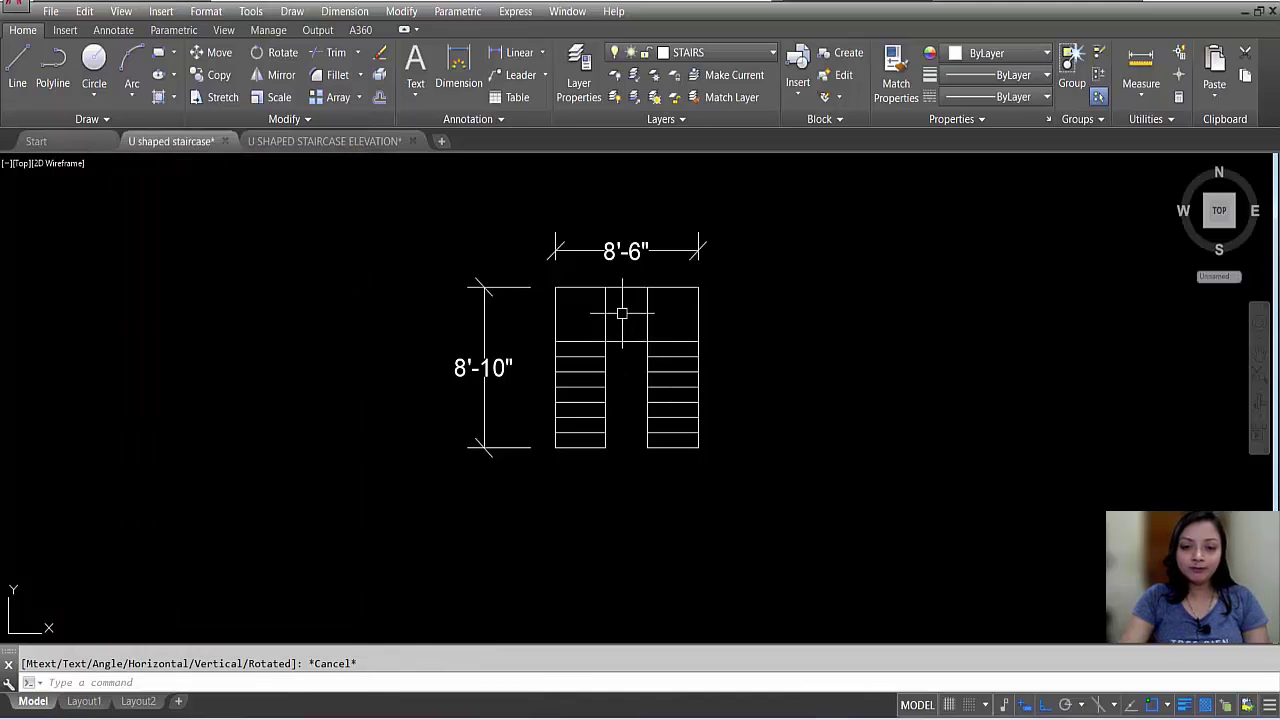
- Offset the right flight's inner vertical line 10" to the left twice to divide the intermediate flight into three treads
type("o")
key("Return")
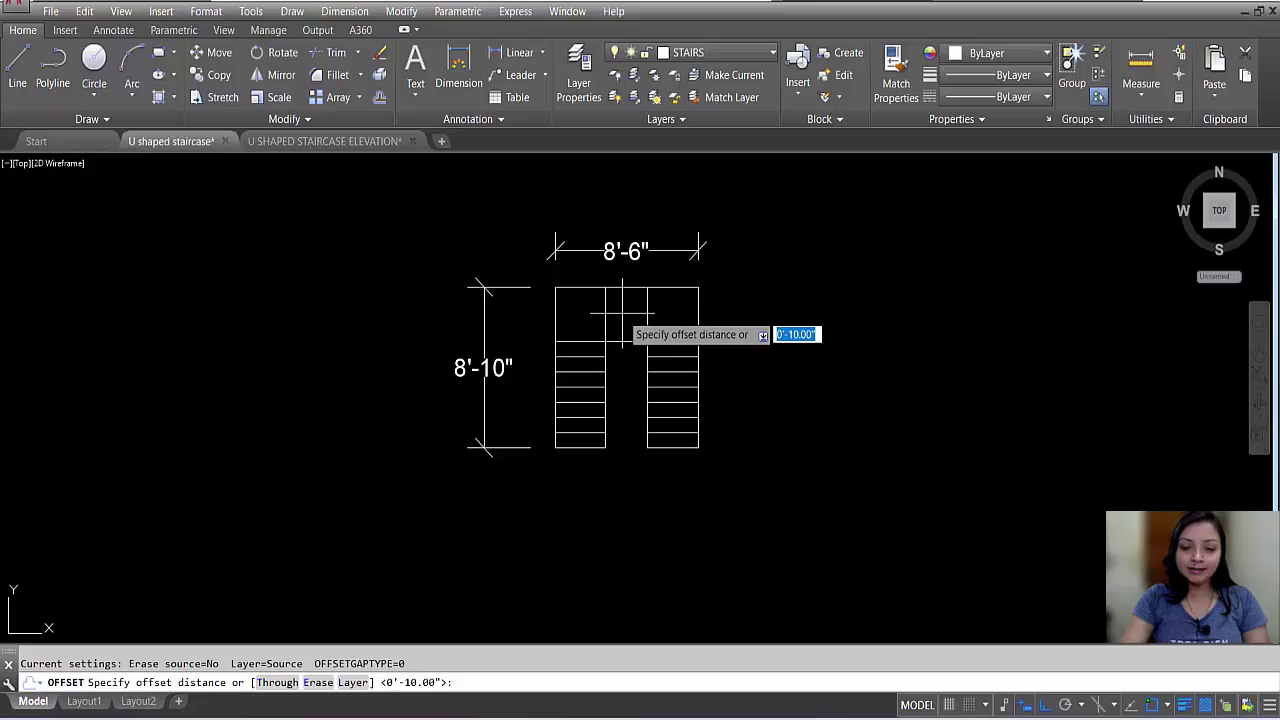
key("Return")
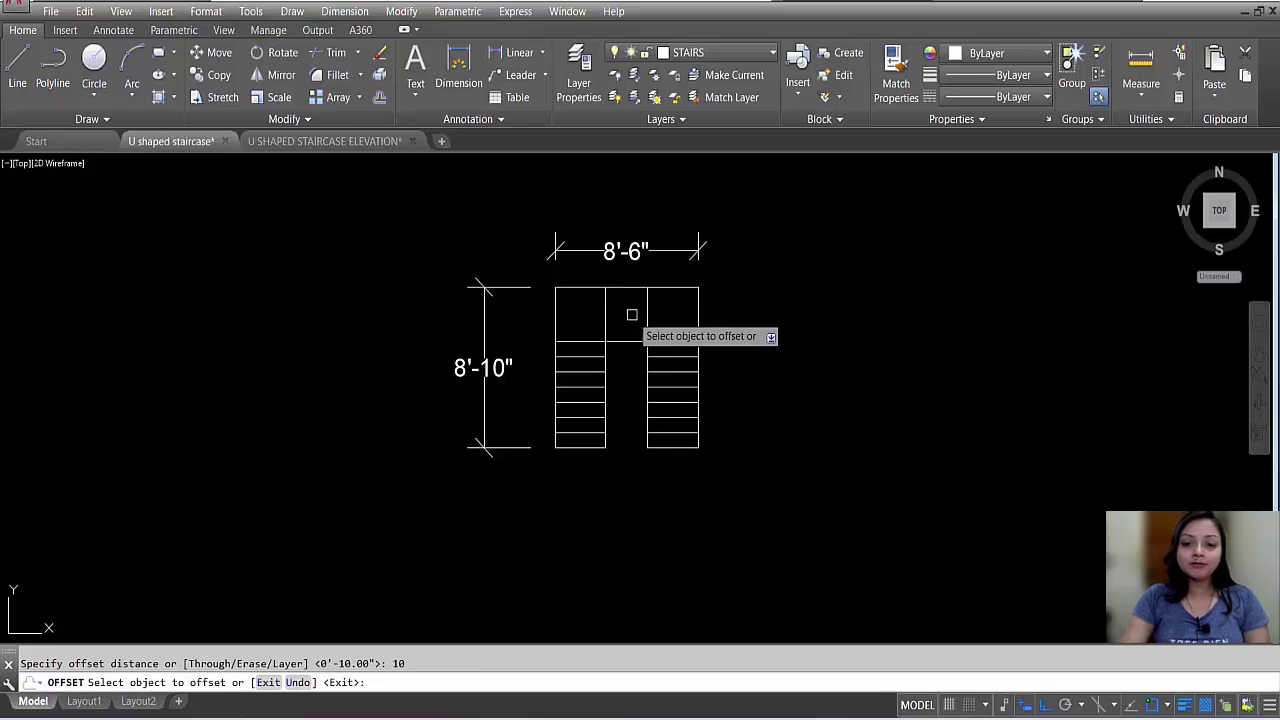
scroll(646, 324, "up", 4)
left_click(655, 317)
left_click(625, 316)
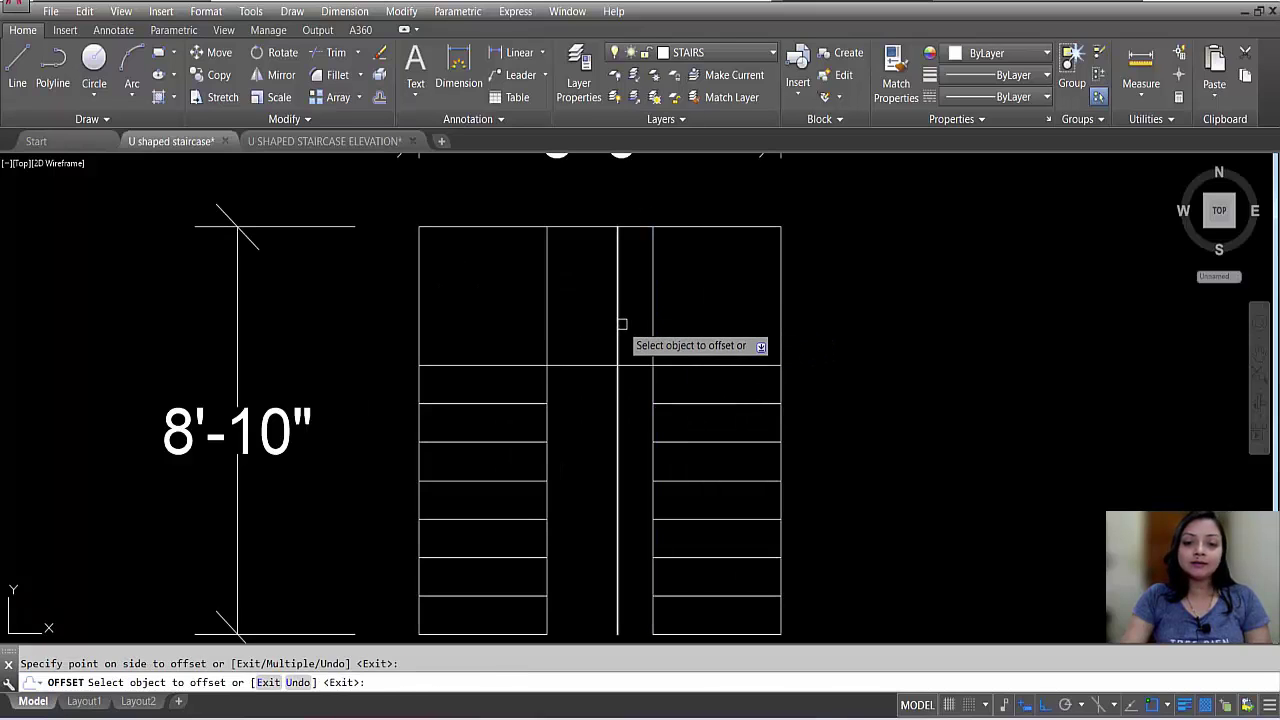
left_click(617, 322)
left_click(582, 336)
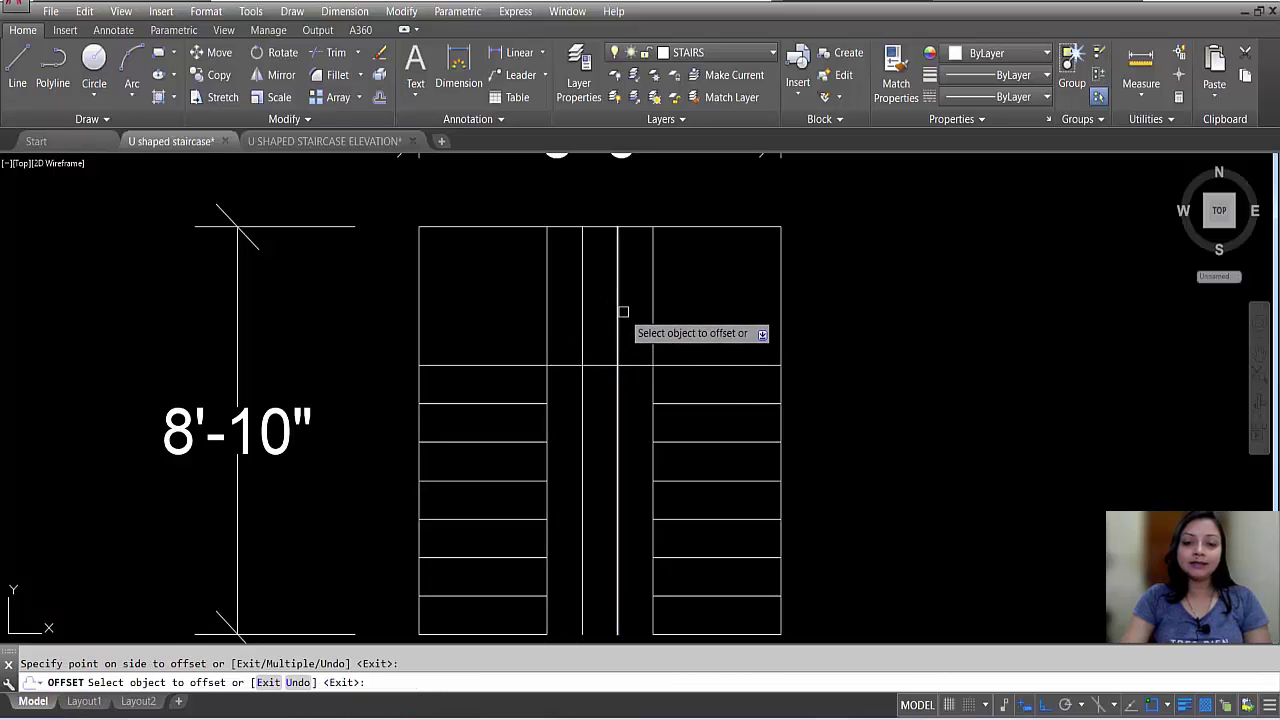
key("Escape")
- Measure the width of the intermediate flight's leftmost tread along the top edge
left_click(519, 52)
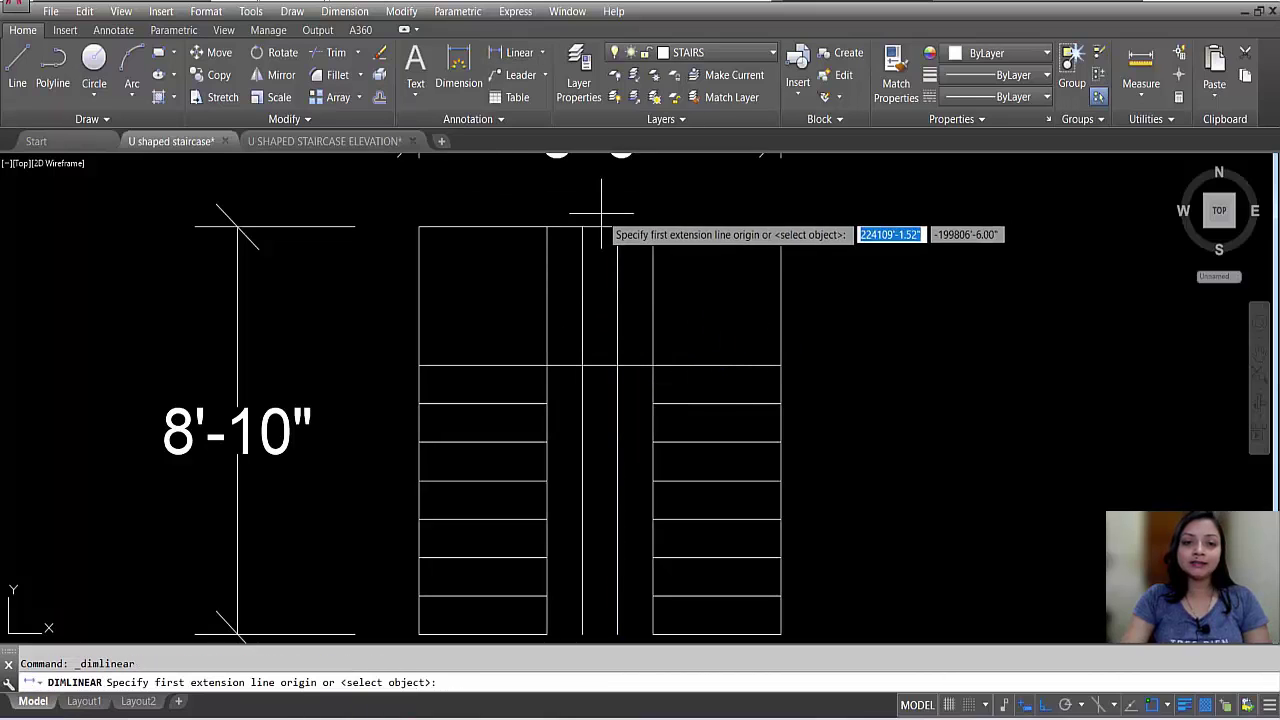
left_click(547, 227)
left_click(582, 227)
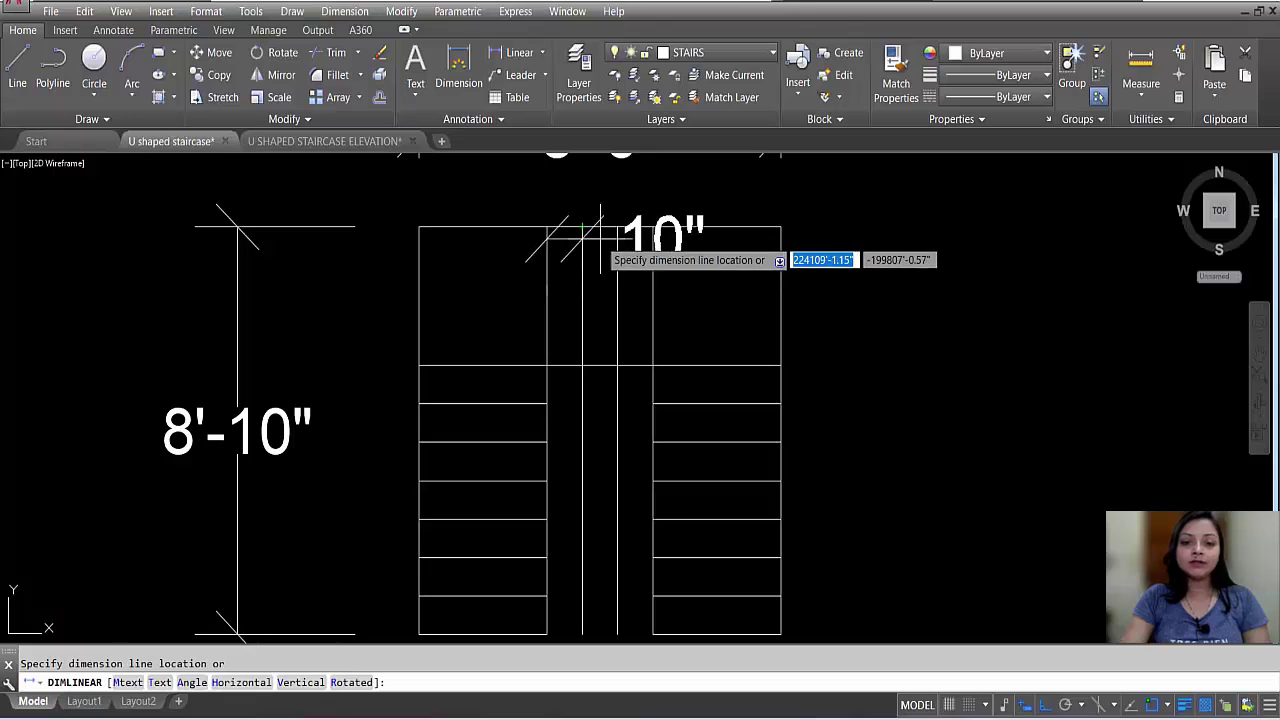
key("Escape")
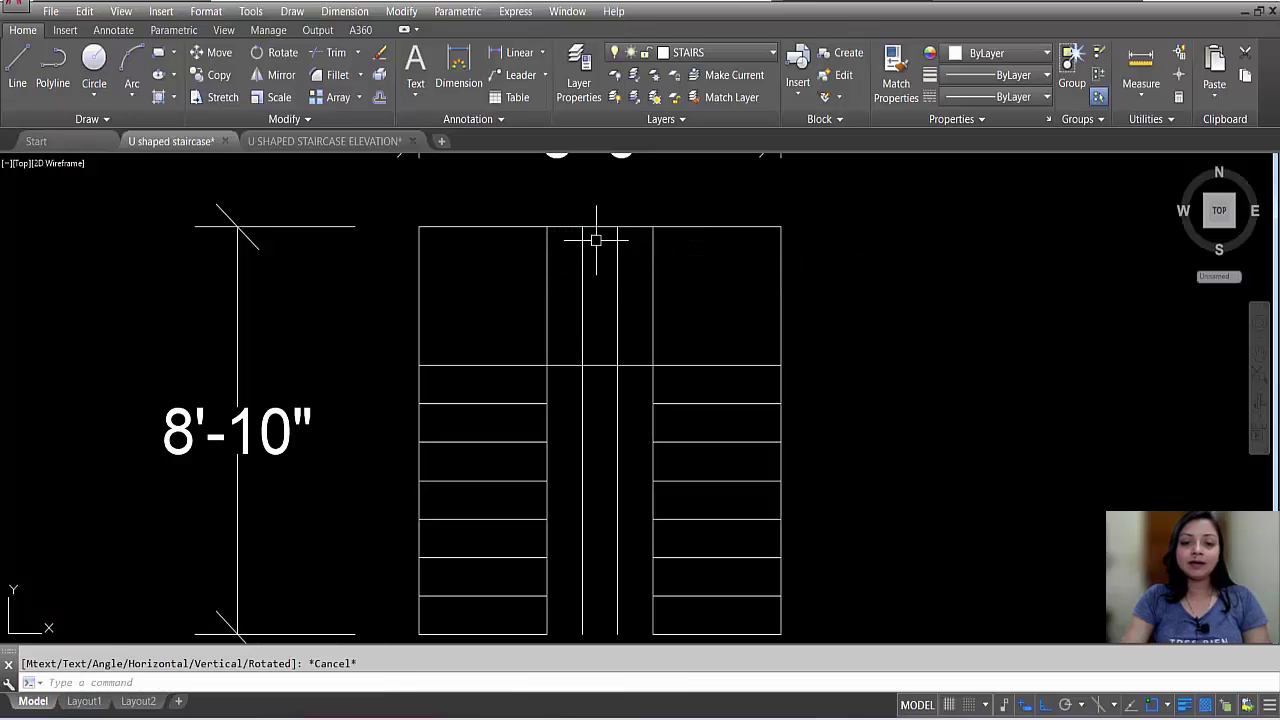
- Trim the two intermediate tread lines below the horizontal landing line, using that line as the cutting edge
type("tr")
key("Return")
left_click(607, 367)
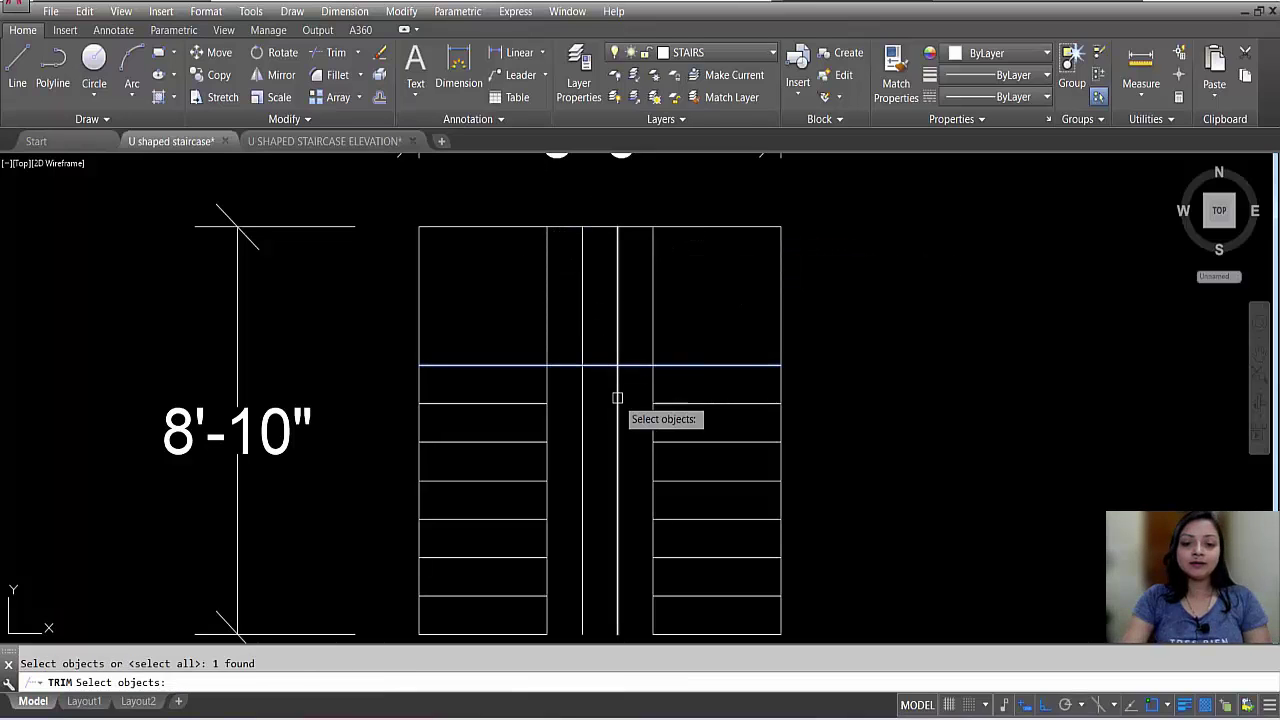
key("Return")
left_click(622, 392)
left_click(577, 410)
scroll(621, 300, "down", 3)
key("Escape")
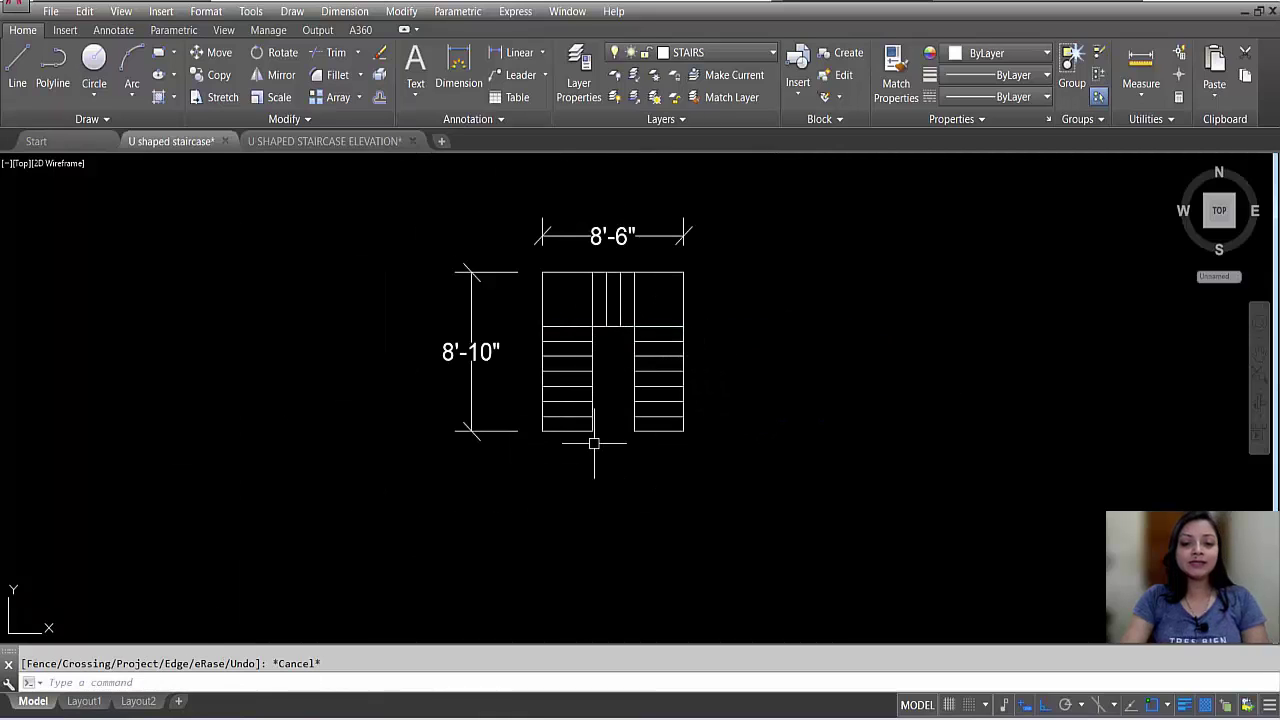
- Review the completed plan against the listed staircase values and save the drawing
scroll(586, 422, "up", 2)
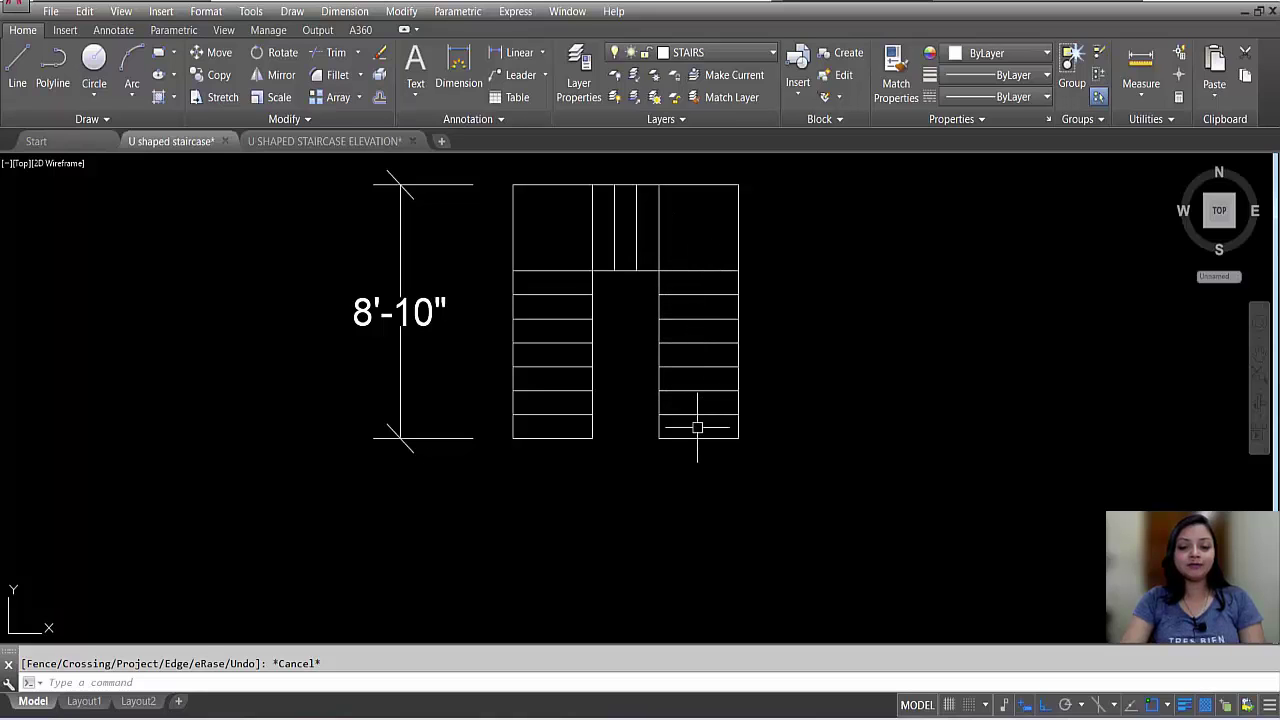
scroll(700, 438, "down", 5)
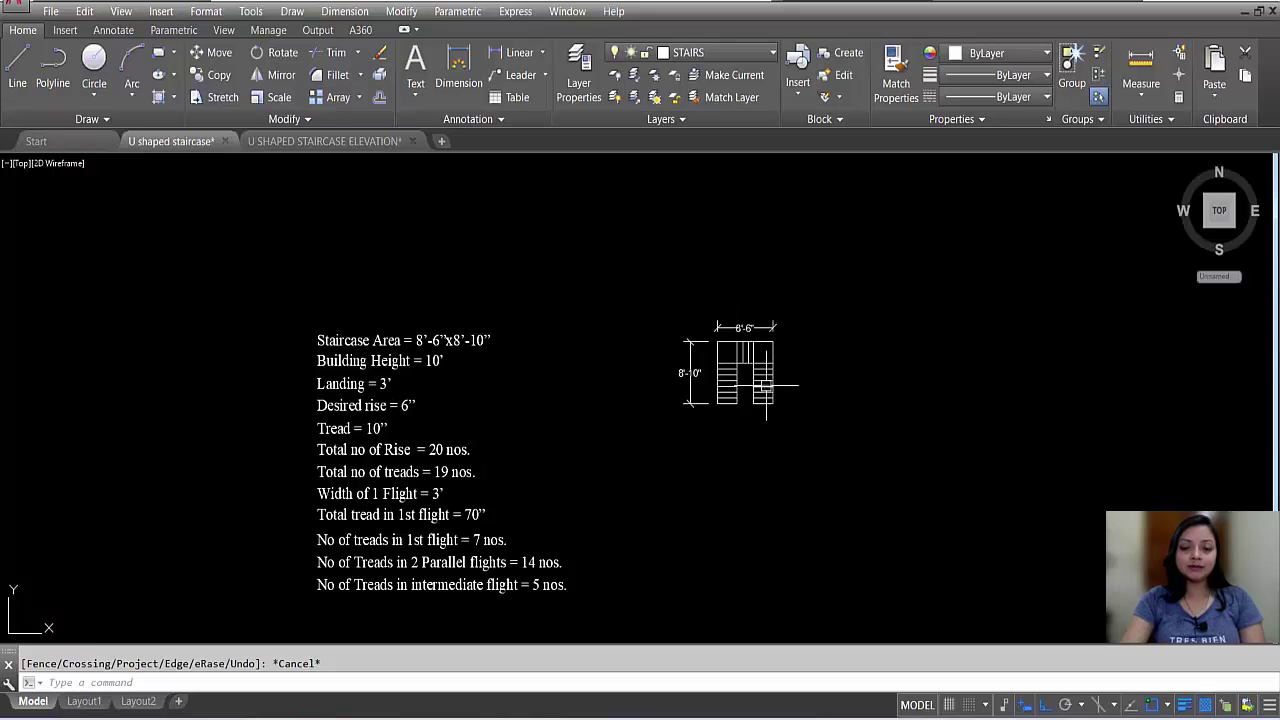
scroll(781, 358, "up", 2)
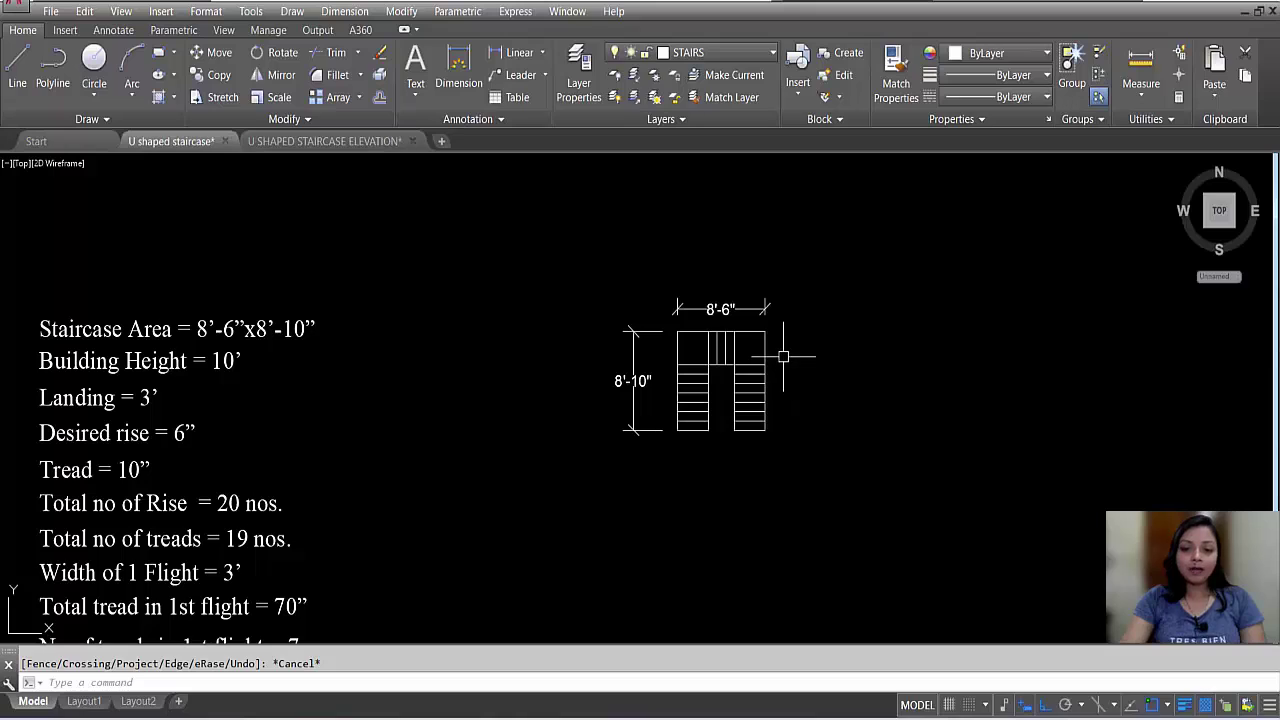
scroll(783, 356, "up", 4)
key("ctrl+s")
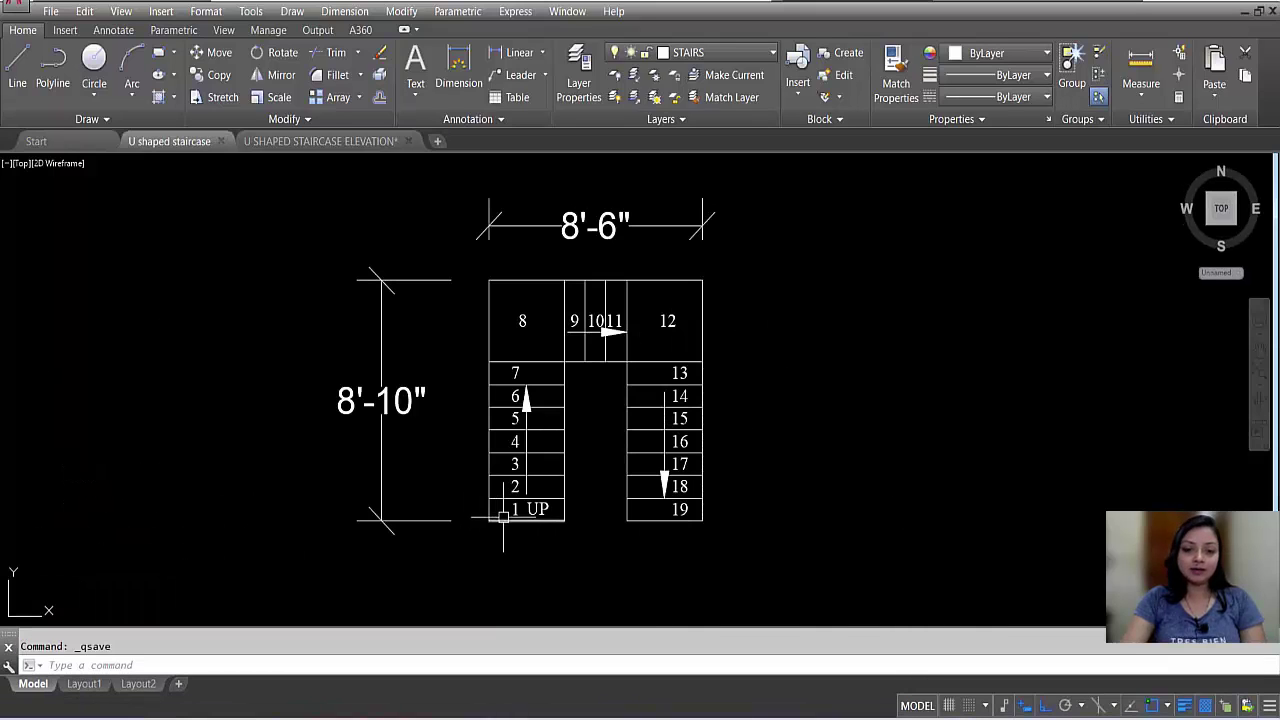
- Examine the numbered treads and direction arrows of all three flights against the listed rise and tread counts
scroll(487, 466, "up", 2)
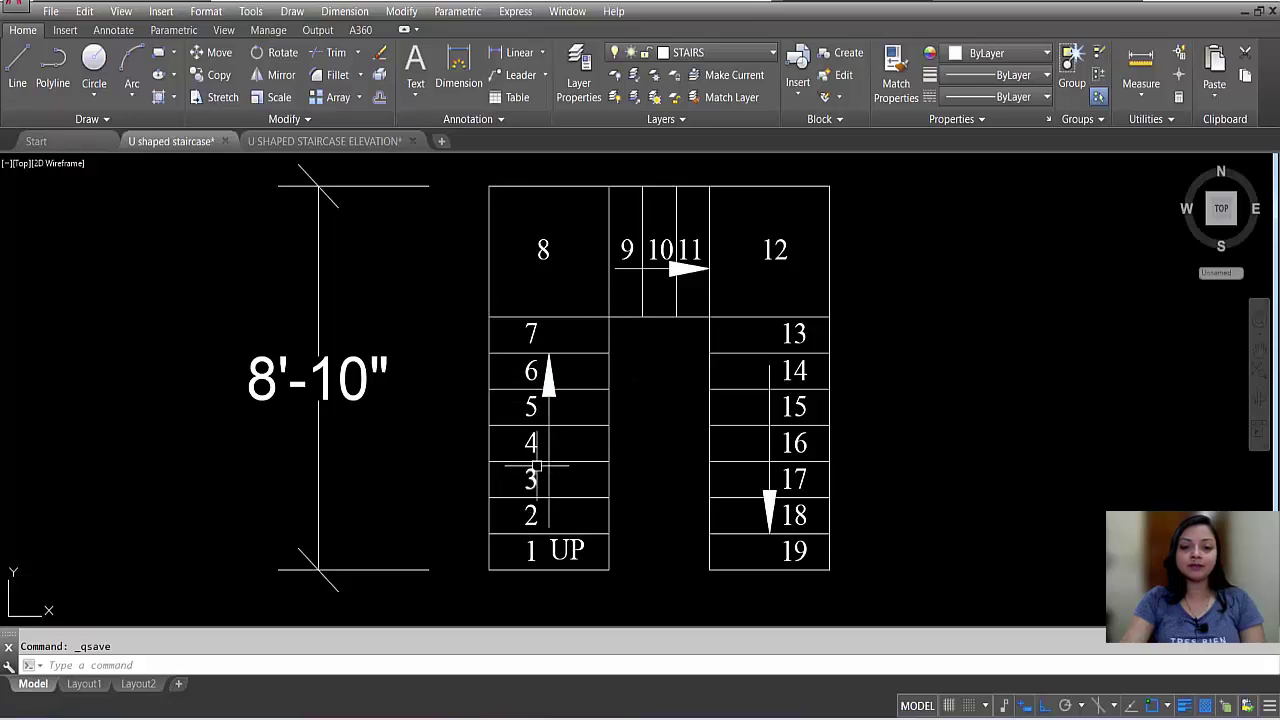
scroll(590, 253, "down", 3)
scroll(417, 325, "down", 2)
scroll(290, 457, "up", 2)
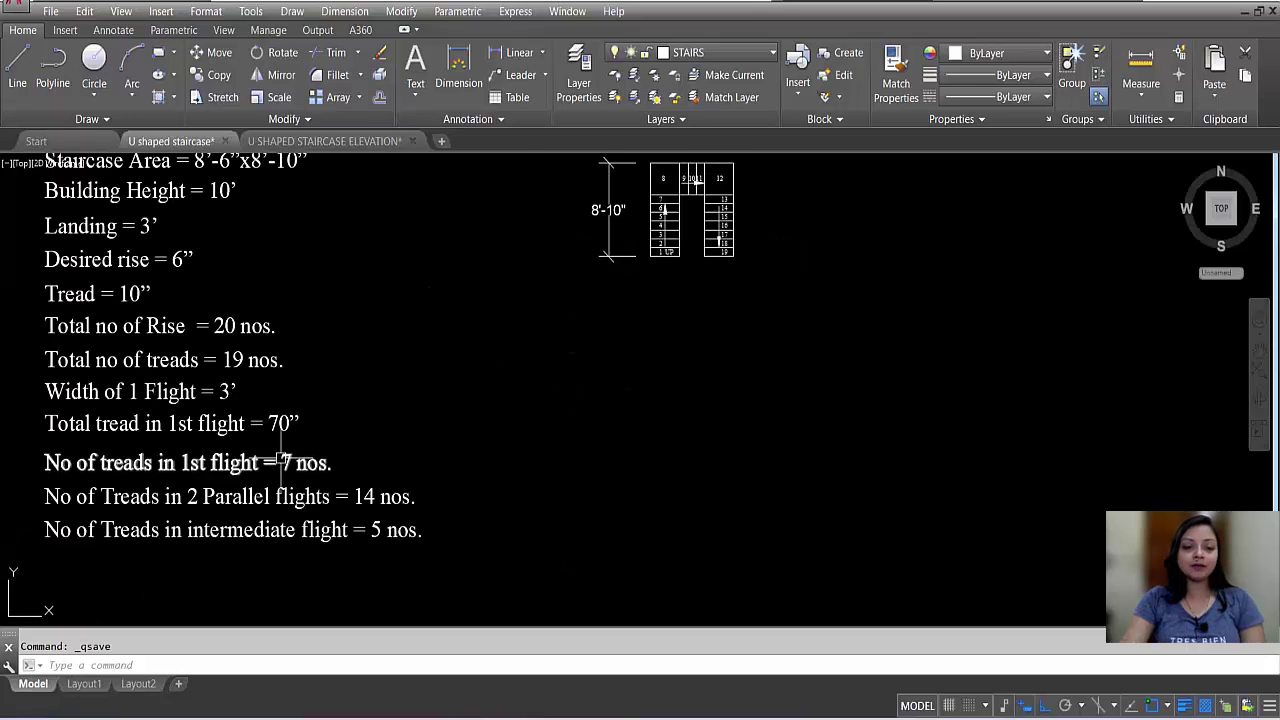
scroll(340, 475, "down", 2)
scroll(545, 318, "up", 4)
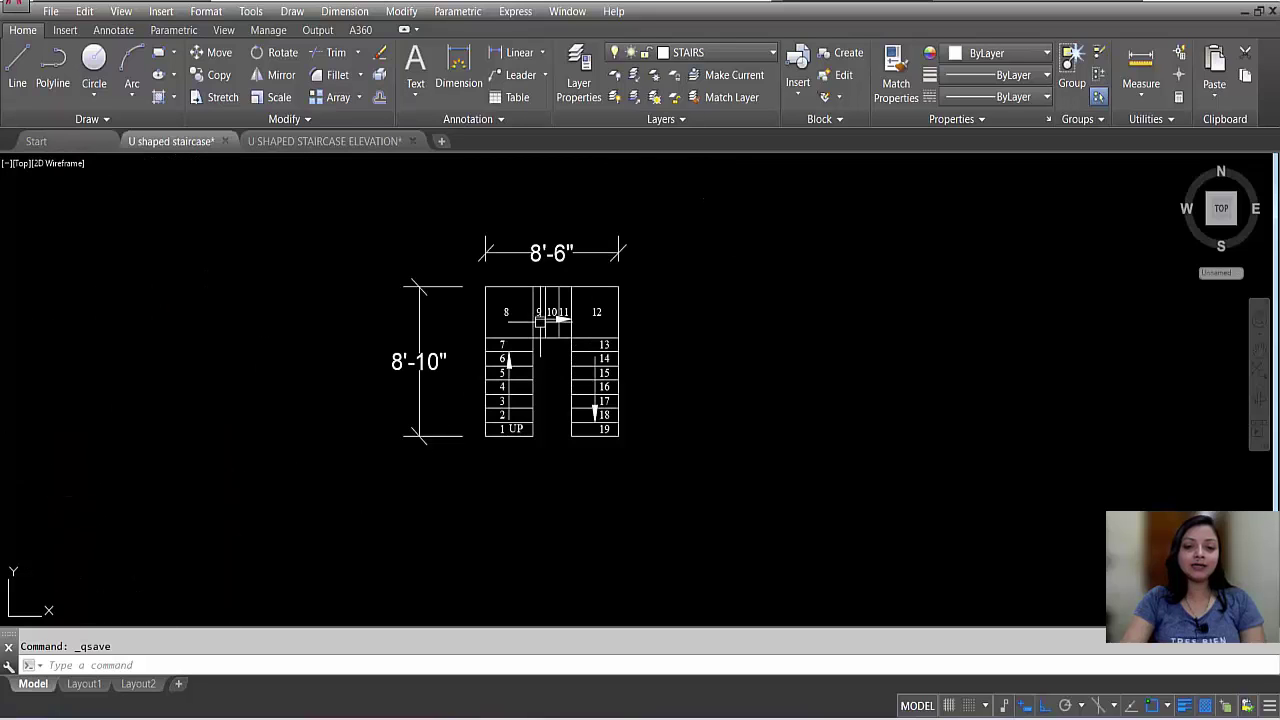
scroll(514, 321, "up", 2)
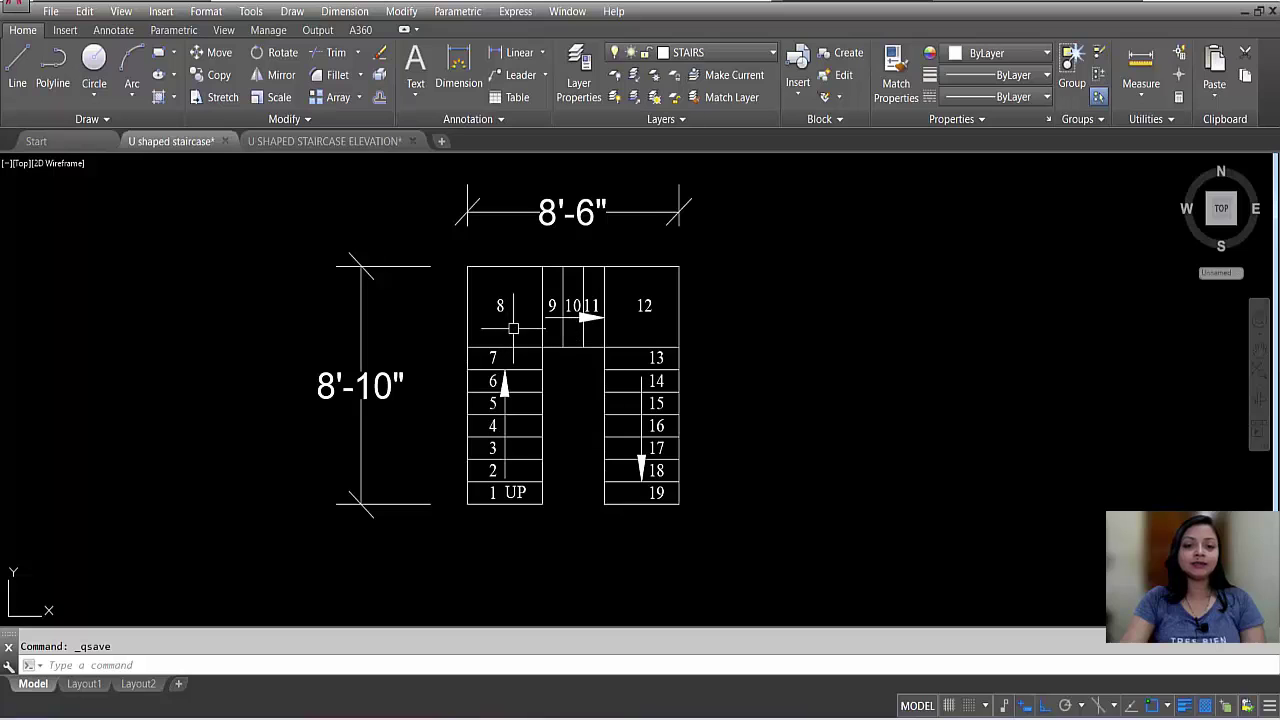
scroll(597, 322, "down", 5)
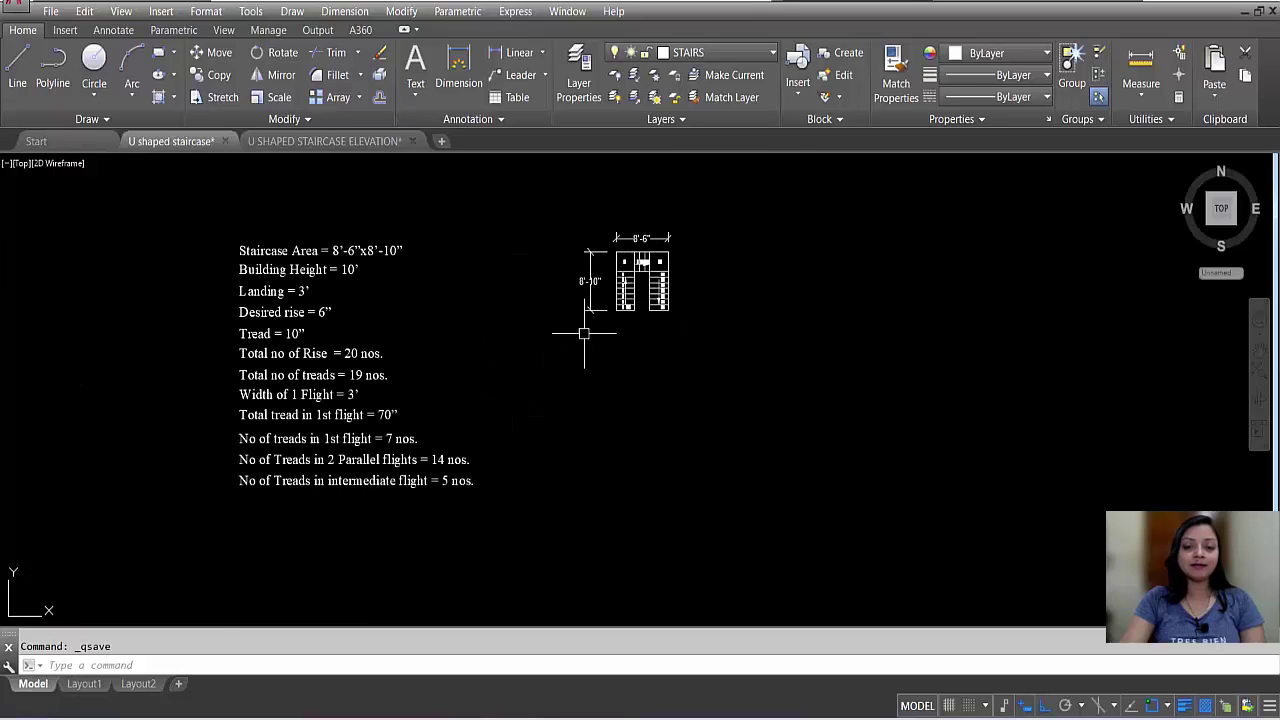
scroll(438, 481, "up", 3)
scroll(471, 497, "down", 3)
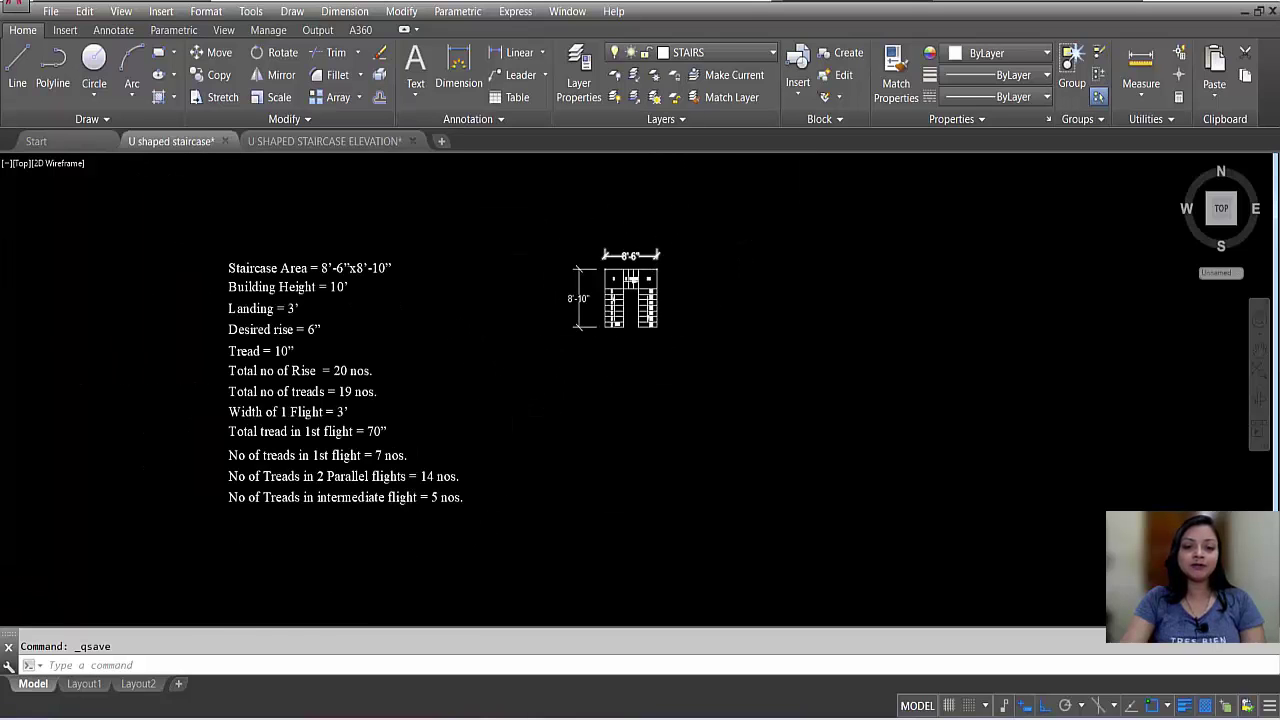
scroll(640, 368, "up", 5)
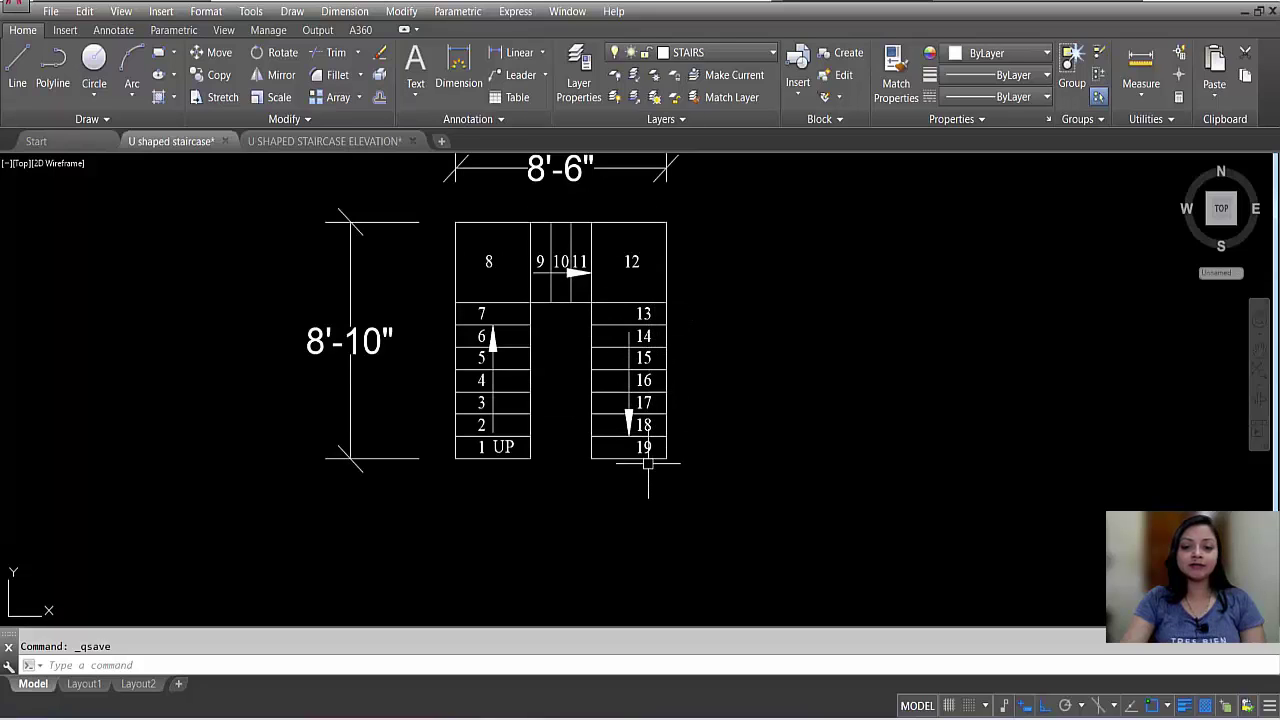
scroll(640, 440, "down", 2)
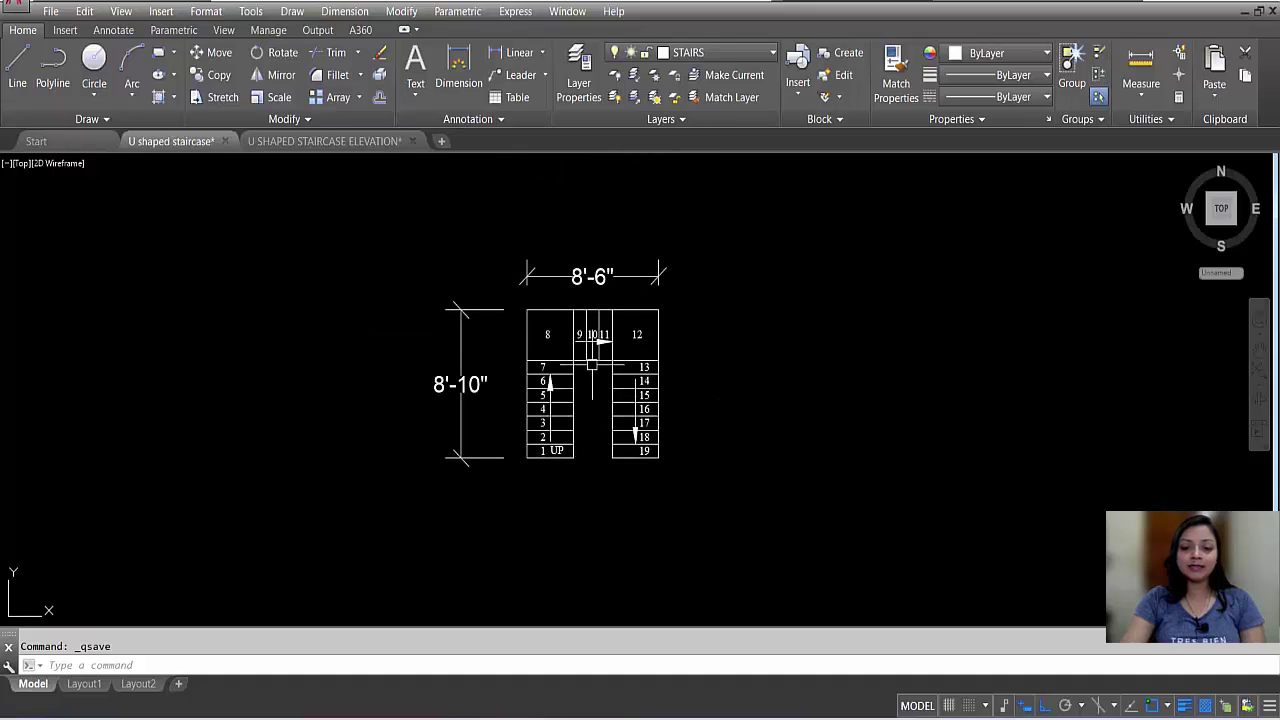
scroll(623, 311, "up", 2)
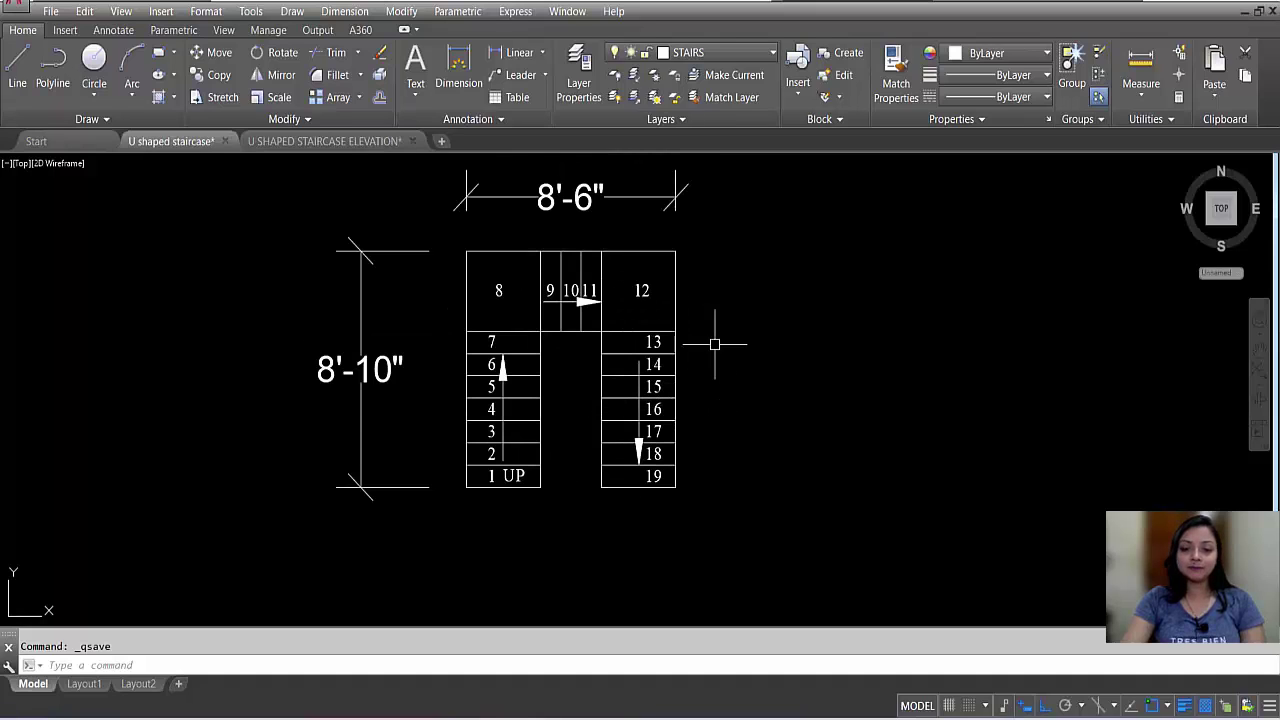
- Measure the width and depth of the landing numbered 8, without placing any dimensions
middle_click_drag(743, 357, 795, 358)
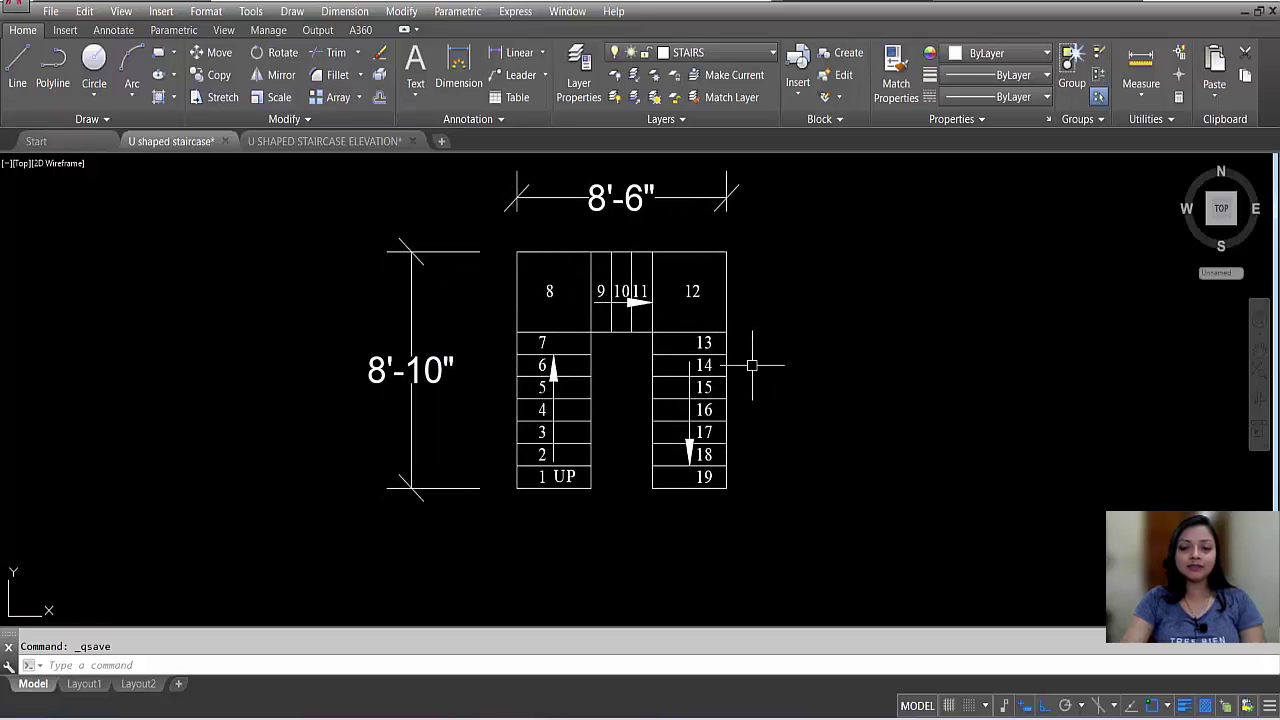
left_click(519, 52)
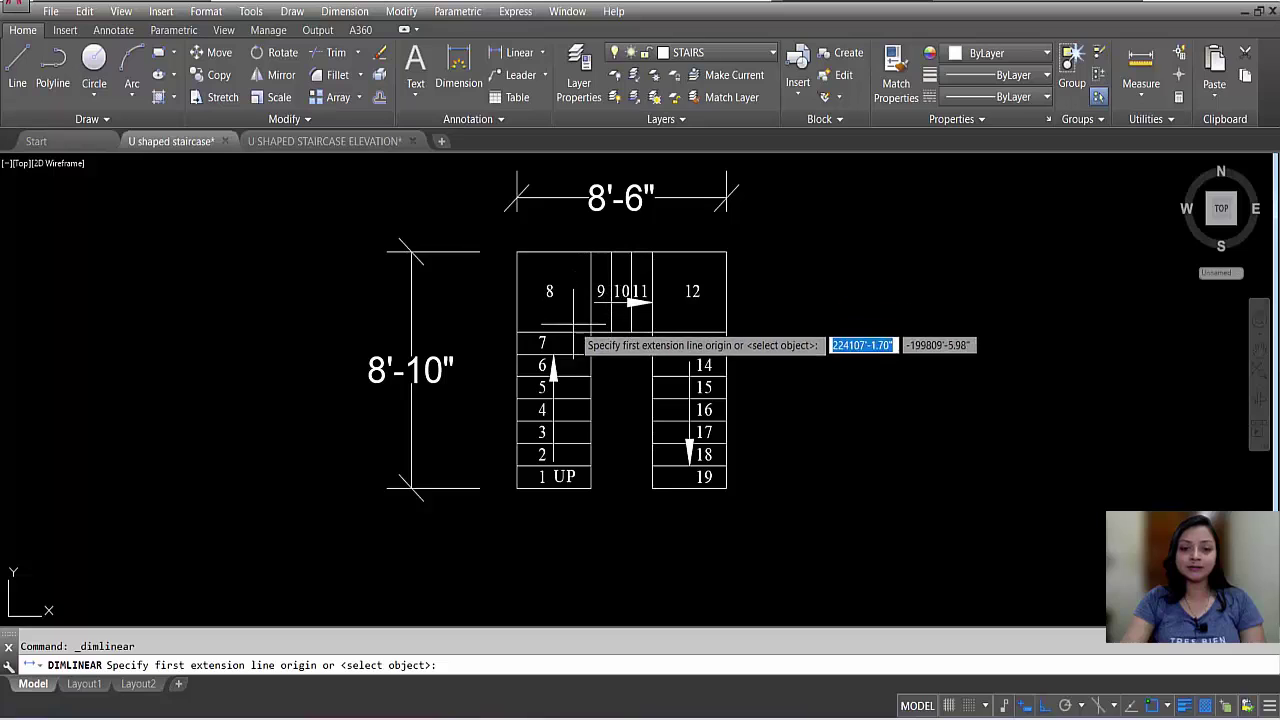
left_click(517, 252)
left_click(591, 252)
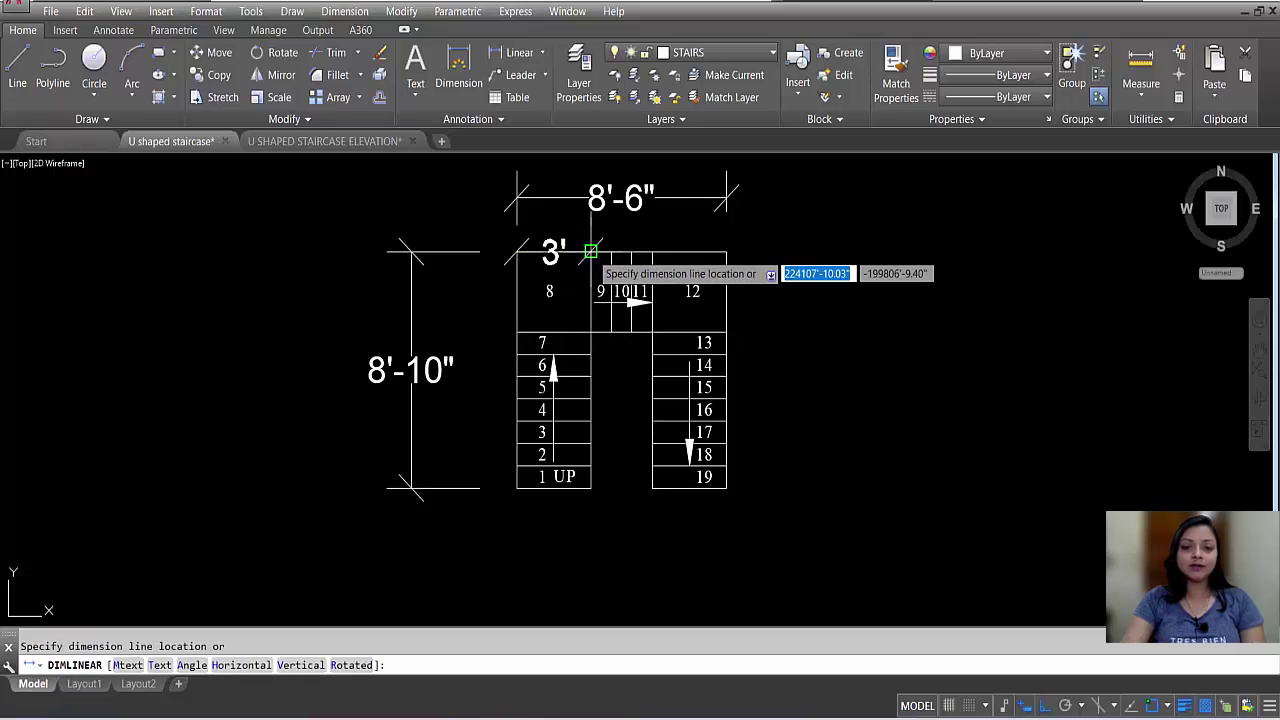
key("Escape")
key("Return")
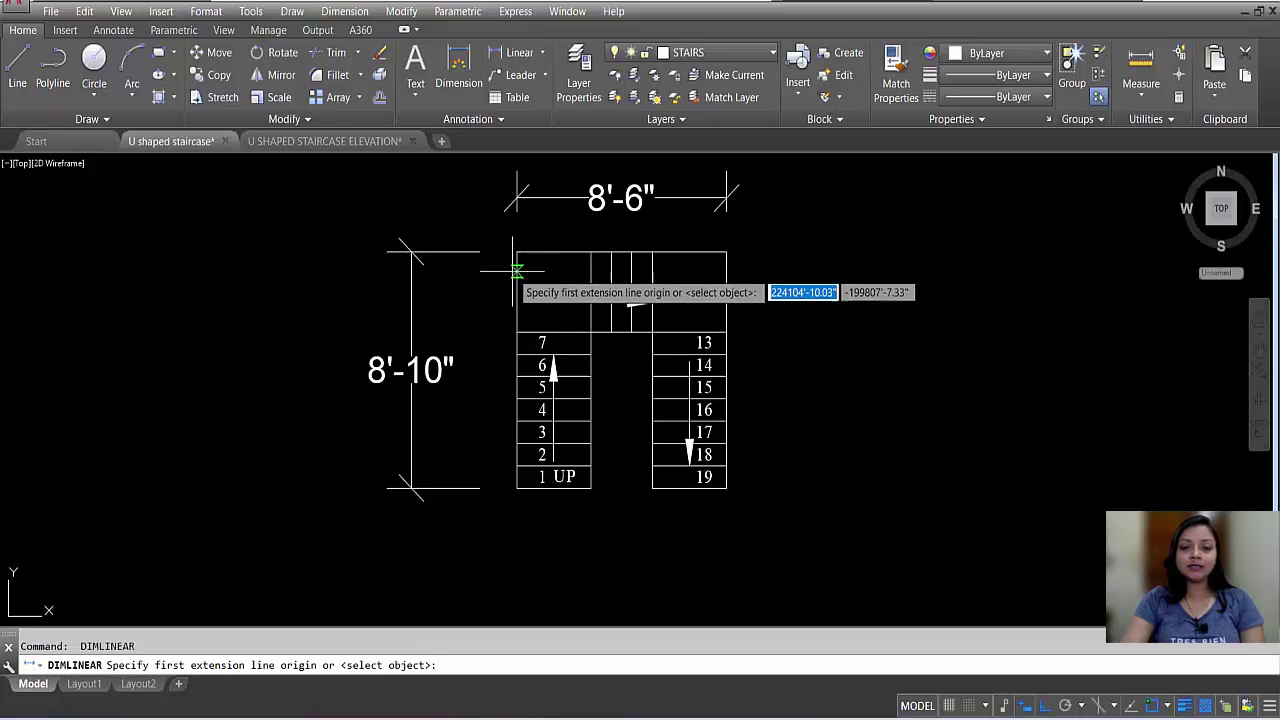
left_click(517, 252)
left_click(517, 332)
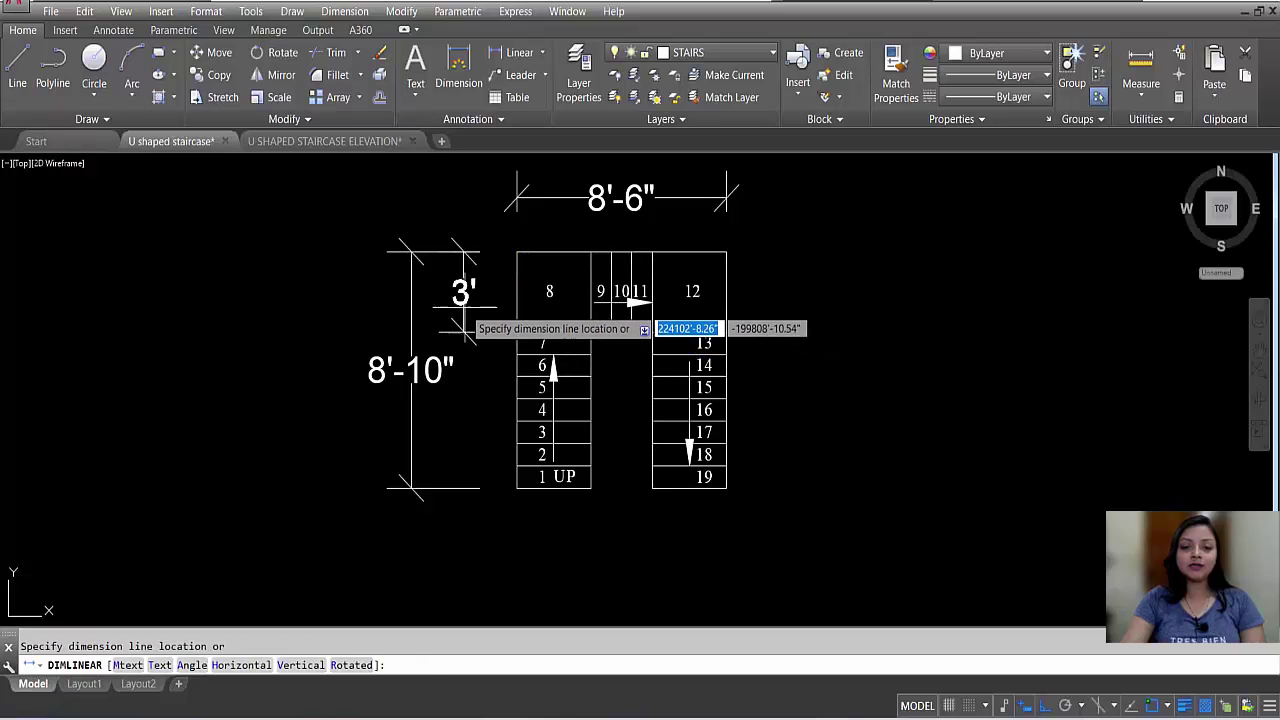
key("Escape")
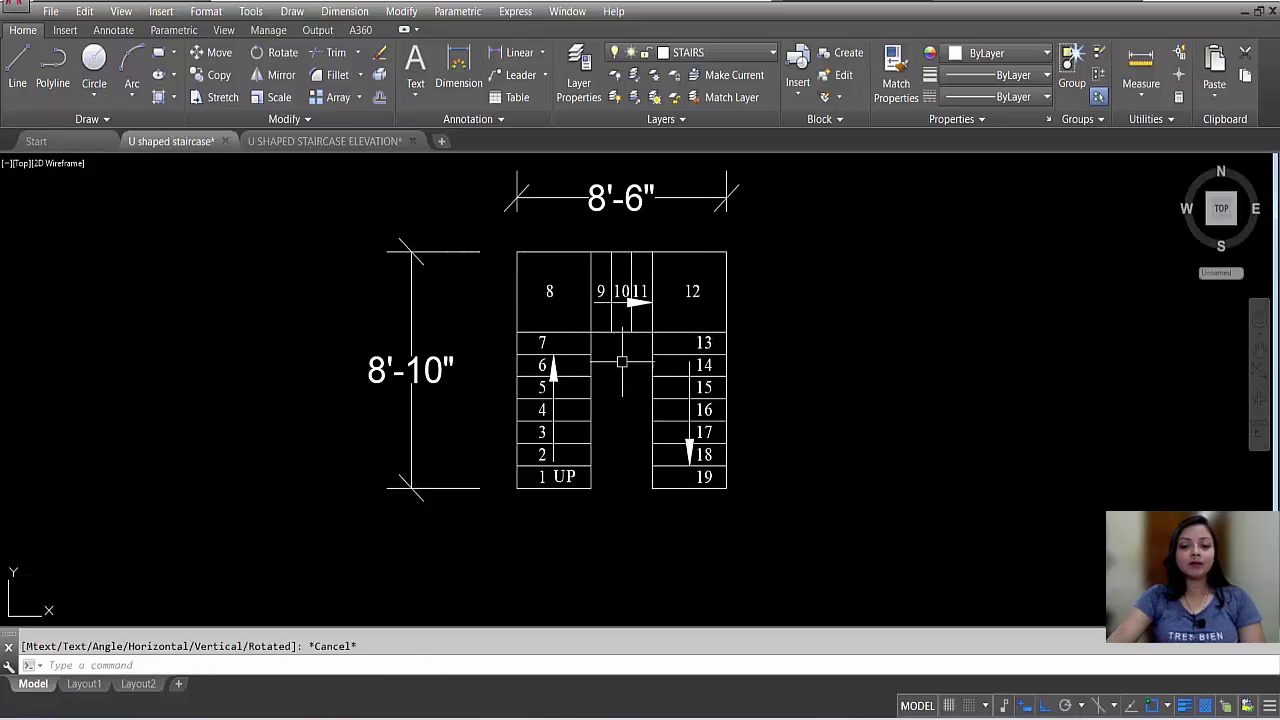
- Measure the intermediate flight's length along its lower edge and the width of the landing numbered 12
key("Return")
left_click(591, 332)
left_click(652, 332)
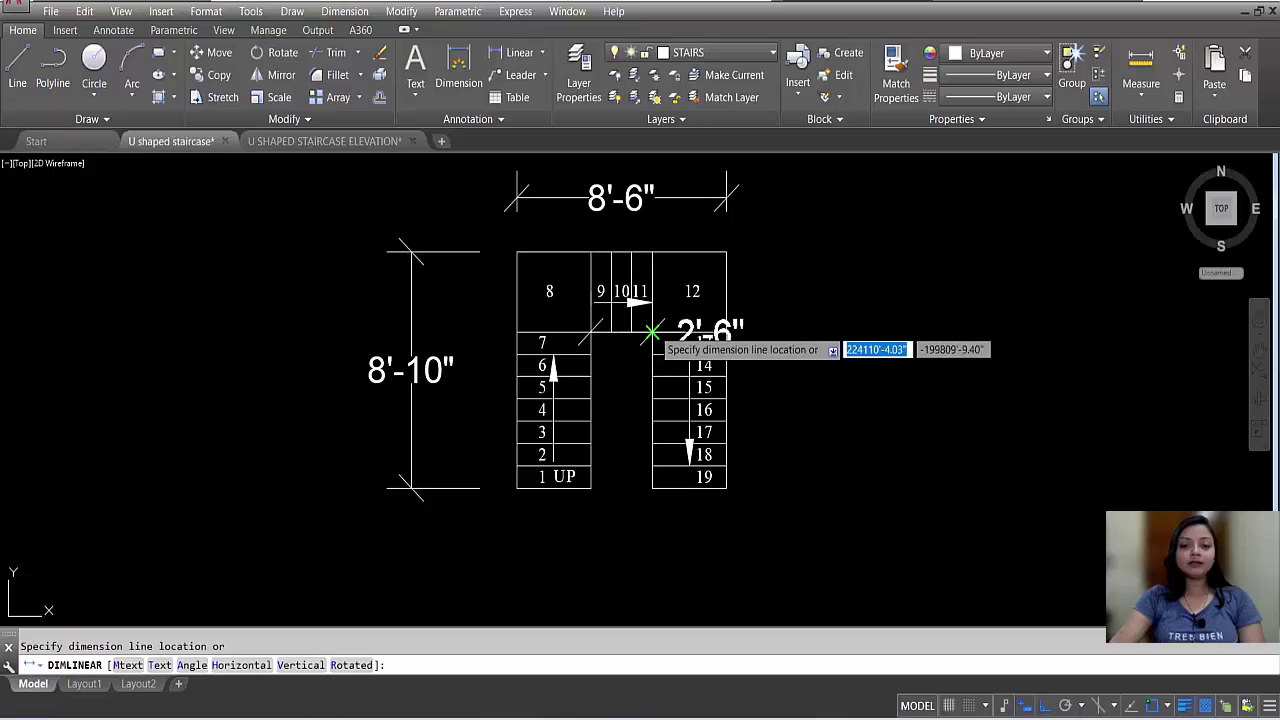
key("Escape")
key("Return")
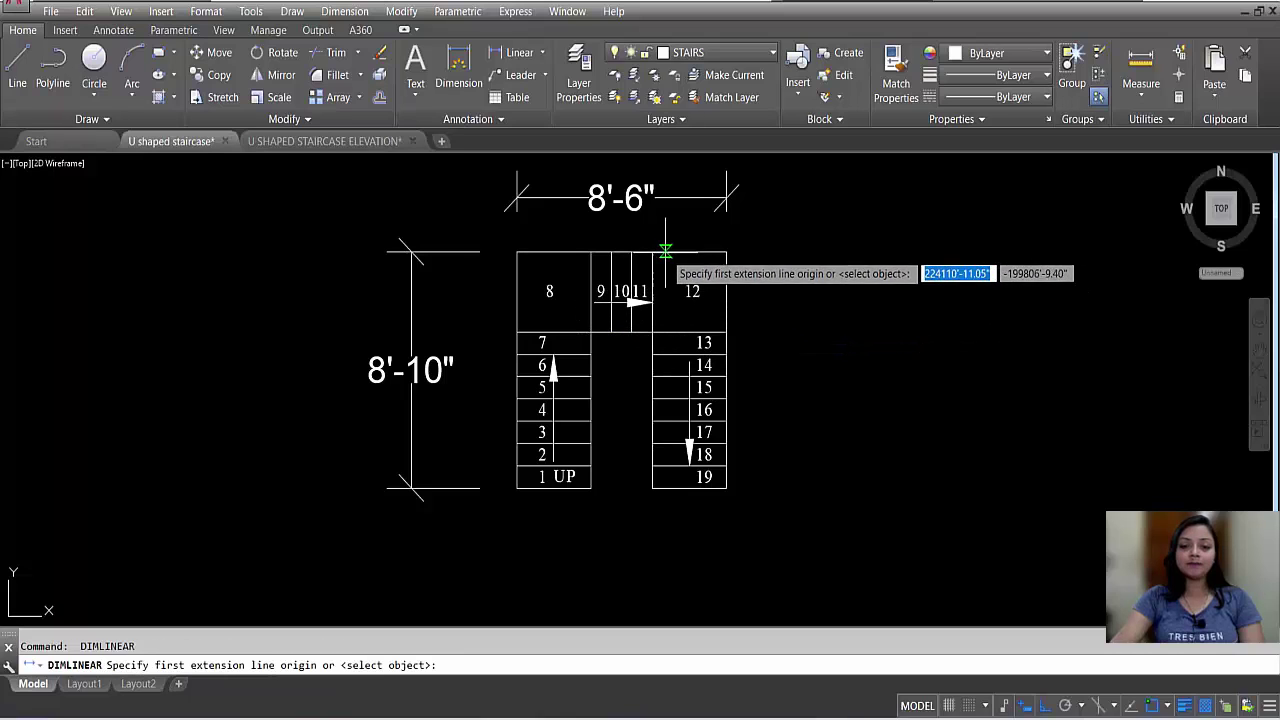
left_click(652, 252)
left_click(726, 252)
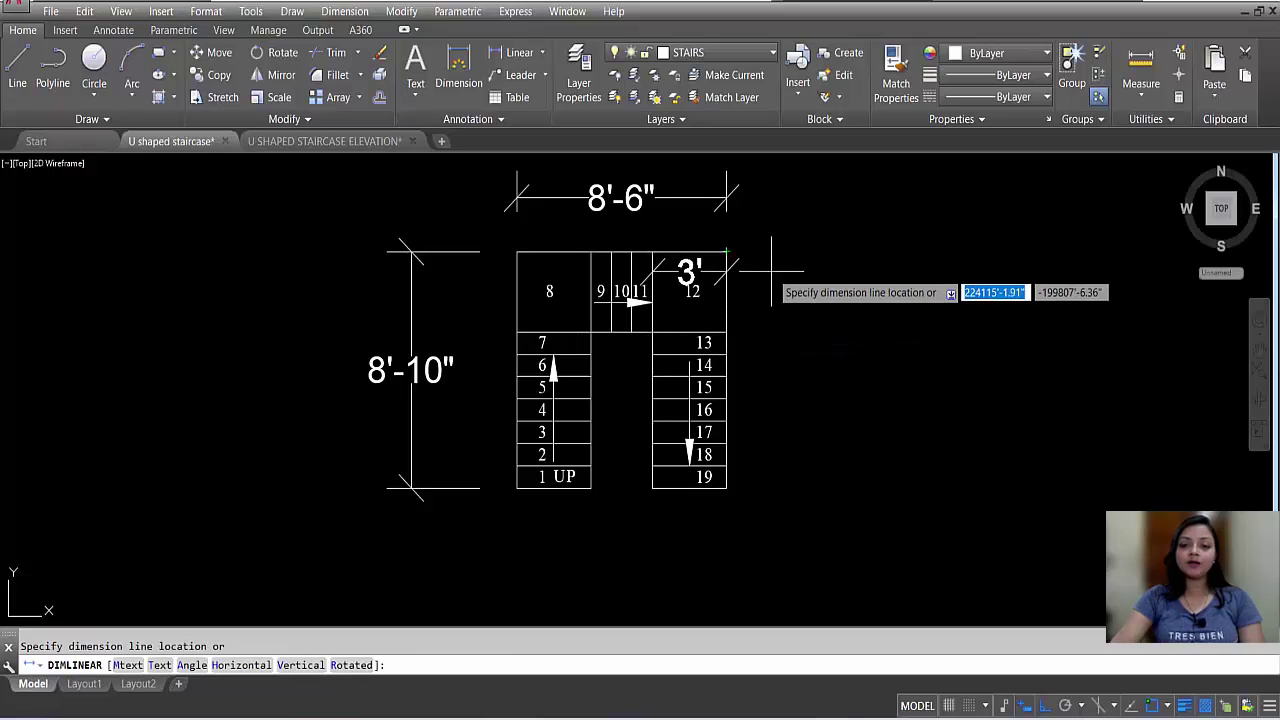
key("Escape")
- Measure the length of the flight numbered 13 to 19 along its inner edge
key("Return")
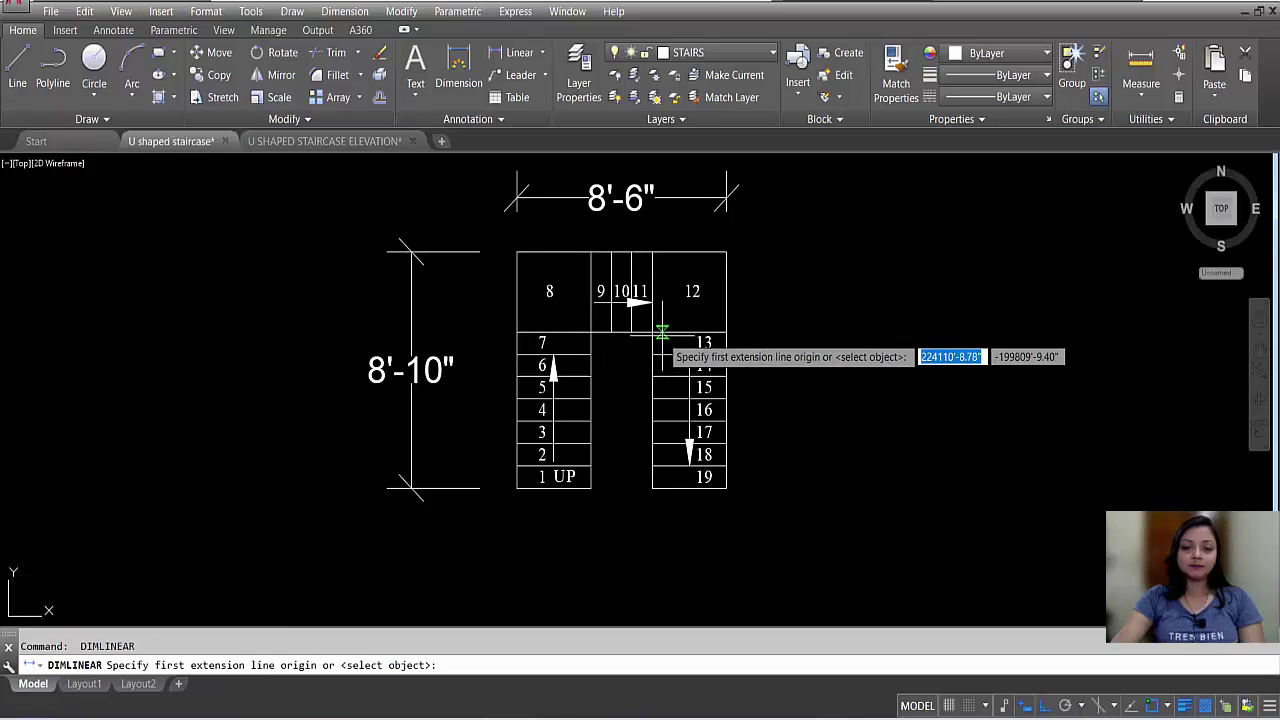
left_click(652, 331)
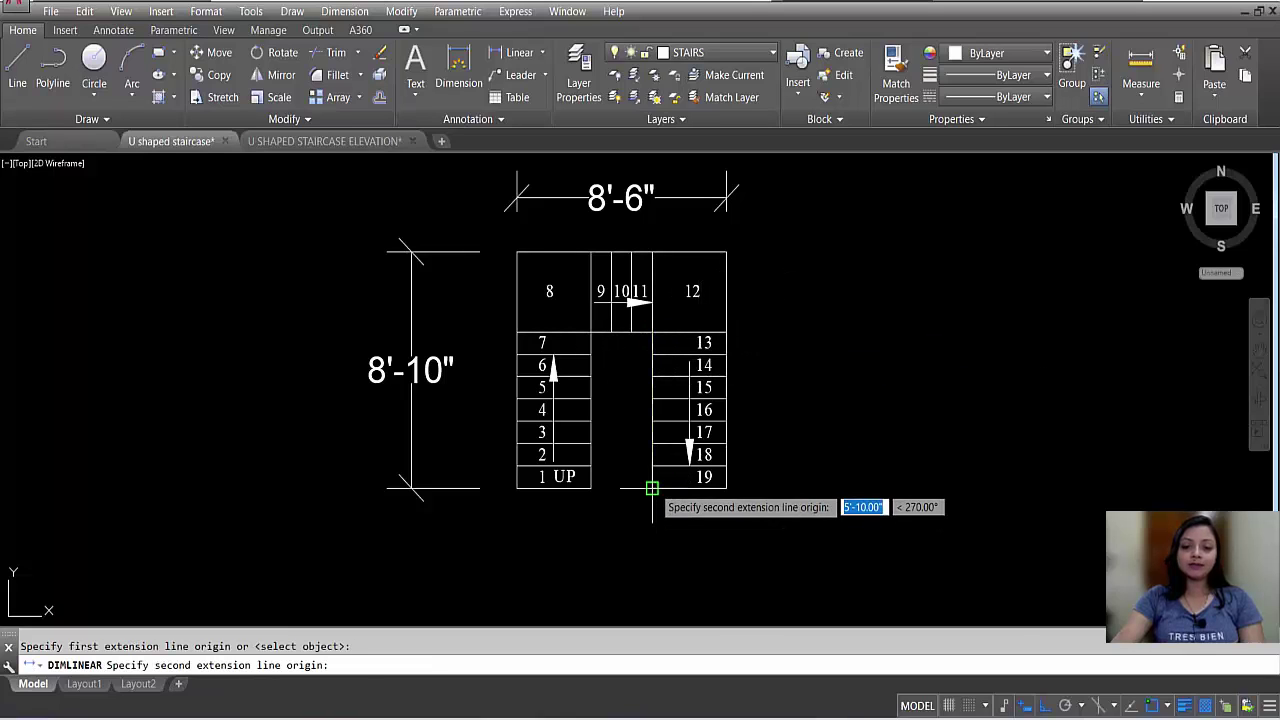
left_click(652, 488)
key("Escape")
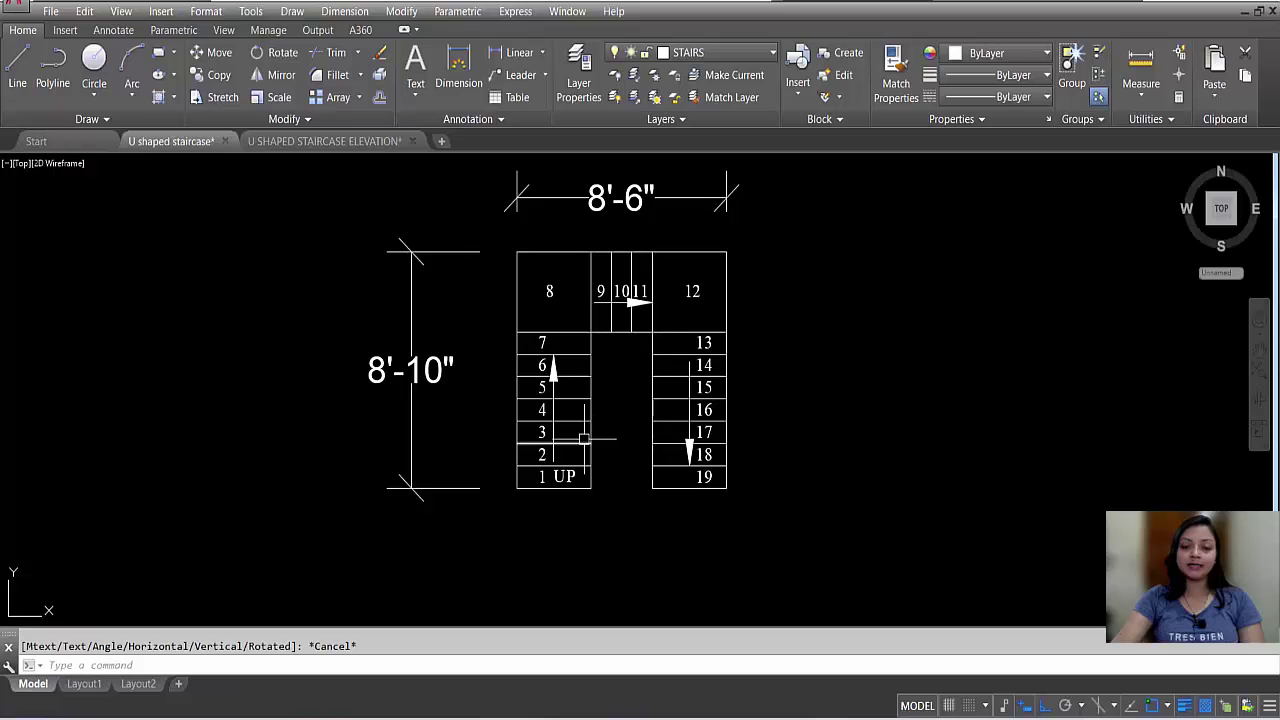
- Measure the widths of the first and last flights along their bottom edges at treads 1 and 19
right_click(586, 448)
left_click(612, 466)
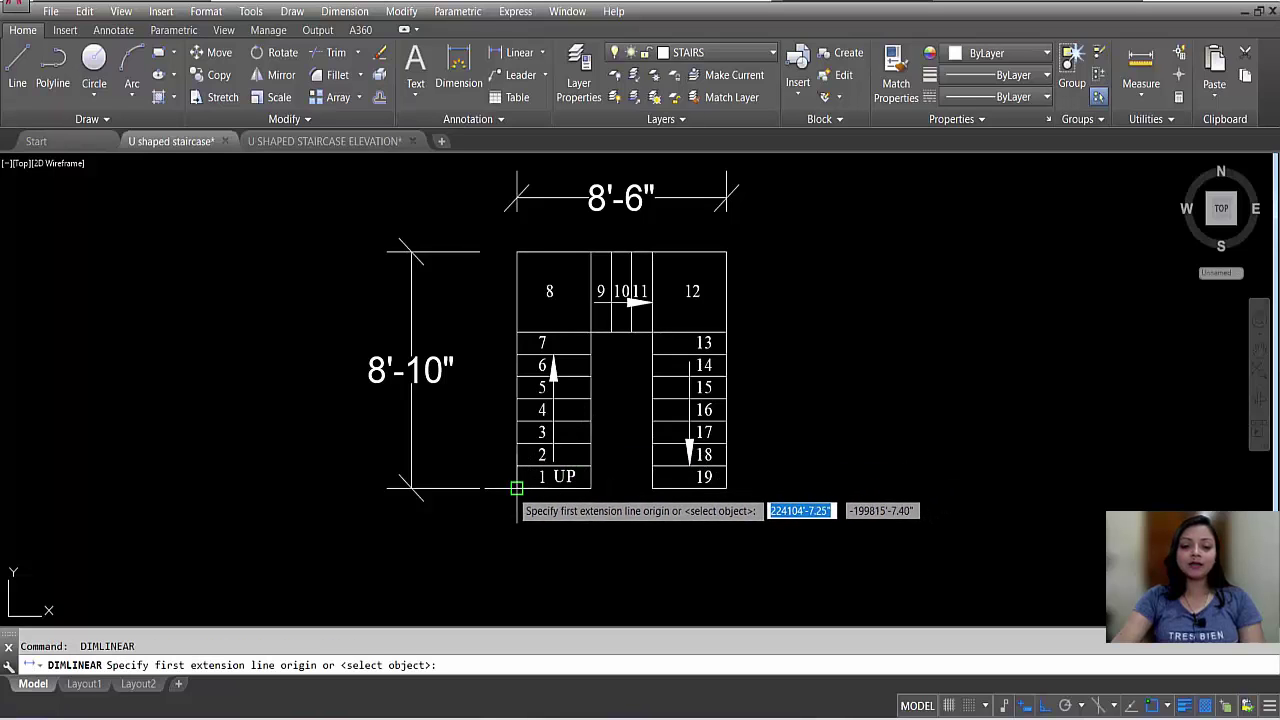
left_click(516, 488)
left_click(591, 488)
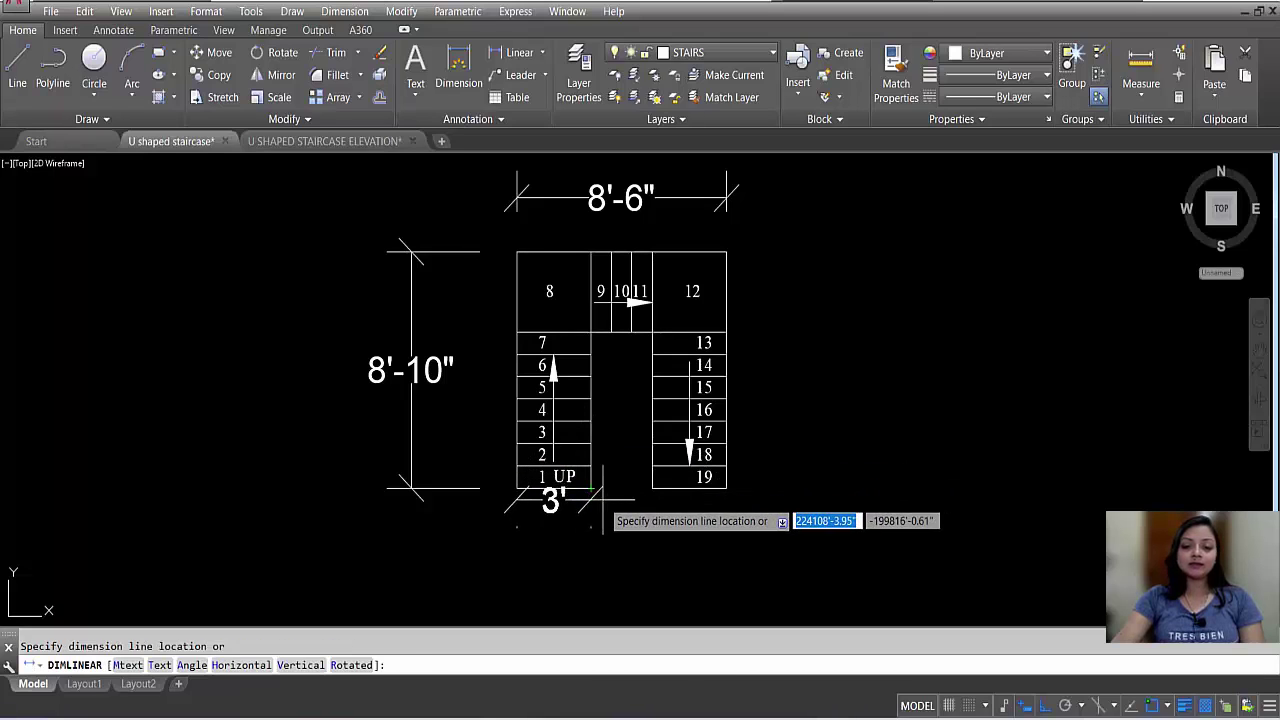
key("Escape")
key("Return")
left_click(652, 488)
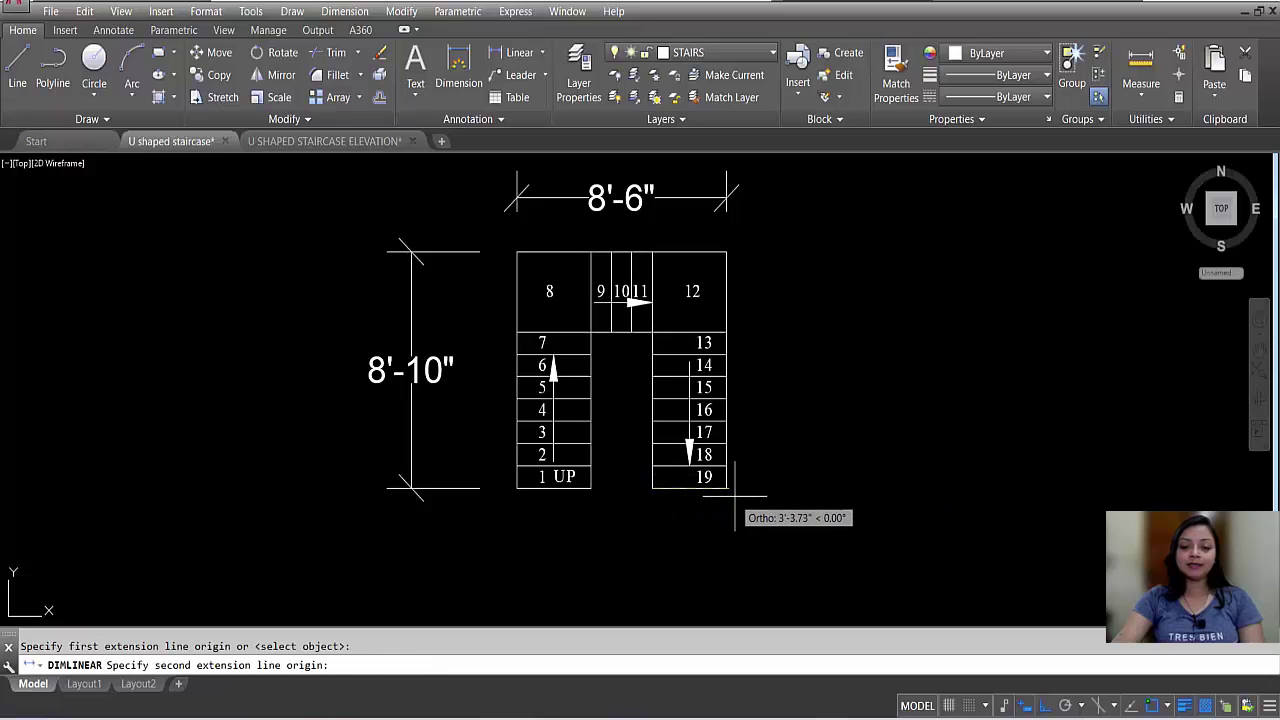
left_click(726, 488)
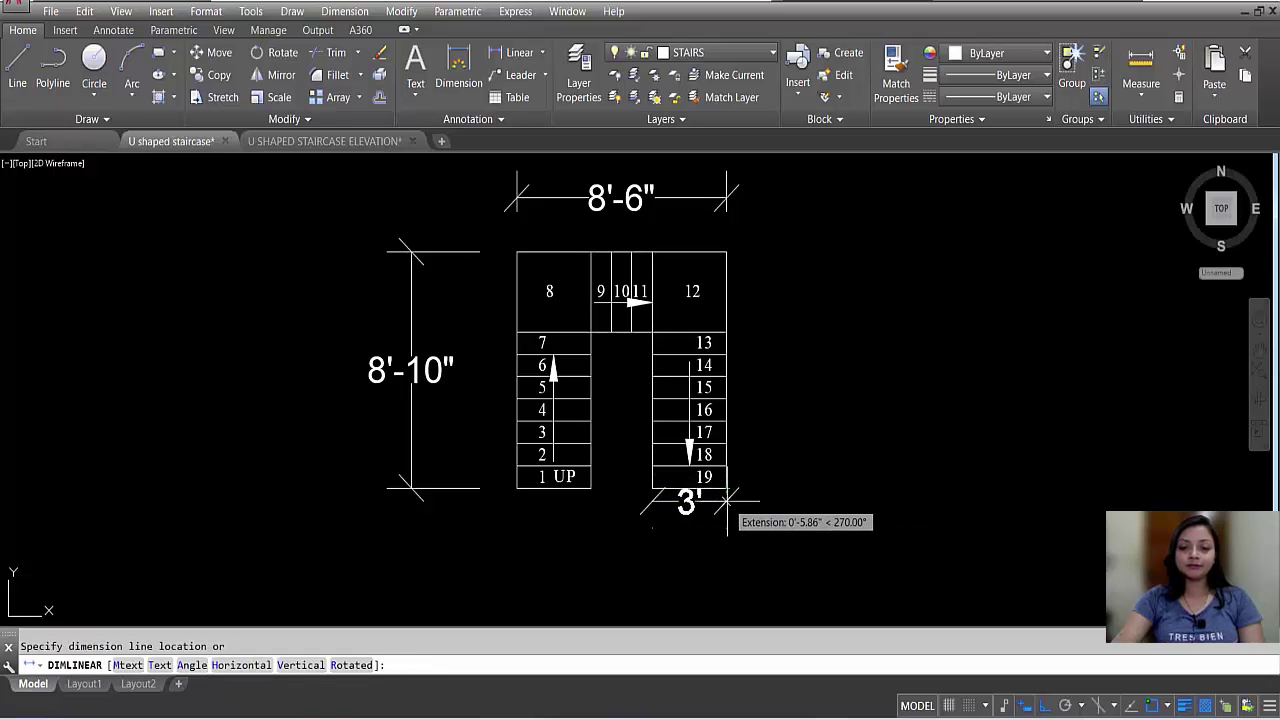
key("Escape")
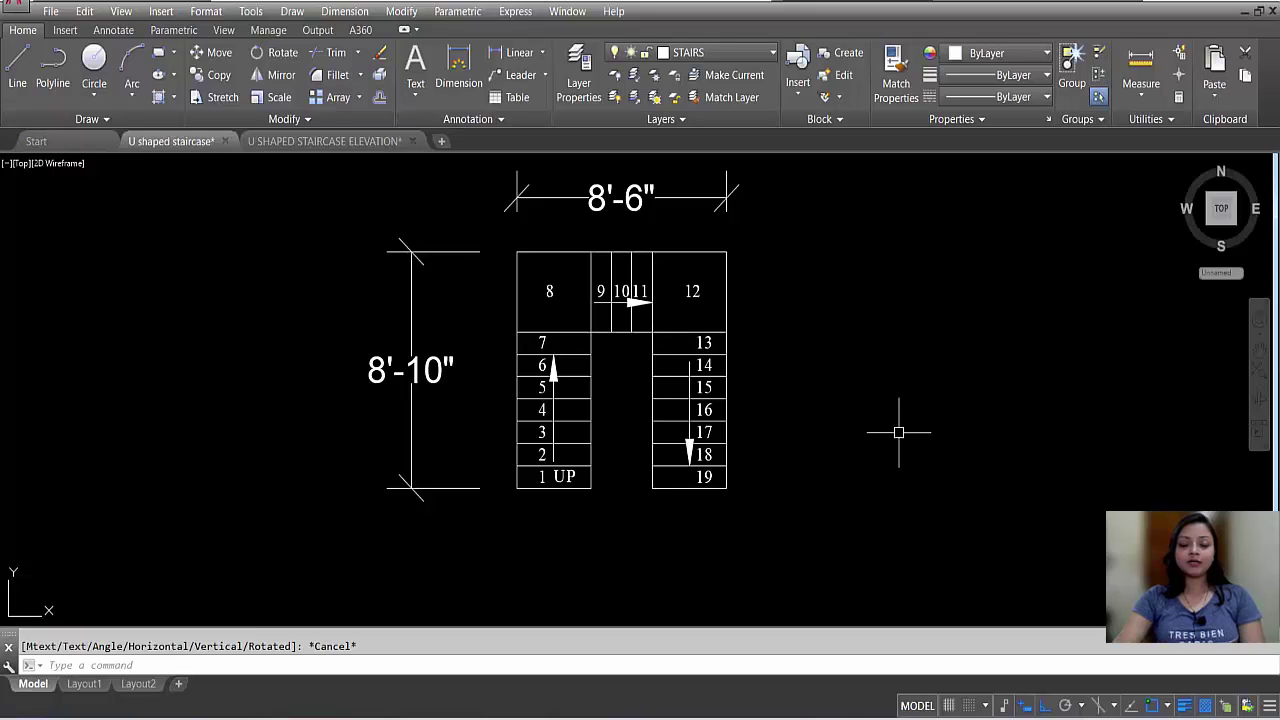
- Offset the staircase's left and top outer edges 10" outward as wall lines
type("o")
key("Return")
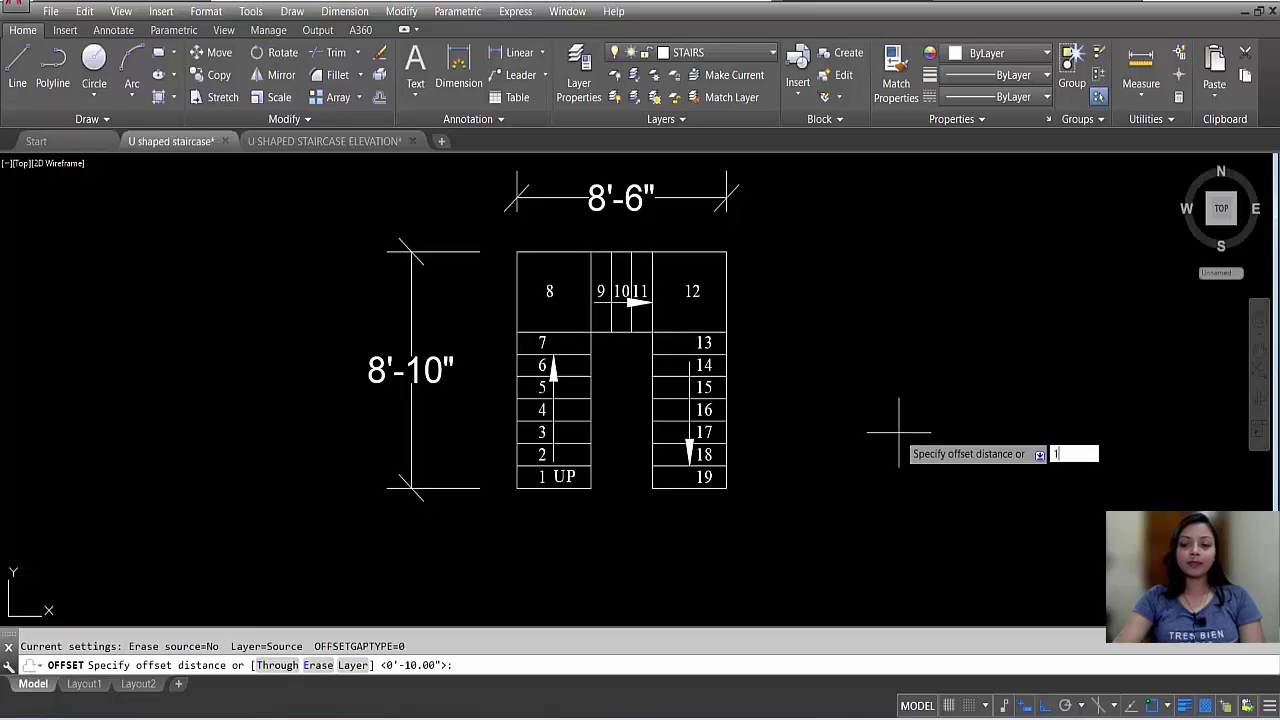
key("Return")
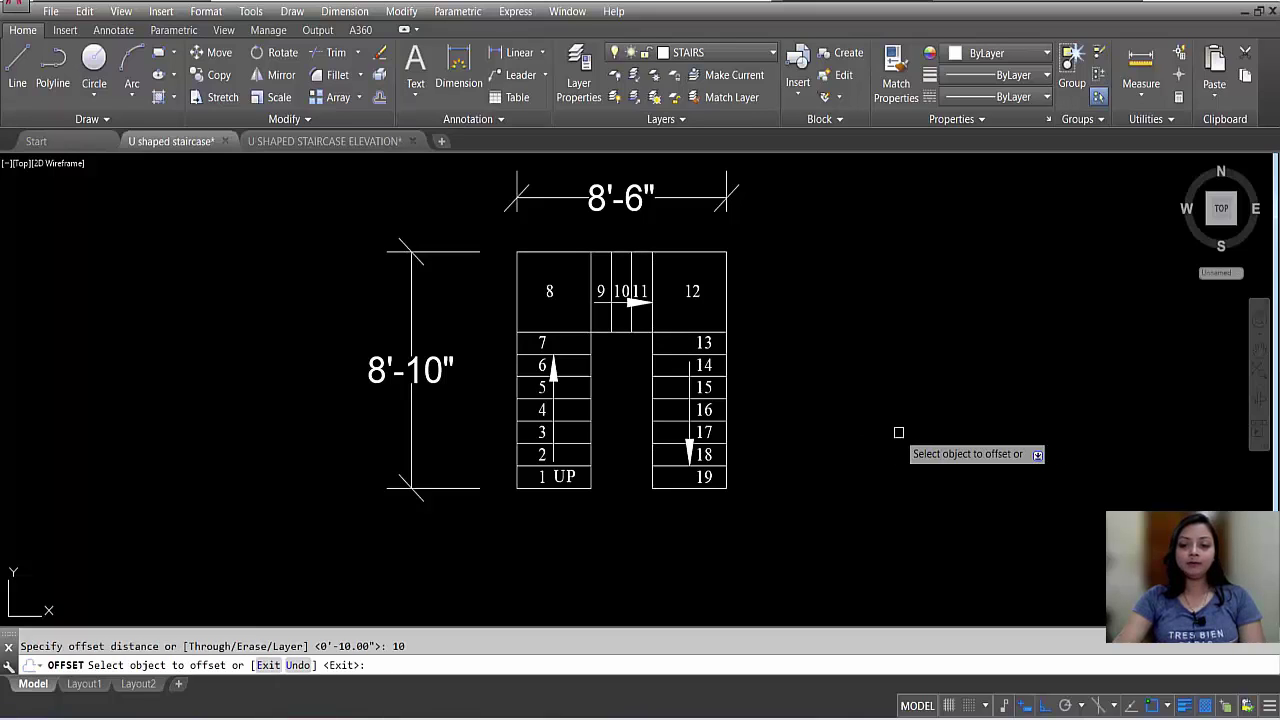
left_click(516, 299)
left_click(505, 295)
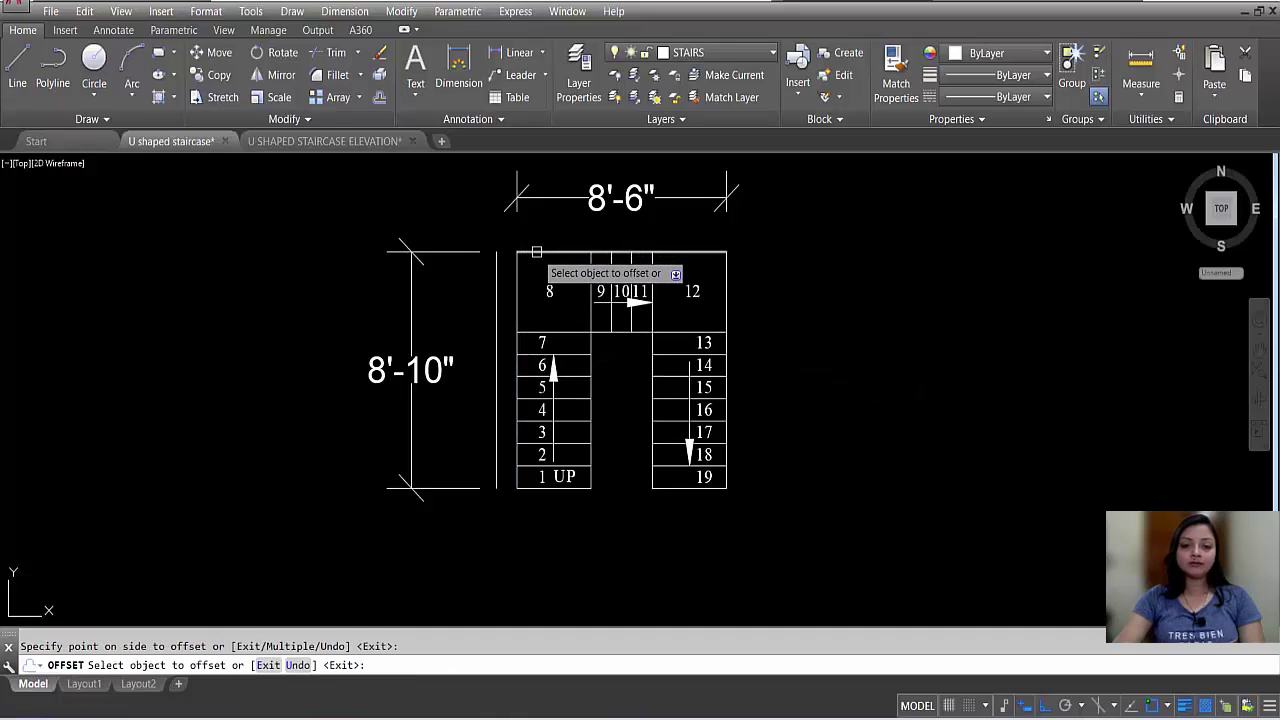
left_click(545, 252)
left_click(752, 234)
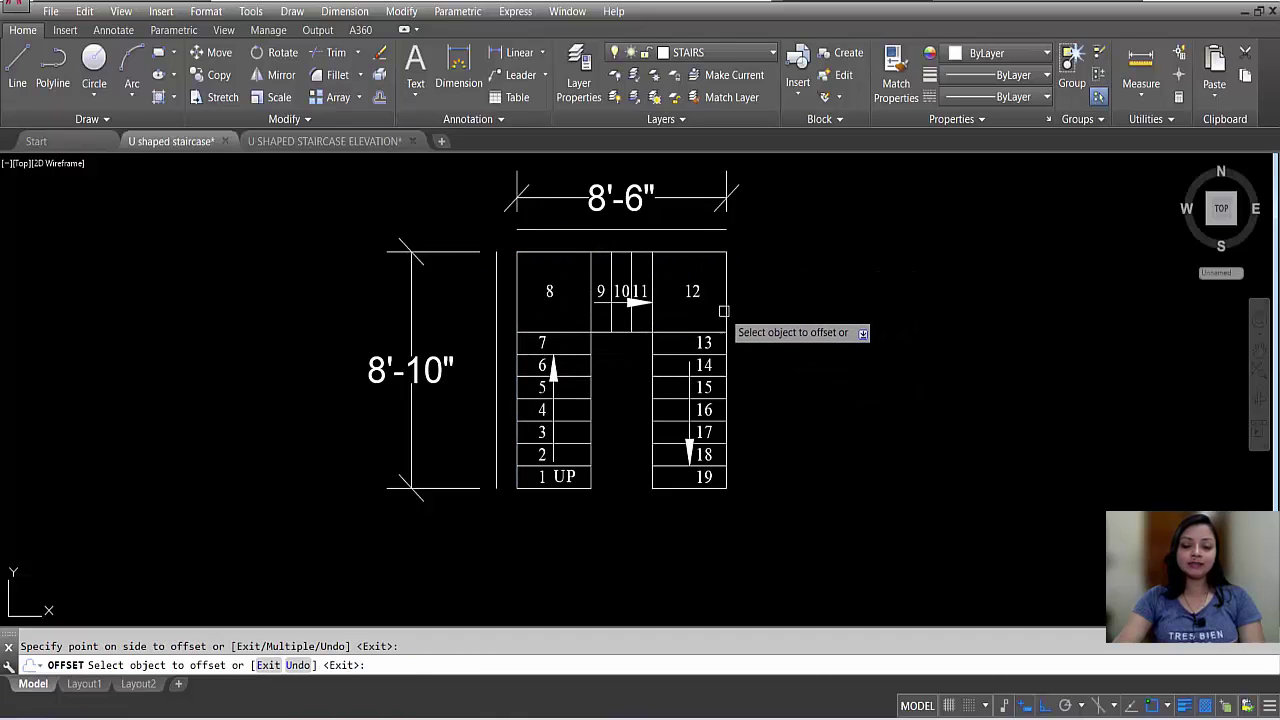
key("Escape")
- Offset the staircase's right outer edge 5" outward as a wall line
key("Return")
type("5")
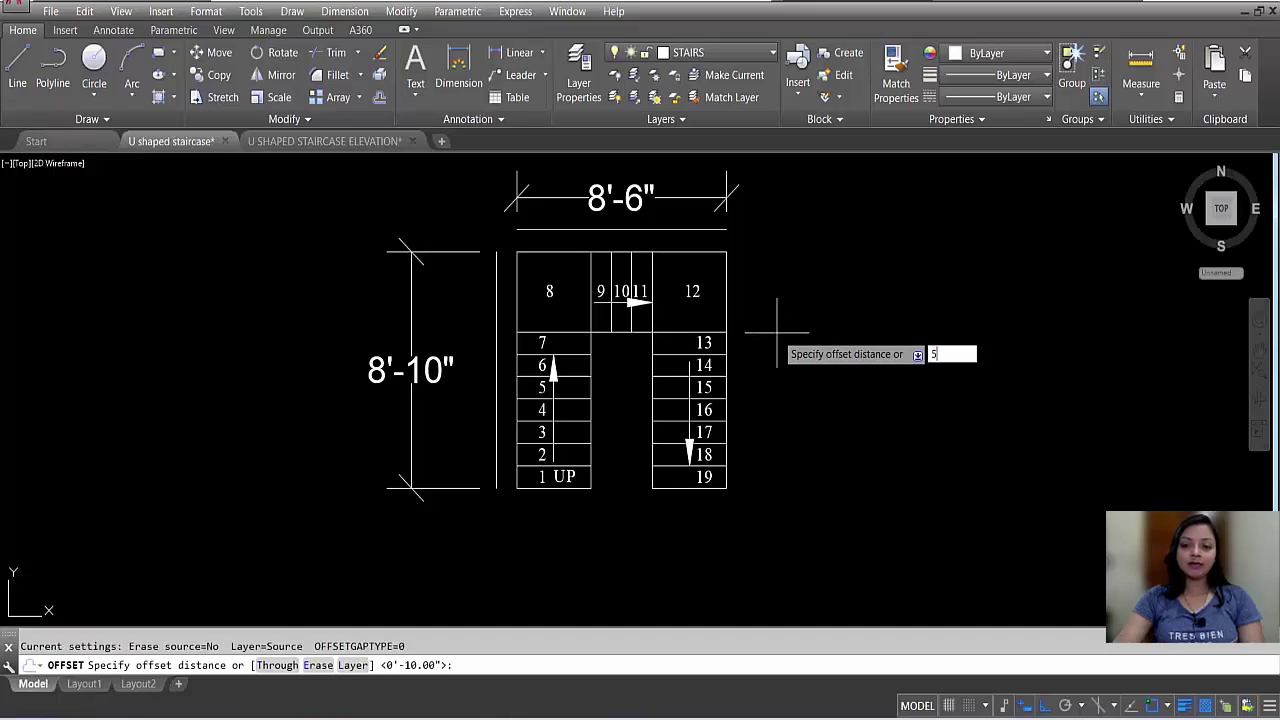
key("Return")
left_click(712, 306)
left_click(857, 294)
key("Escape")
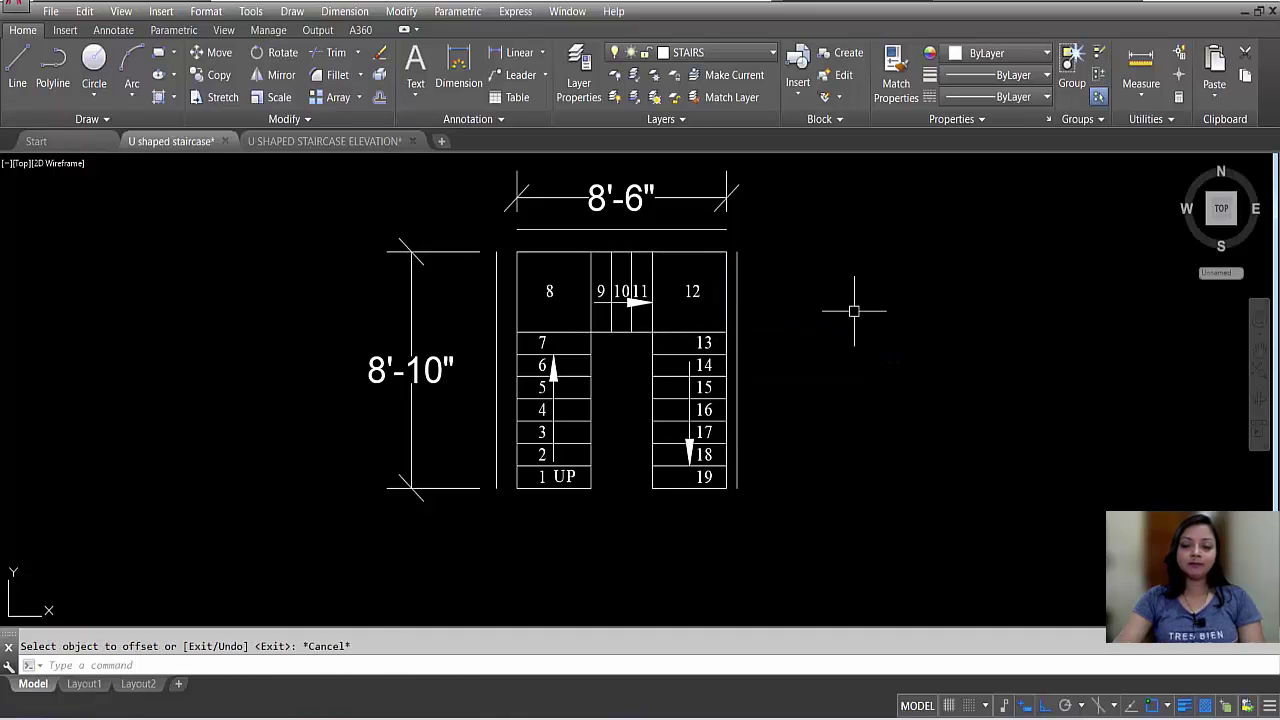
- Fillet the top wall line with the right and left wall lines into closed square corners
type("f")
key("Return")
left_click(738, 284)
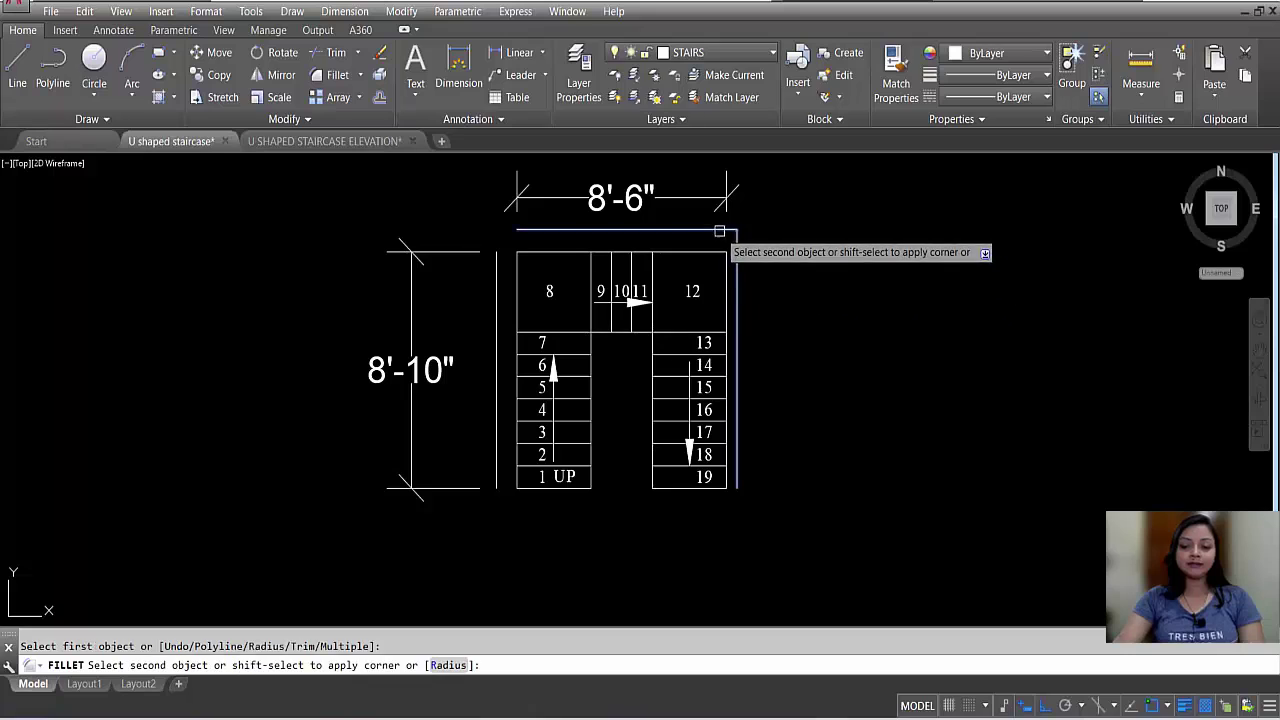
left_click(717, 229)
key("Return")
left_click(496, 285)
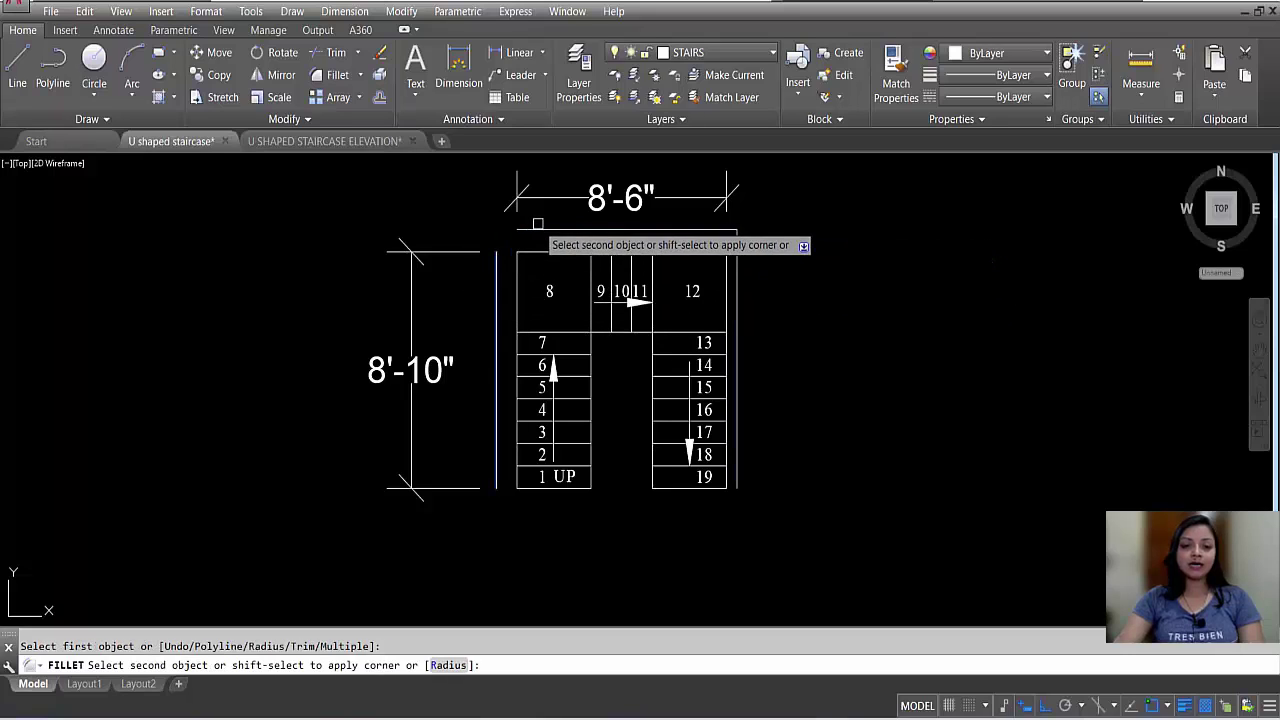
left_click(548, 232)
key("Escape")
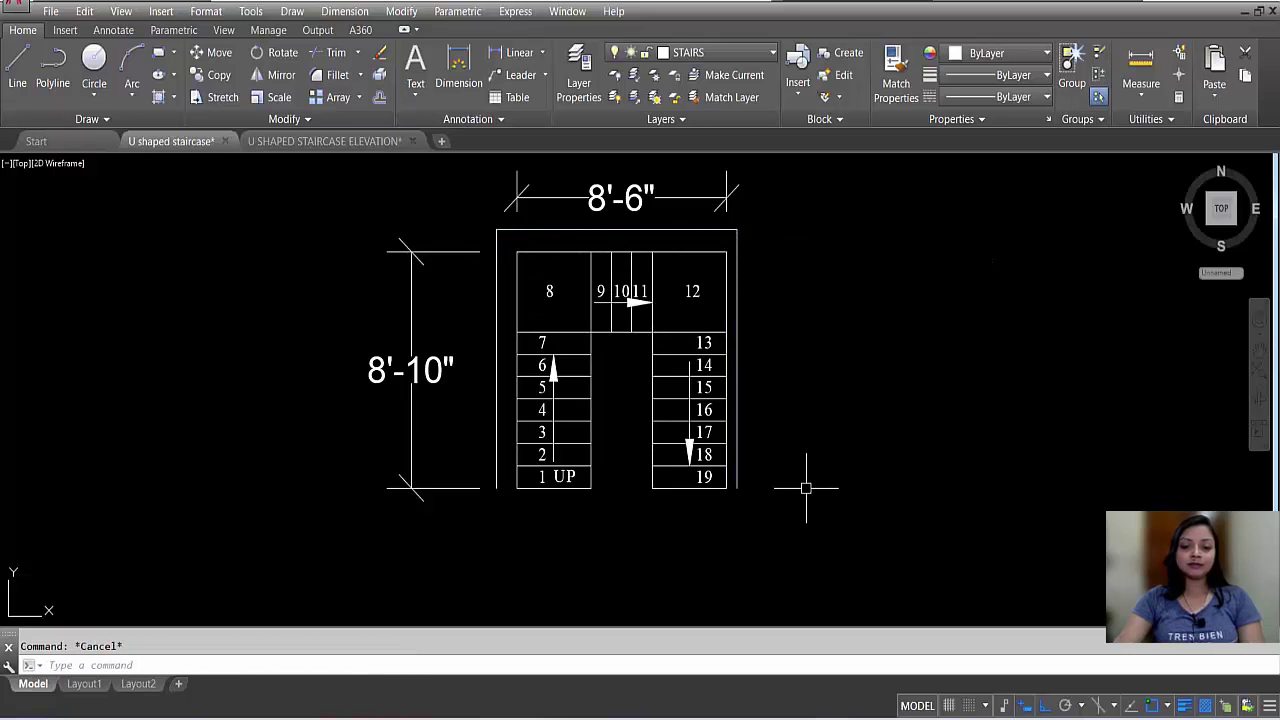
type("o")
key("Return")
type("10")
key("Return")
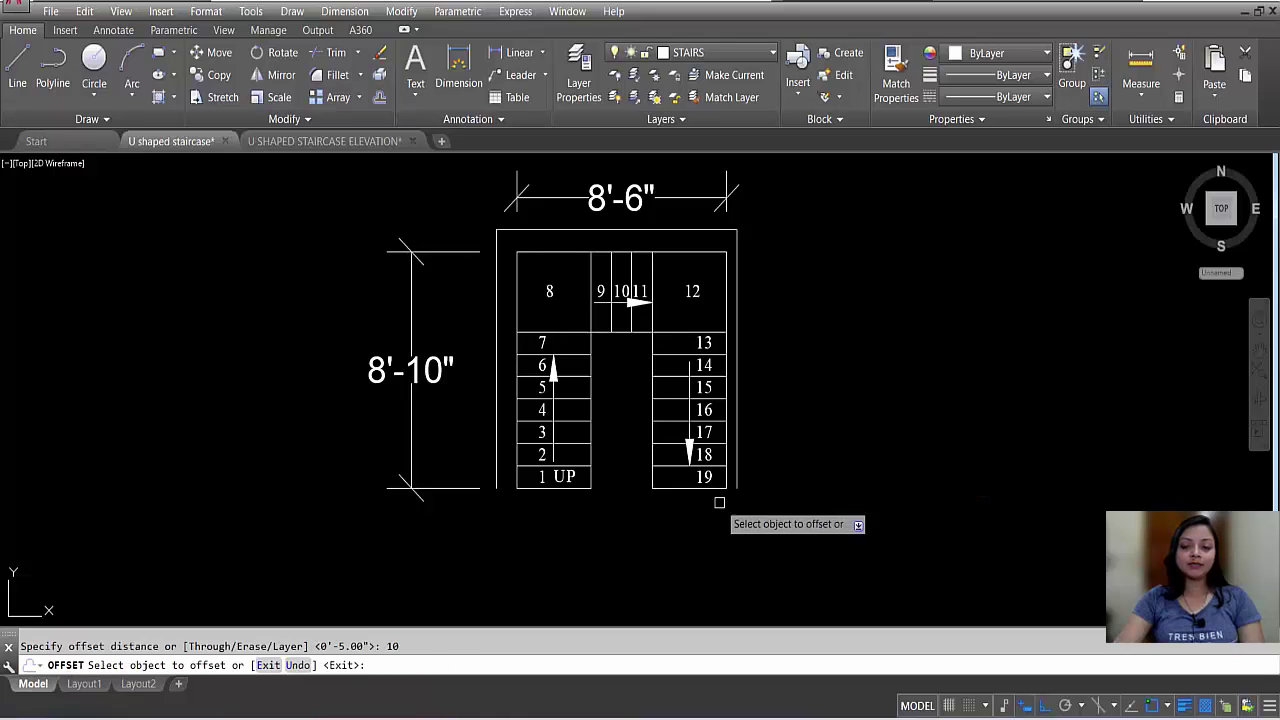
key("Escape")
- Offset the bottom edges of treads 19 and 1 downward by 1'
key("Return")
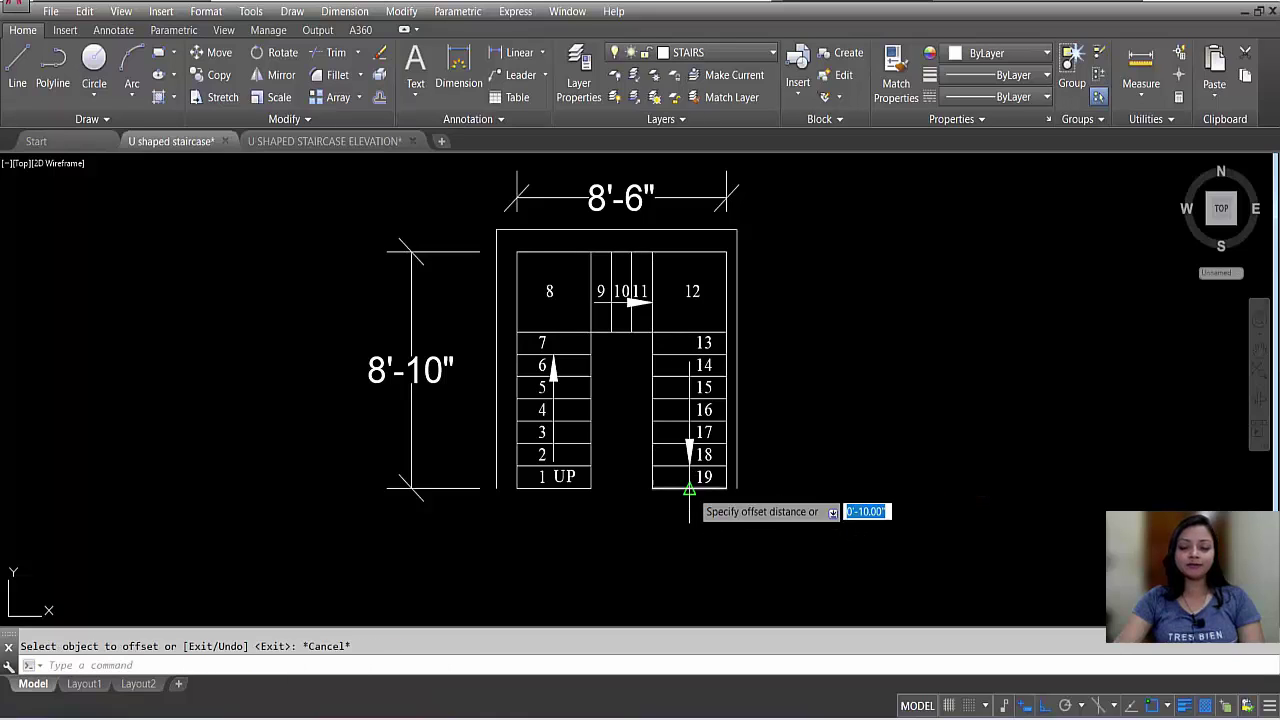
type("1")
key("Return")
left_click(690, 489)
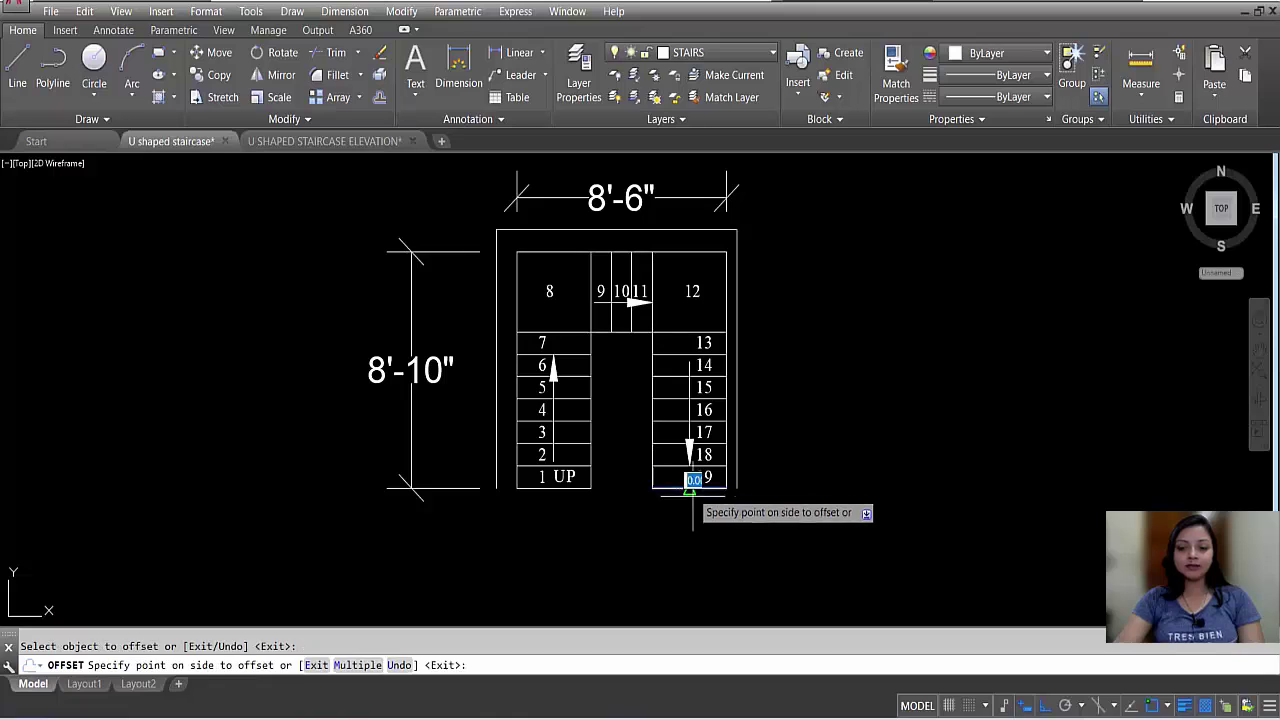
left_click(690, 505)
left_click(550, 489)
left_click(546, 548)
key("Escape")
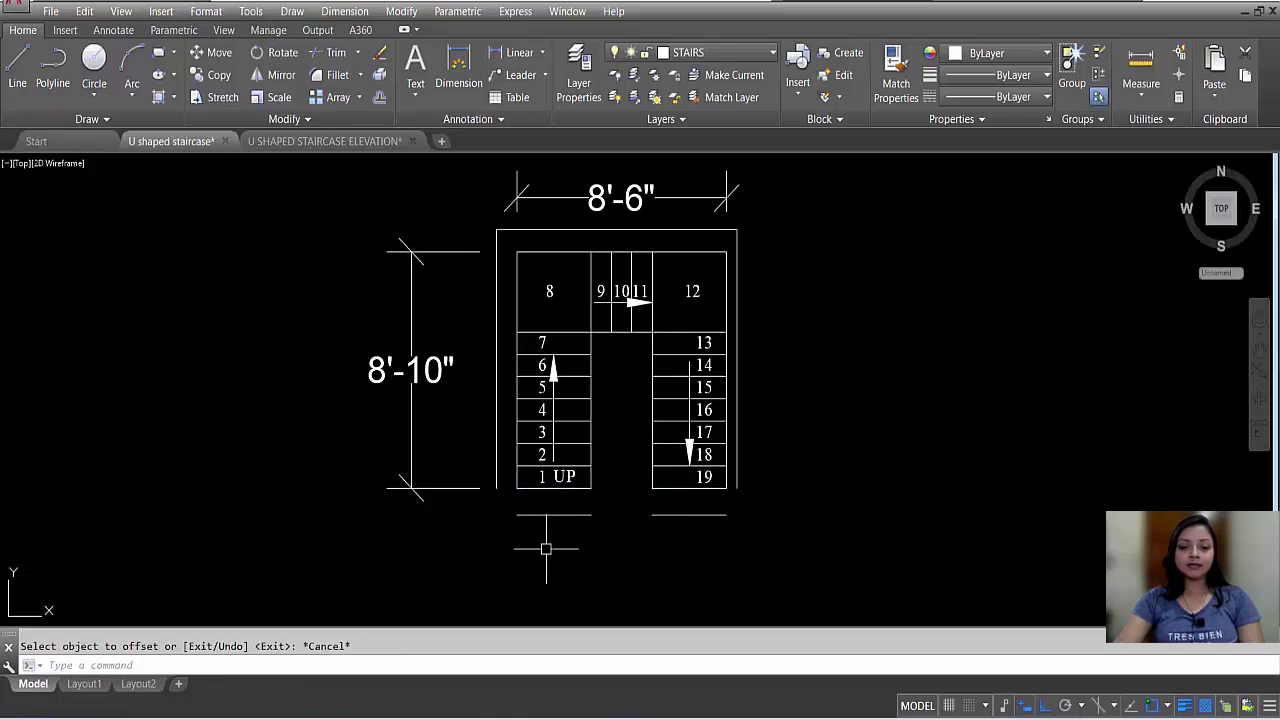
- Fillet the left wall line with the offset line below tread 1 into a square corner
type("f")
key("Return")
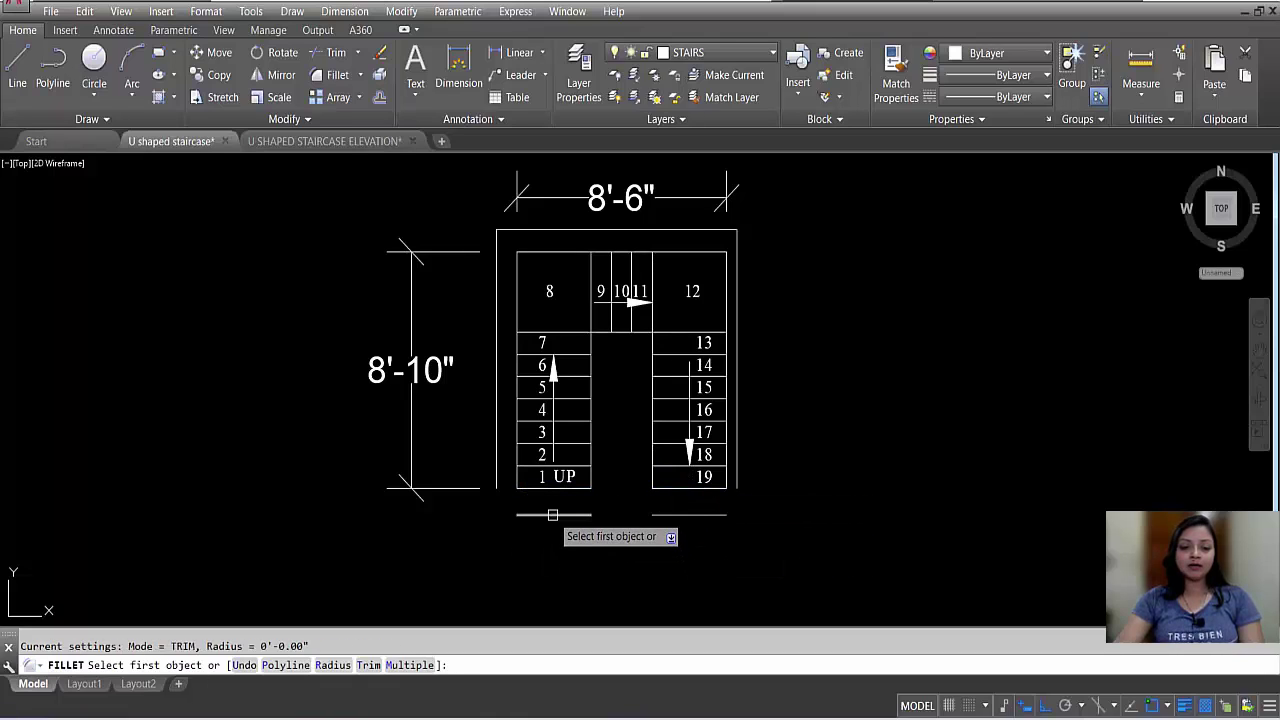
left_click(497, 471)
left_click(538, 508)
type("ex")
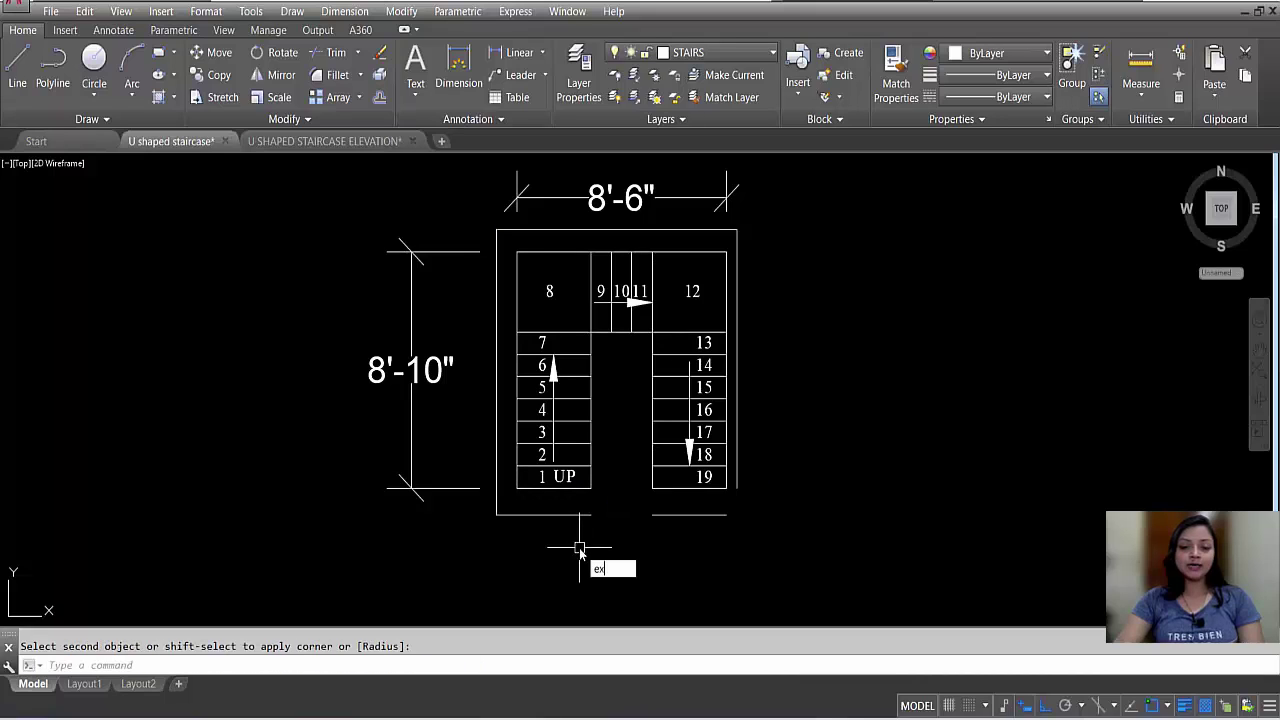
key("Return")
left_click(518, 528)
left_click(514, 500)
left_click(517, 482)
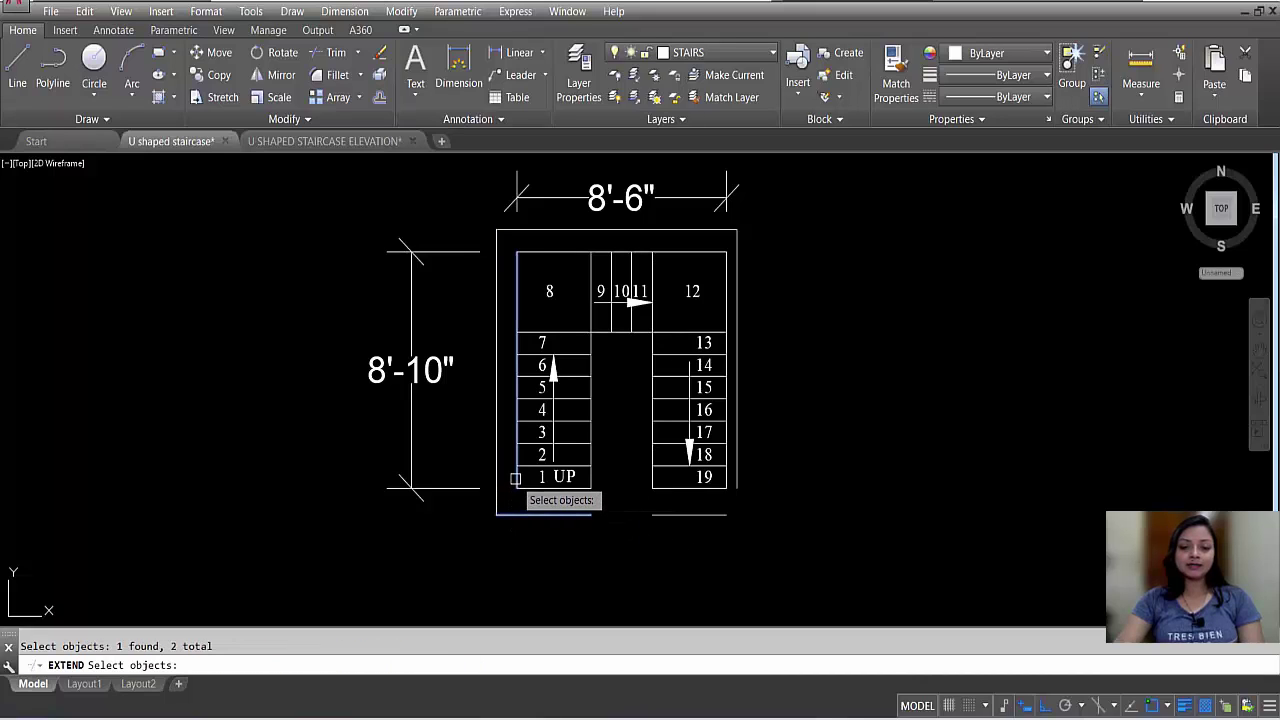
left_click(520, 468)
left_click(508, 481)
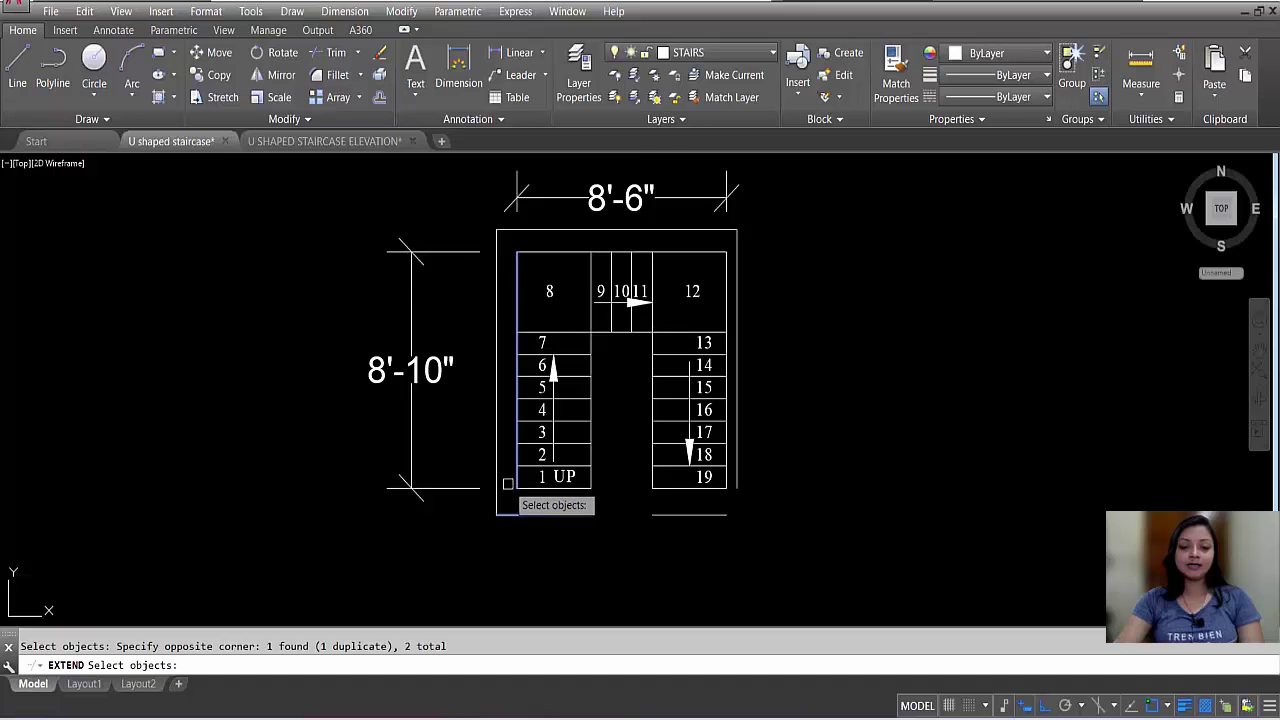
scroll(510, 483, "up", 2)
key("Escape")
- Extend the staircase's left outer edge down to the offset line below tread 1
type("ex")
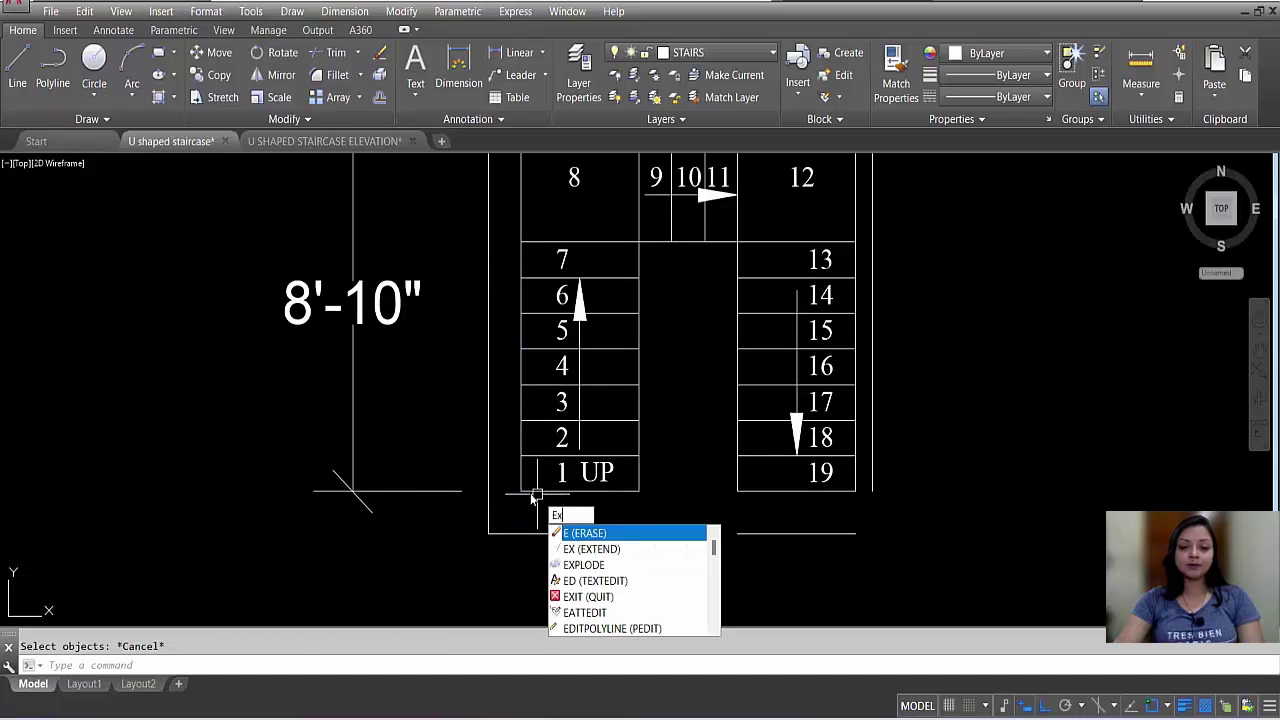
key("Return")
left_click(532, 530)
left_click(500, 516)
key("Return")
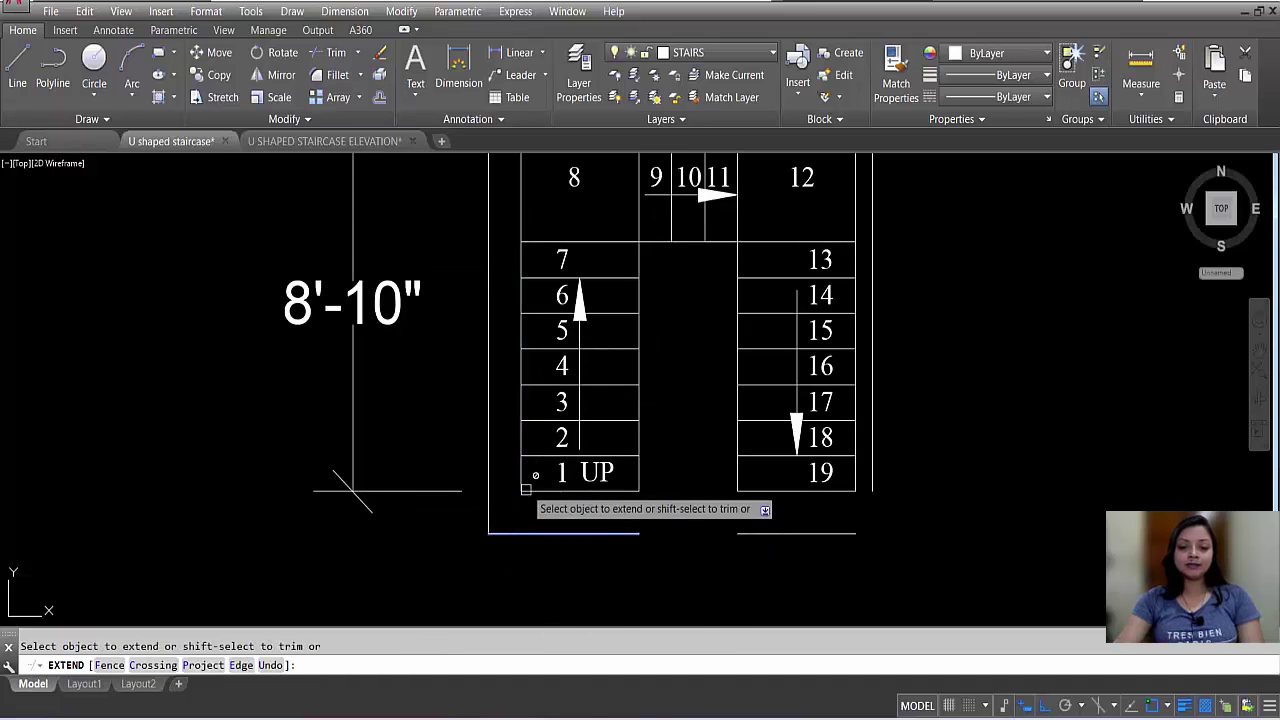
scroll(599, 494, "down", 3)
scroll(711, 520, "up", 1)
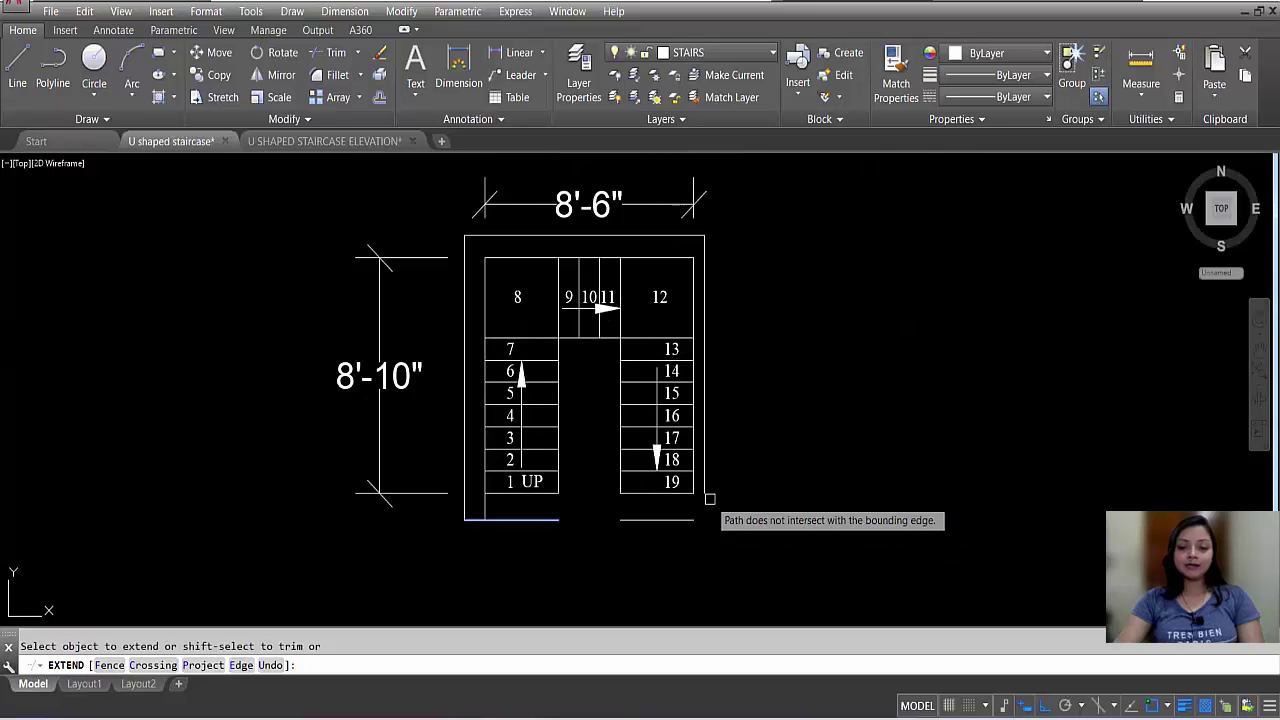
key("Escape")
- Fillet the right wall line with the offset line below tread 19 into a square corner
type("f")
key("Return")
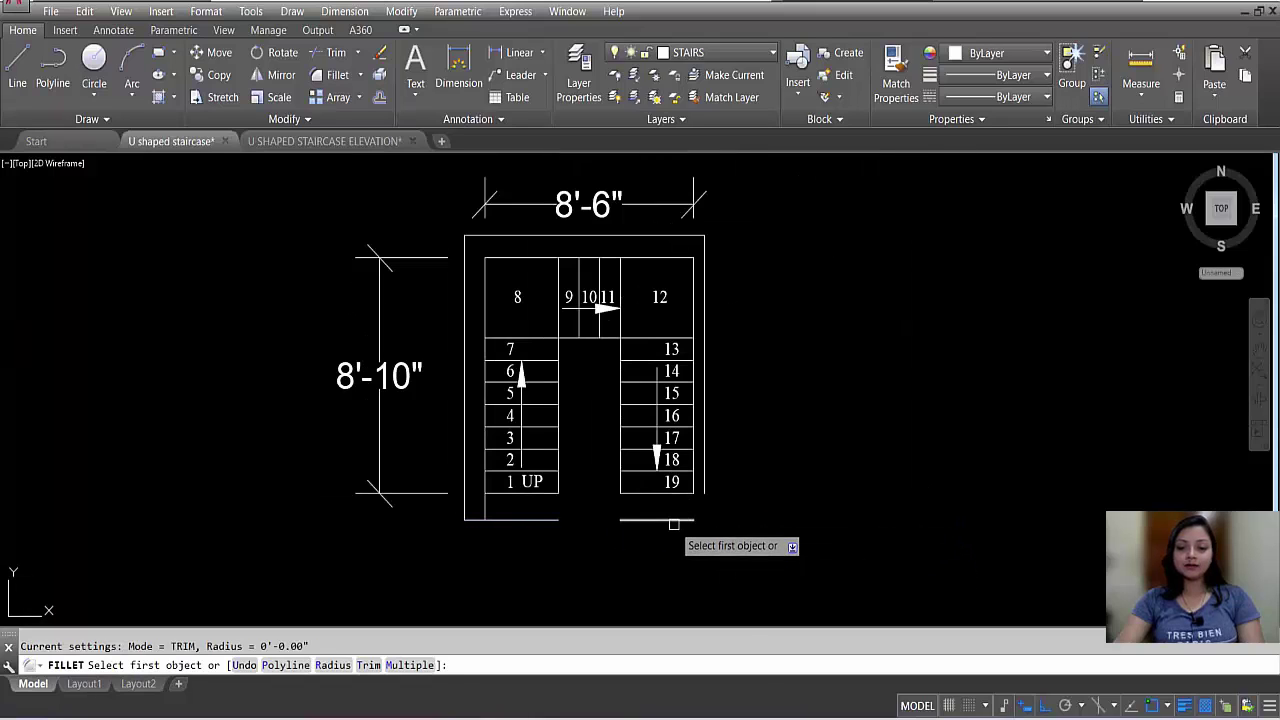
left_click(686, 519)
left_click(698, 474)
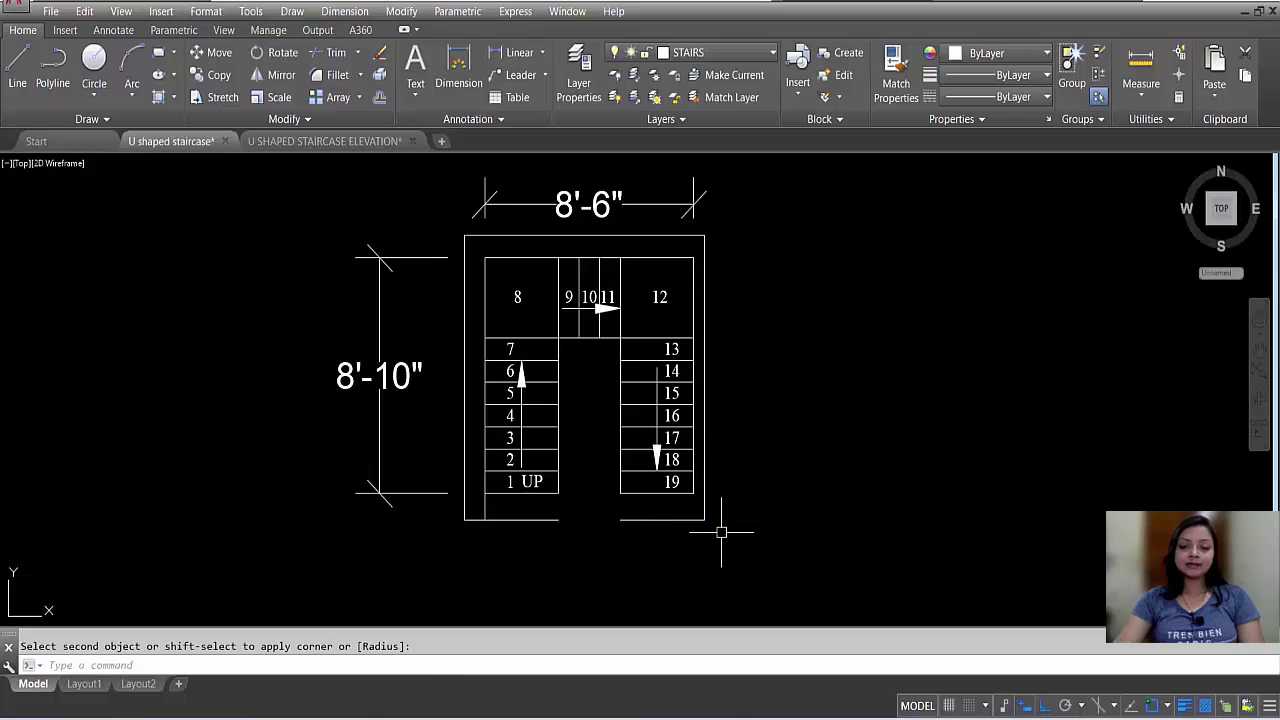
key("Escape")
- Extend the staircase's right outer edge down to the offset line below tread 19
type("ex")
key("Return")
left_click(687, 509)
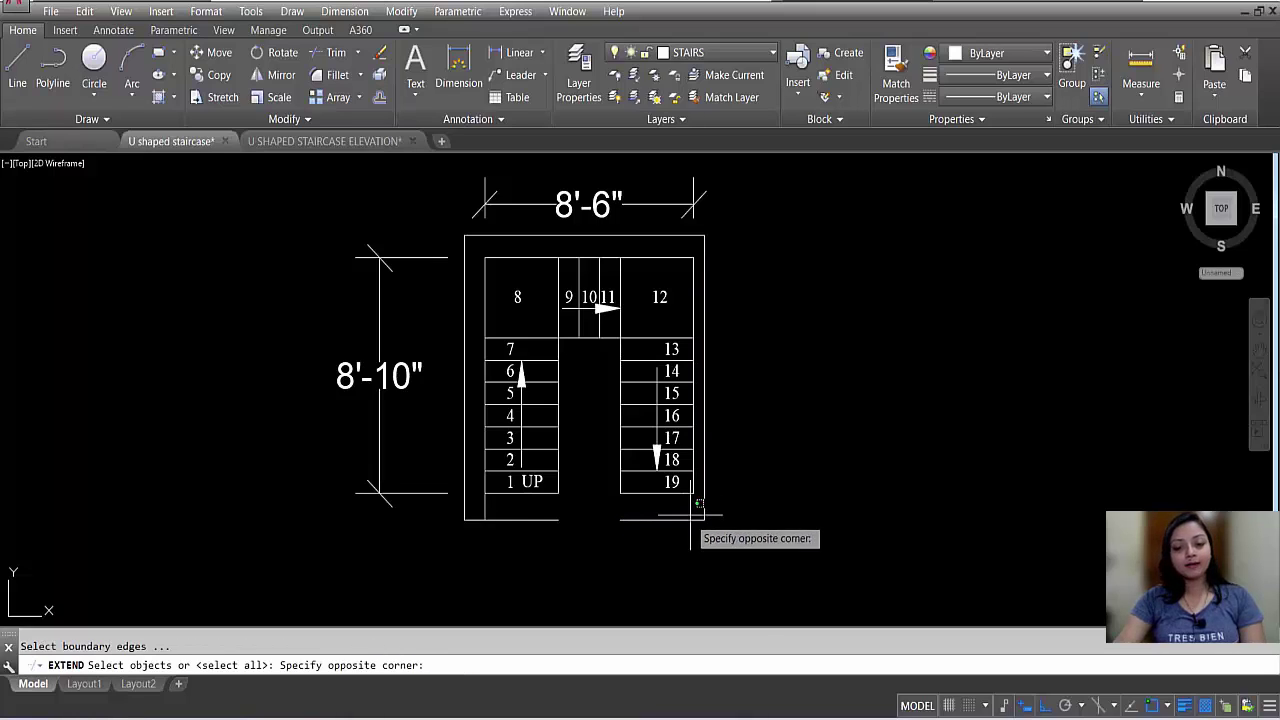
left_click(676, 520)
key("Return")
key("Escape")
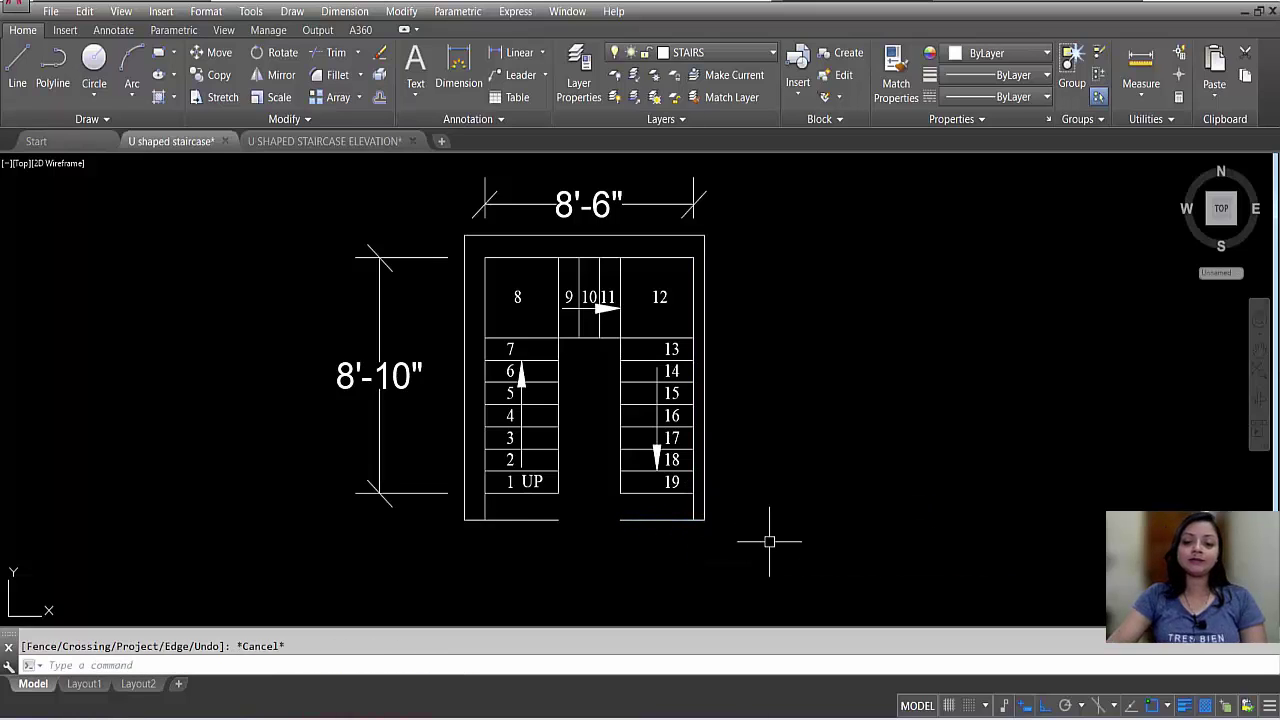
- Trim the offset lines below treads 1 and 19 so only the wall end caps remain
type("tr")
key("Return")
key("Return")
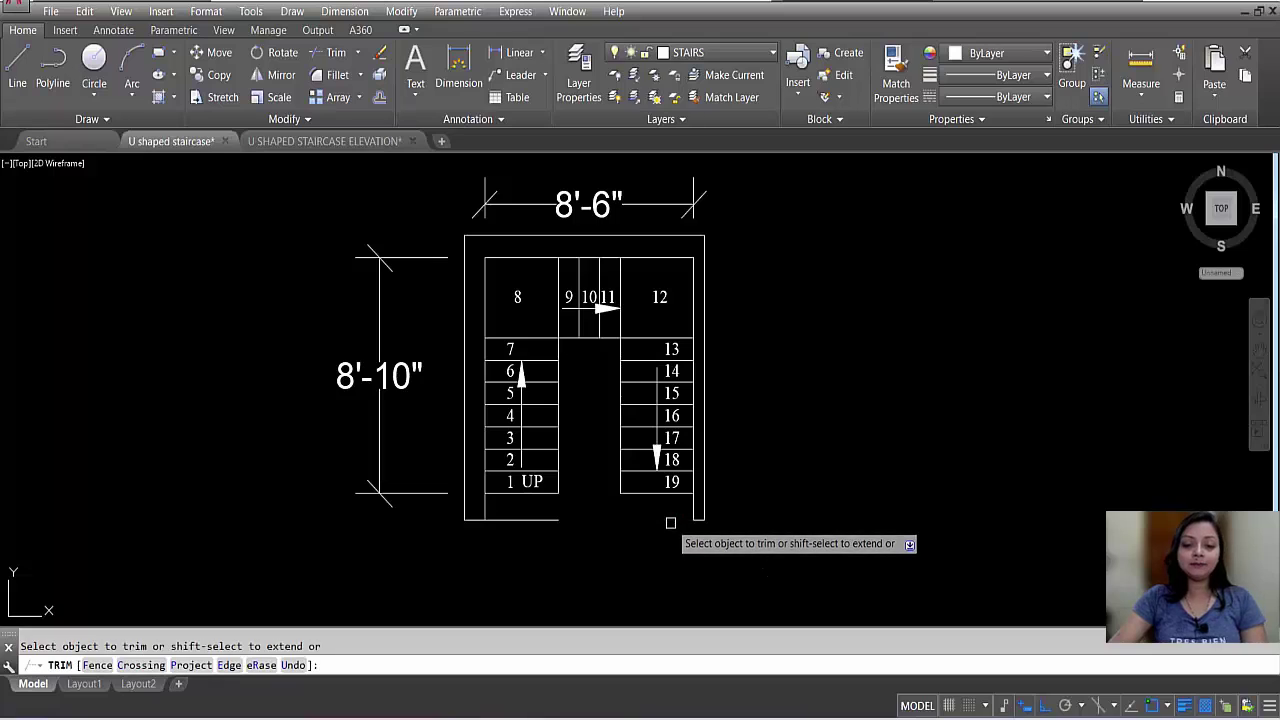
left_click(543, 521)
left_click(660, 520)
key("Escape")
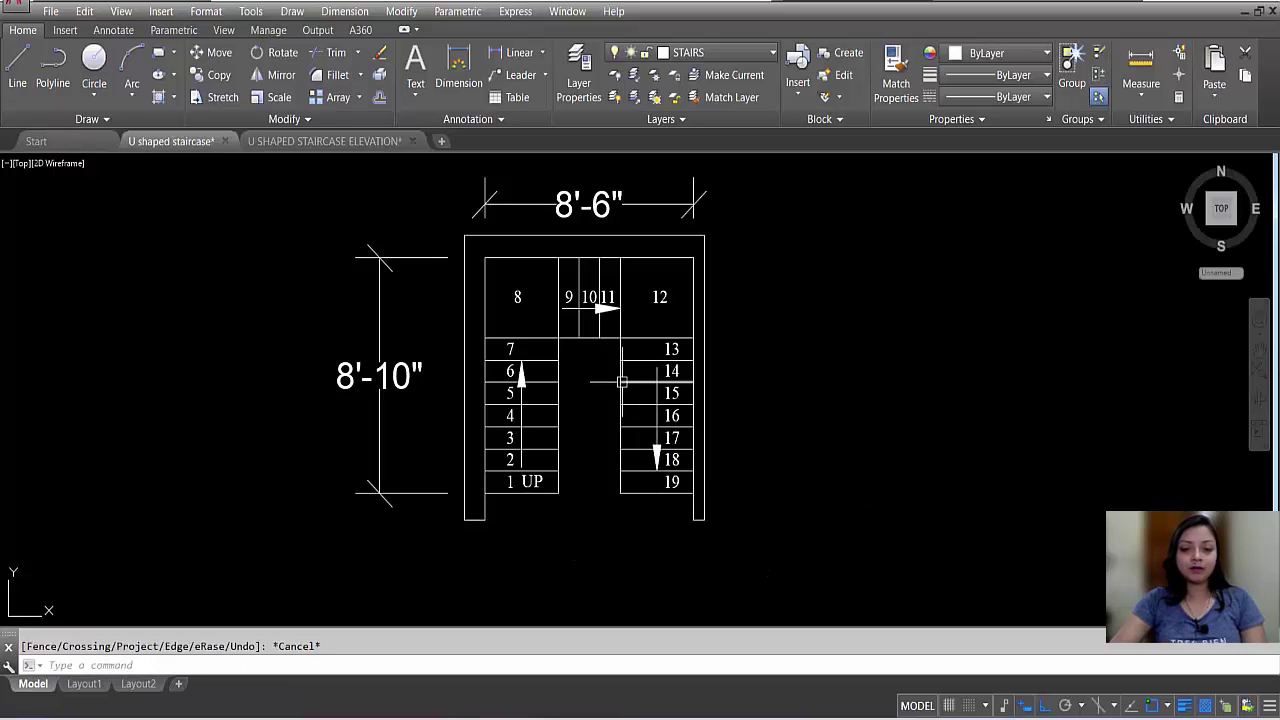
- Review the completed plan against the written staircase calculations, examining the tread numbering, landings, flights and surrounding walls
scroll(721, 371, "down", 2)
scroll(790, 455, "up", 2)
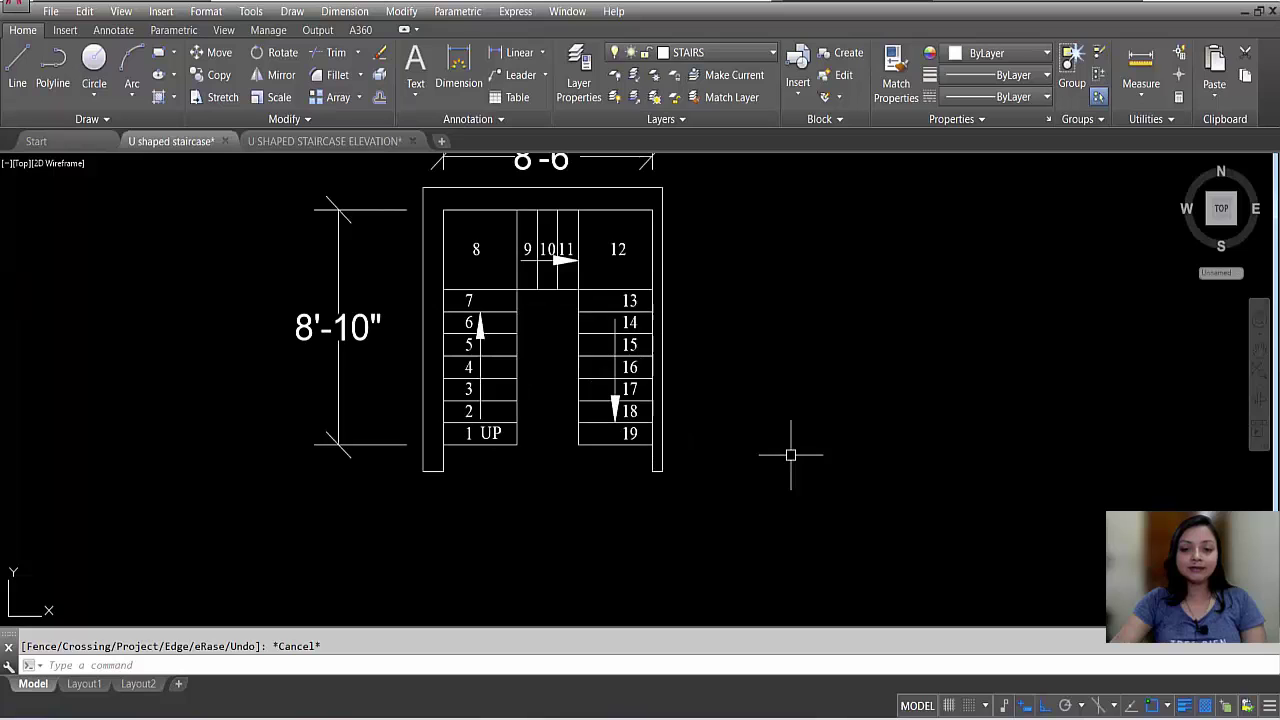
middle_click_drag(776, 438, 839, 522)
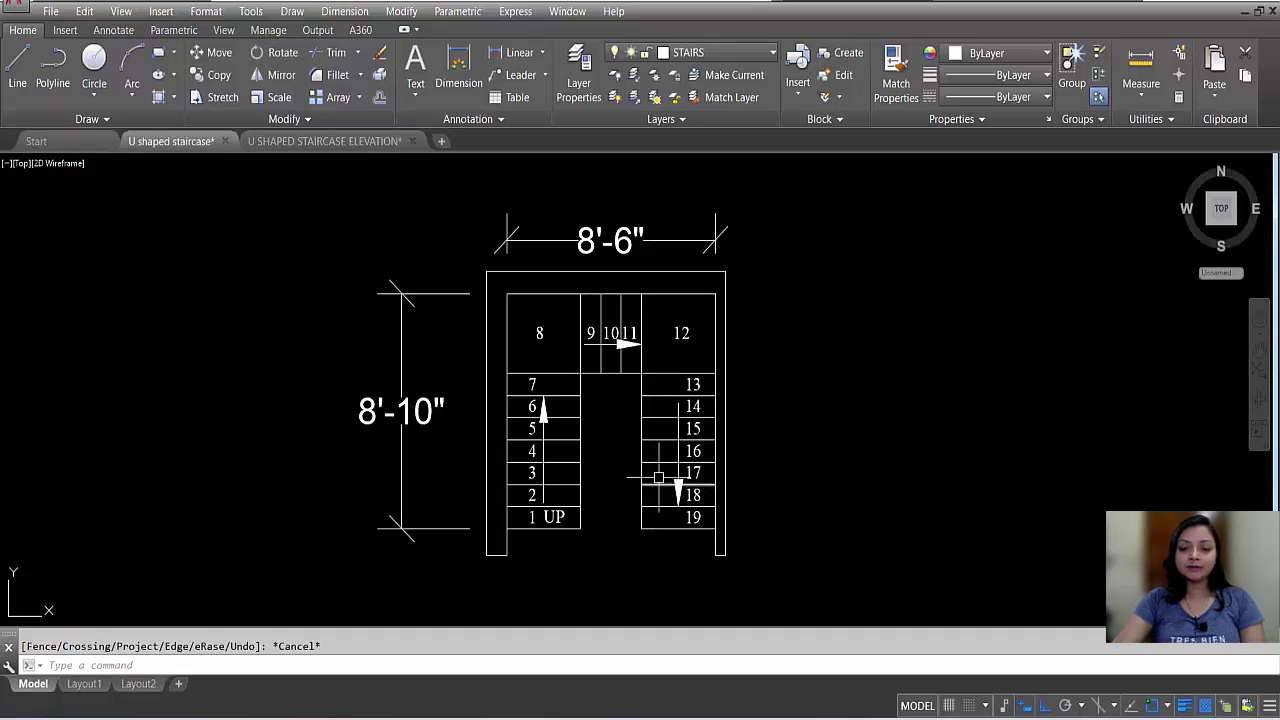
scroll(640, 470, "down", 4)
scroll(619, 459, "up", 3)
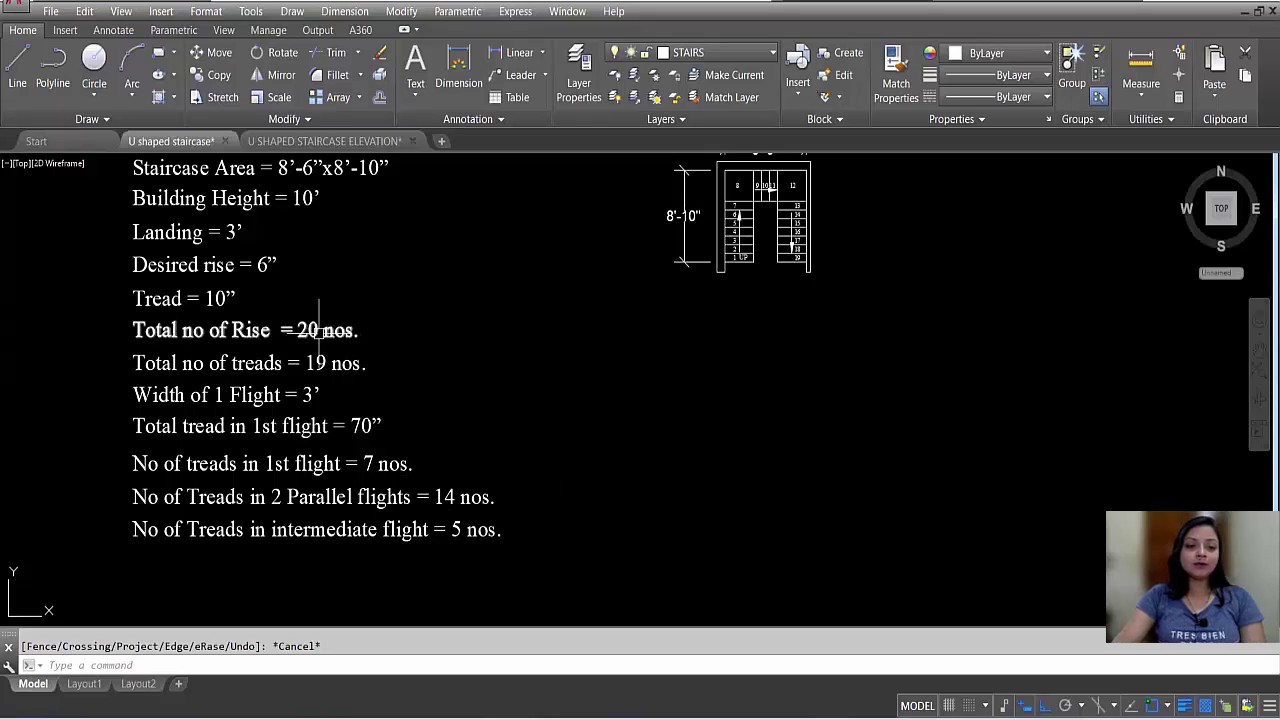
scroll(318, 330, "down", 2)
scroll(608, 433, "up", 6)
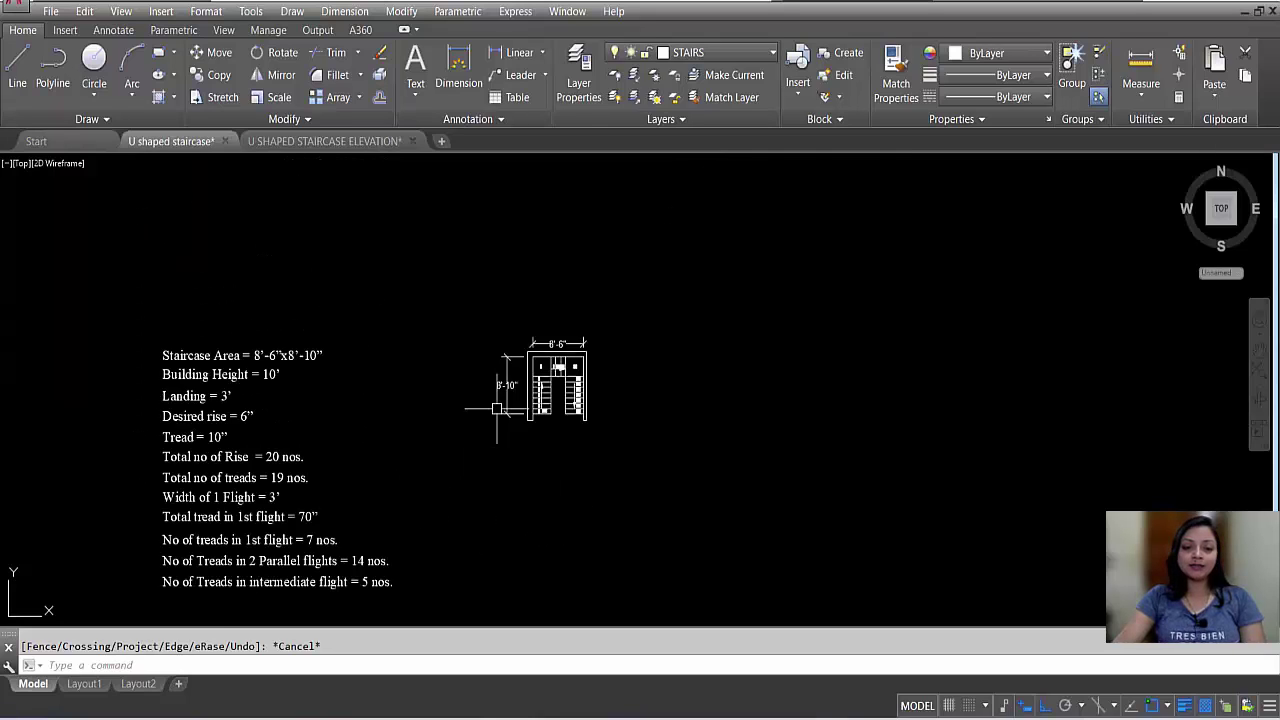
scroll(603, 437, "down", 6)
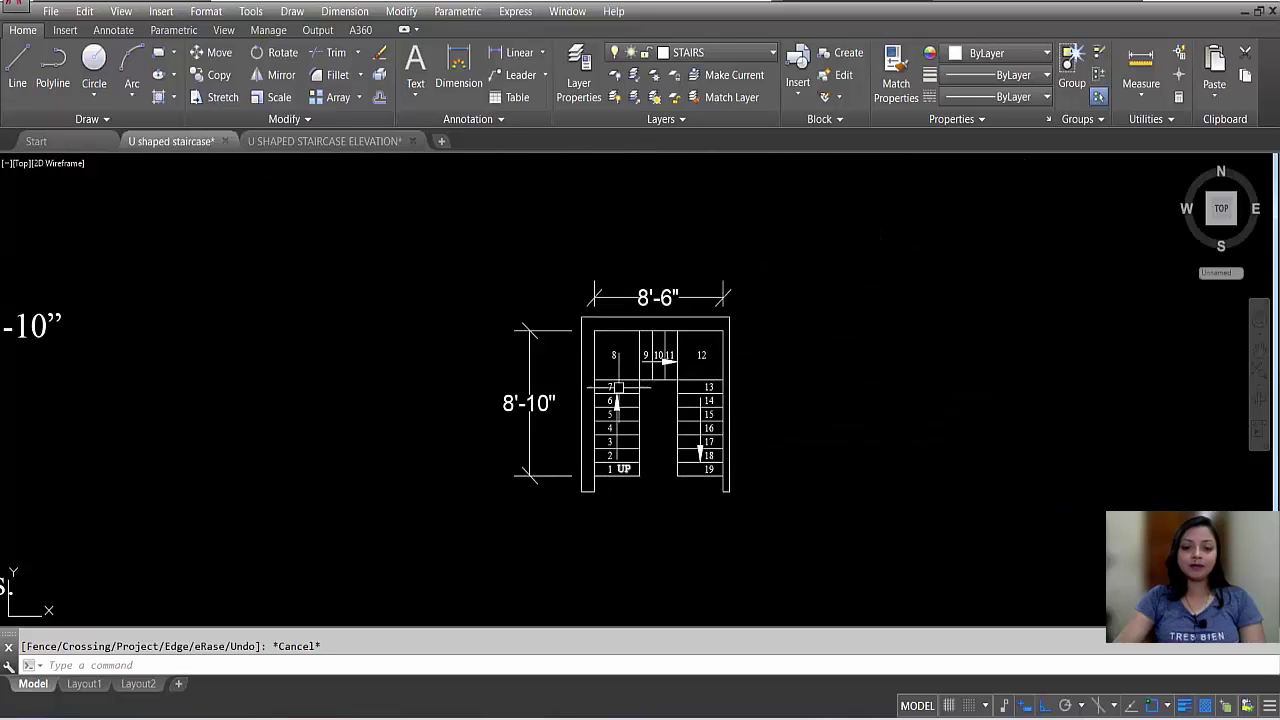
scroll(583, 362, "up", 4)
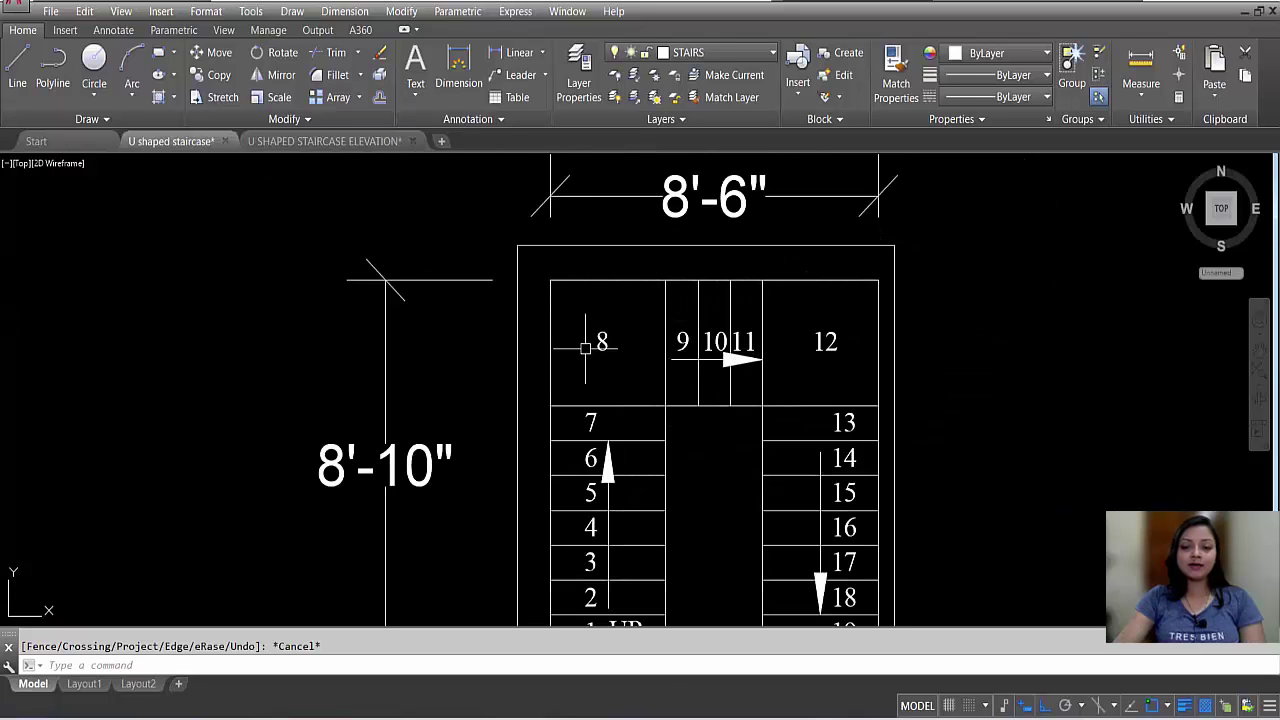
scroll(775, 300, "down", 2)
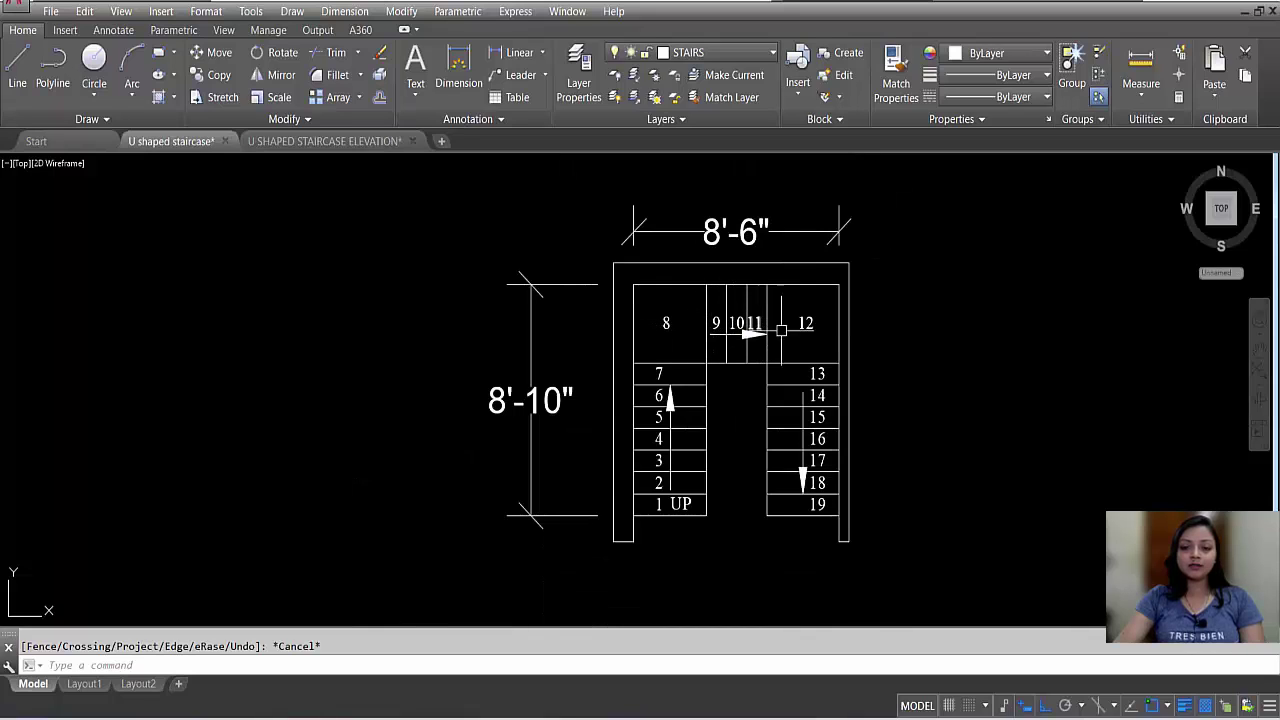
scroll(680, 350, "down", 2)
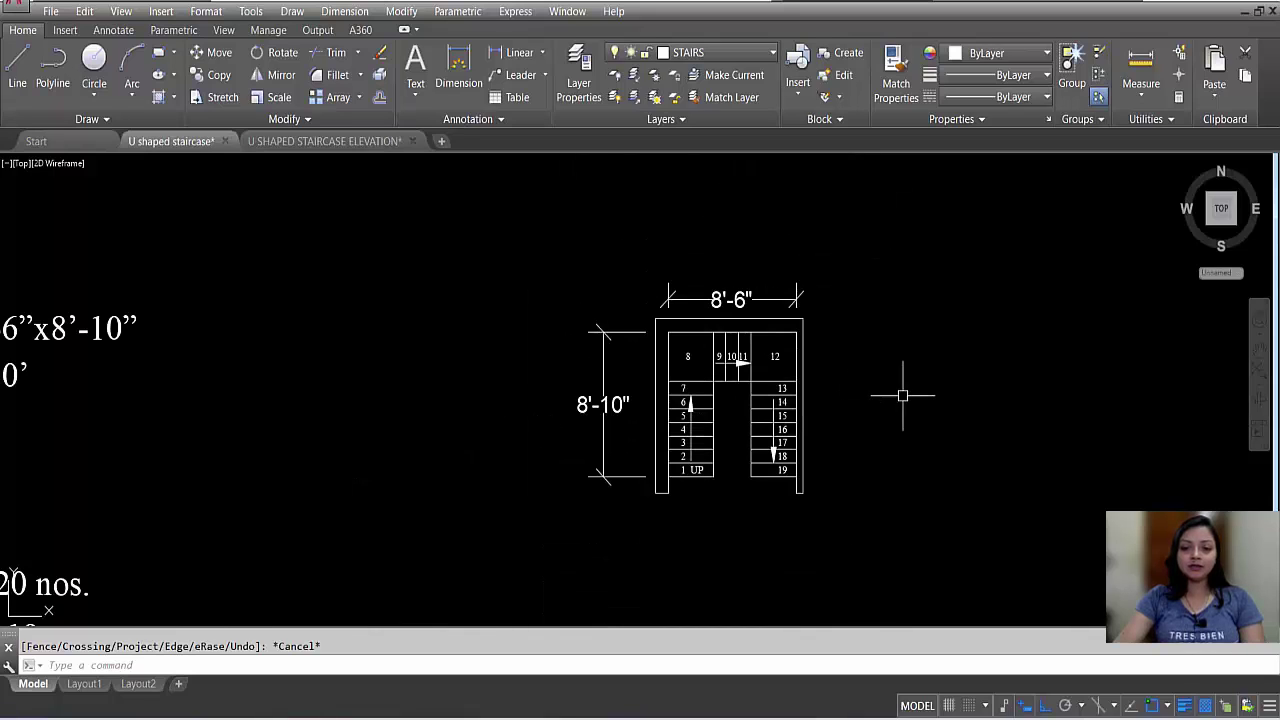
middle_click_drag(929, 417, 841, 418)
scroll(841, 418, "up", 1)
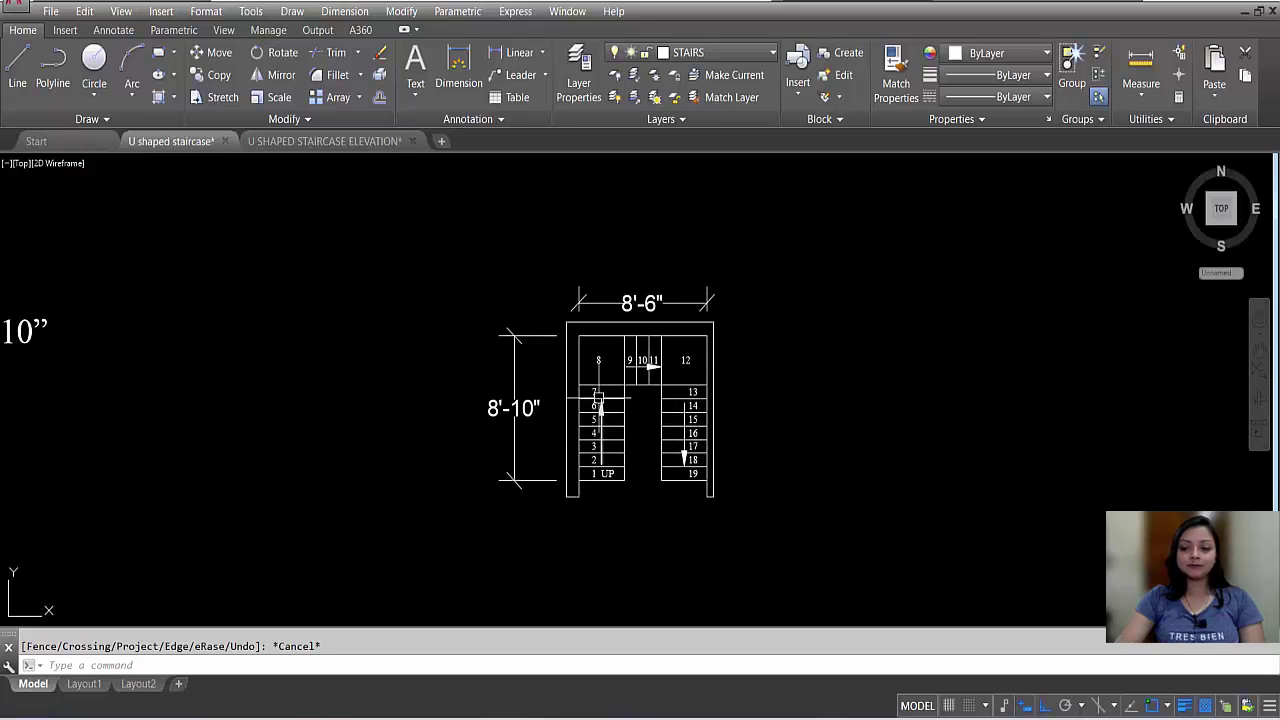
scroll(700, 385, "up", 4)
scroll(775, 360, "down", 2)
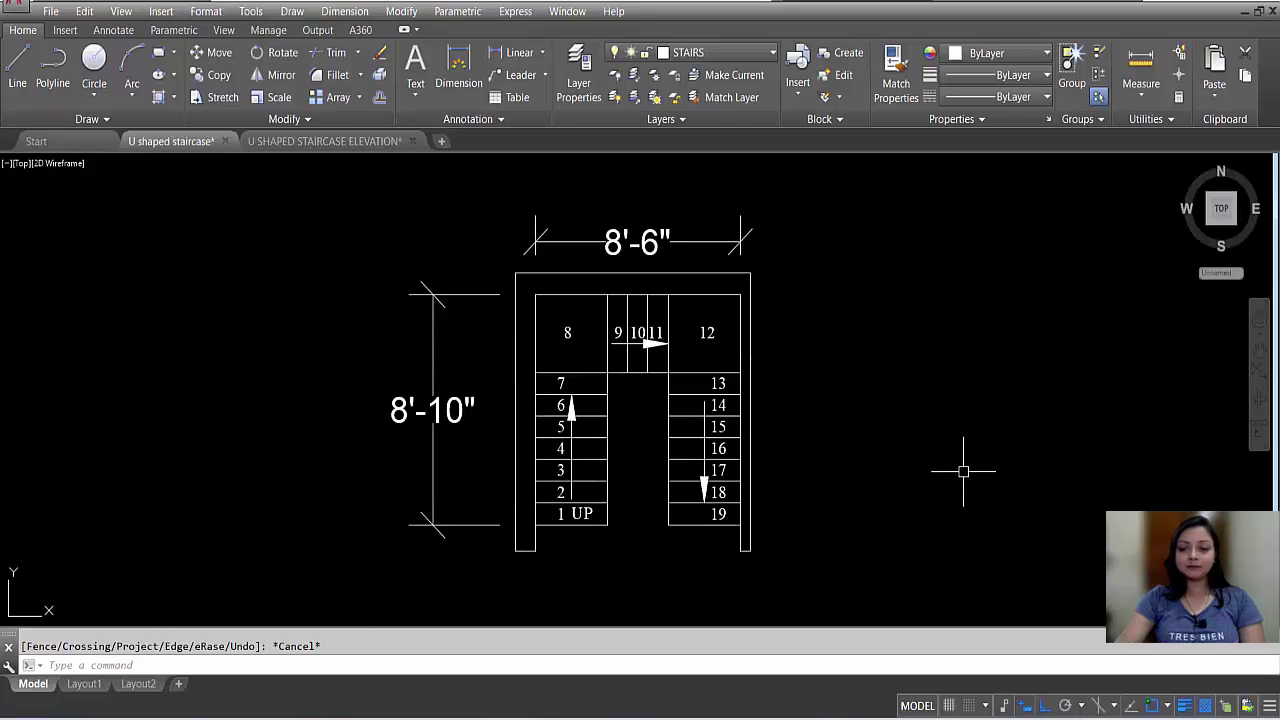